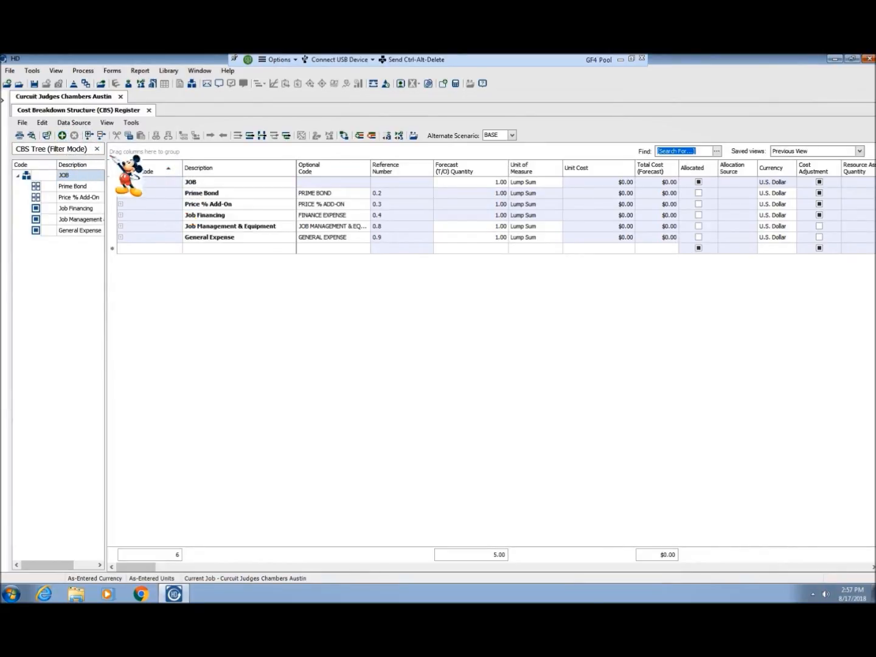
Step: Create a new cost item in the CBS register with the description "Judge Chambers @ 600 SF"
click(62, 135)
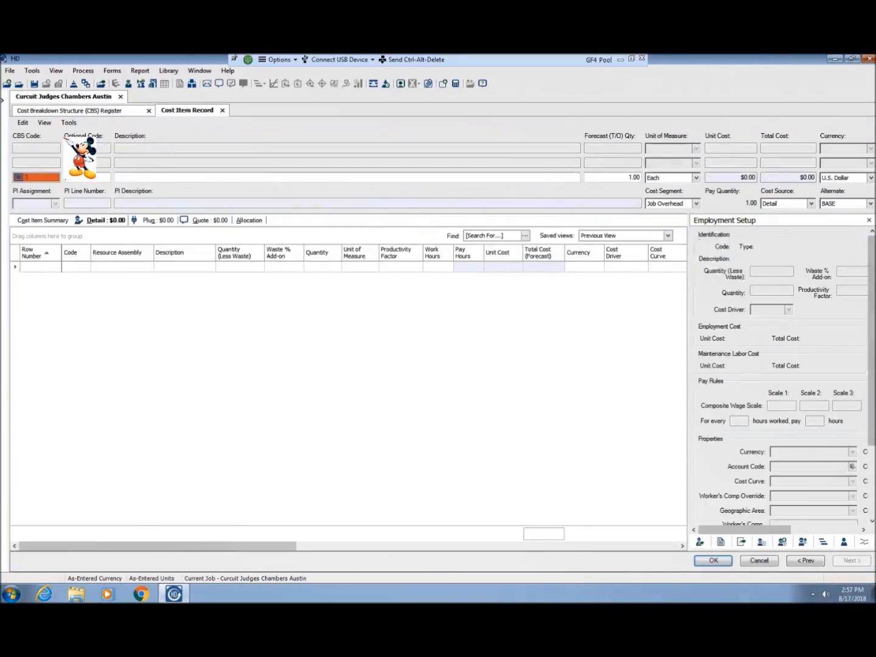
click(135, 177)
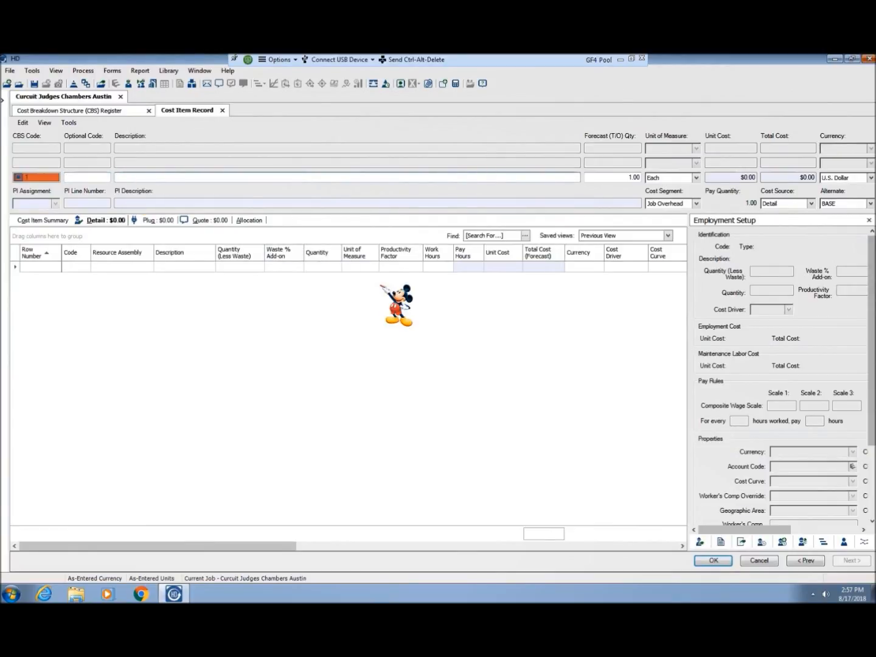
text(Judges)
key(BackSpace)
text(Chambers)
text(@ 600 SF)
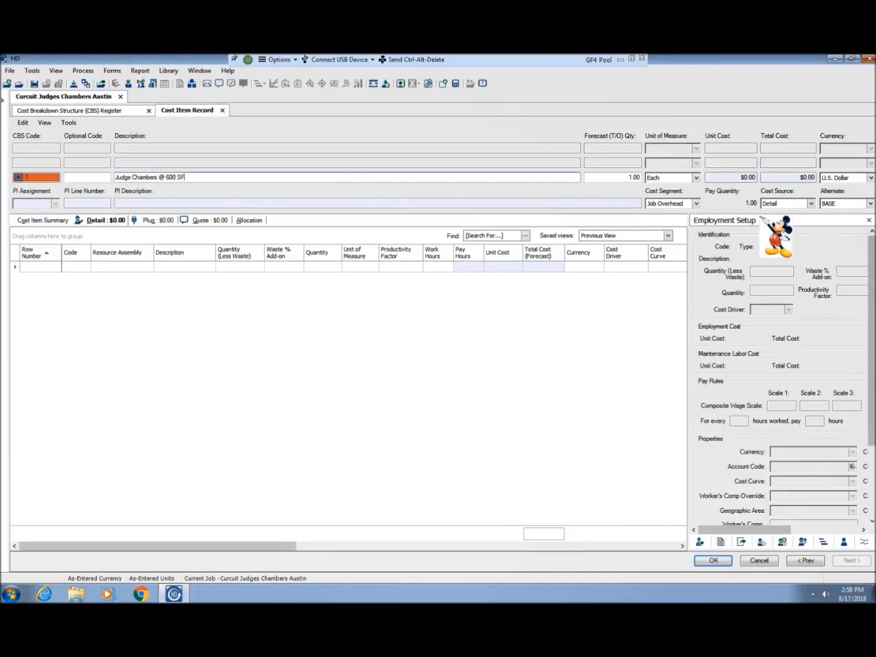
Step: Set the cost item's unit of measure to LS and its cost segment to Direct Cost, and accept the record
click(696, 177)
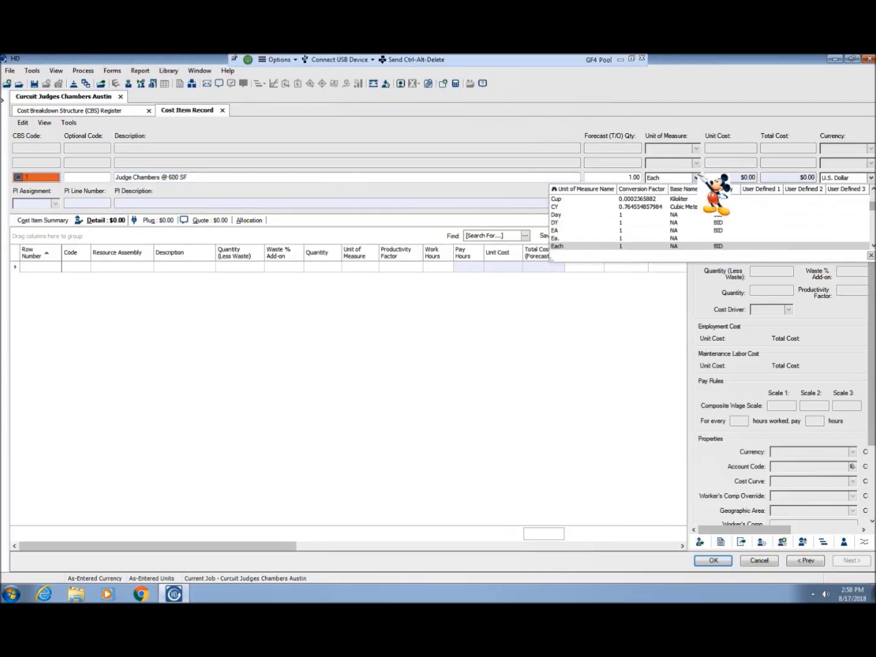
text(ls)
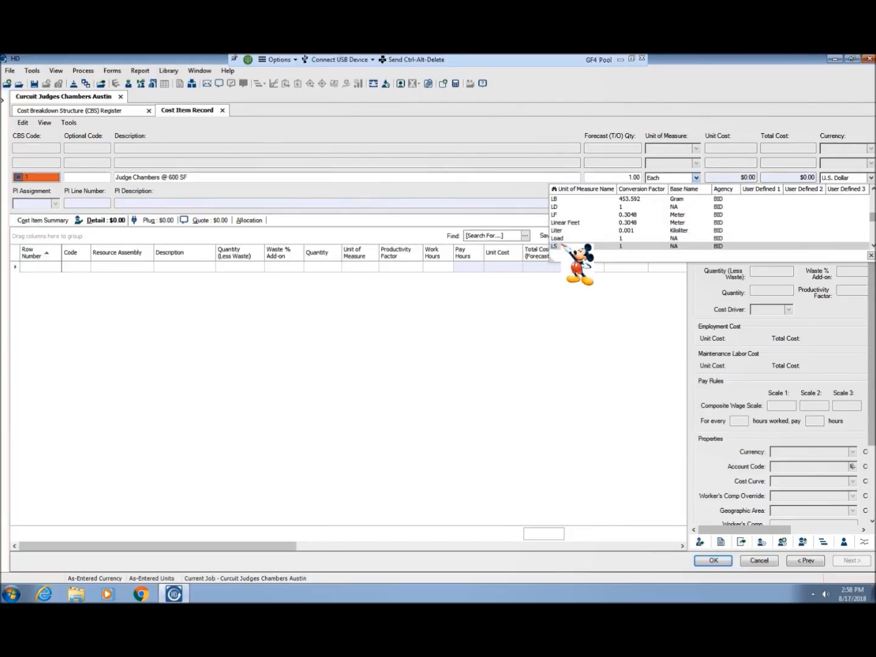
click(559, 245)
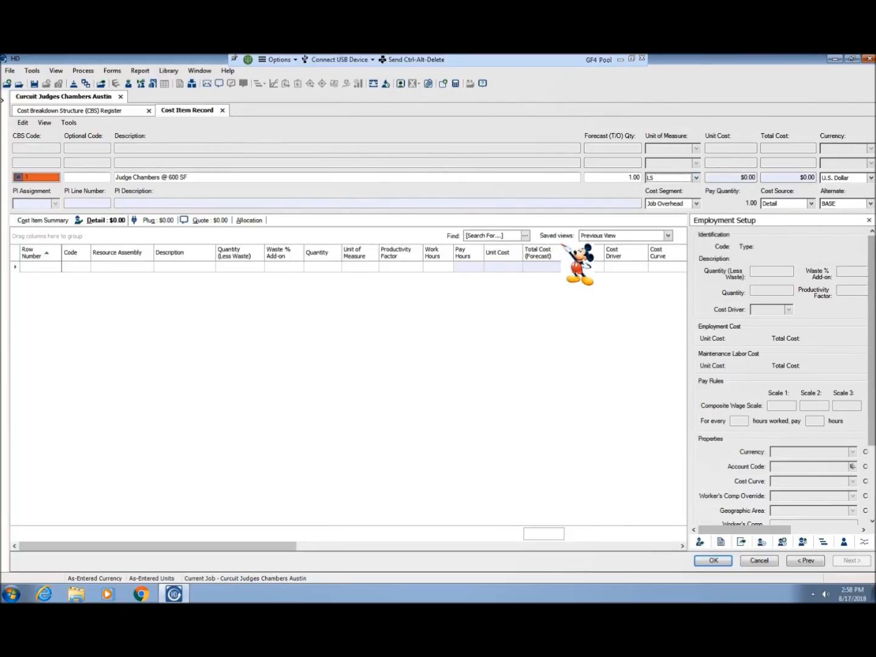
click(695, 203)
click(680, 233)
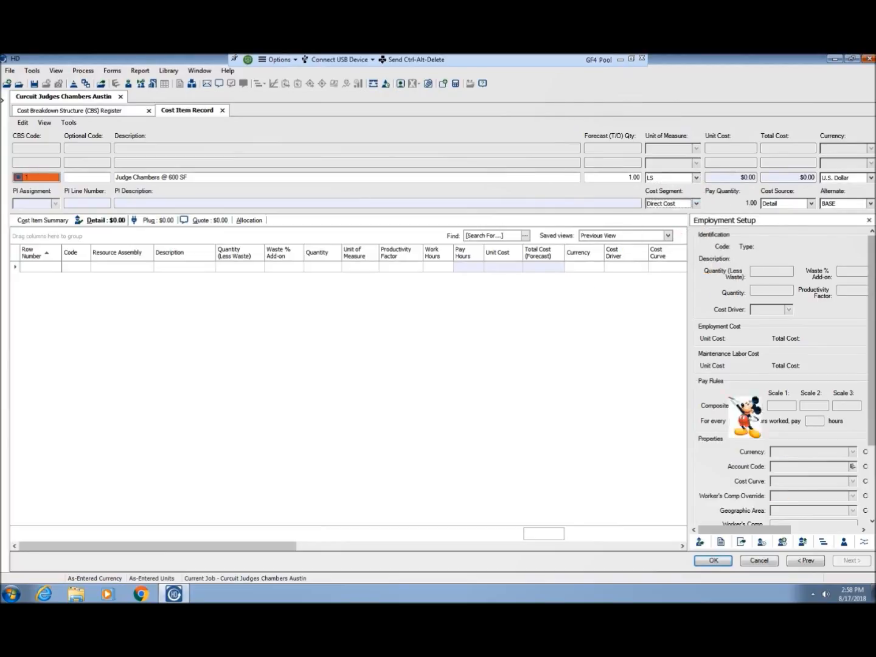
click(712, 560)
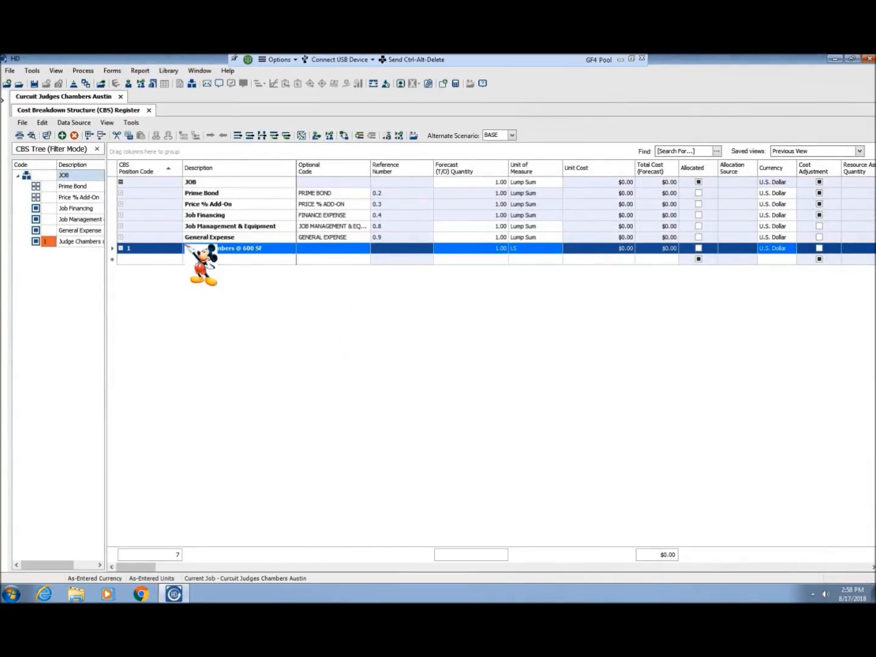
Step: Insert a subordinate item under Judge Chambers @ 600 SF and describe it as "Division 08 - Openings"
right_click(161, 249)
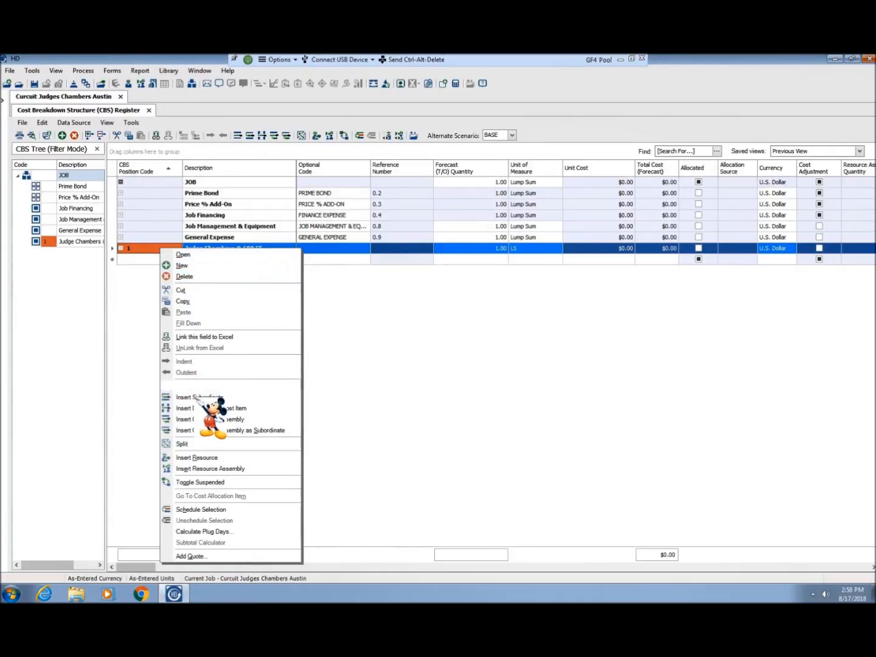
click(193, 396)
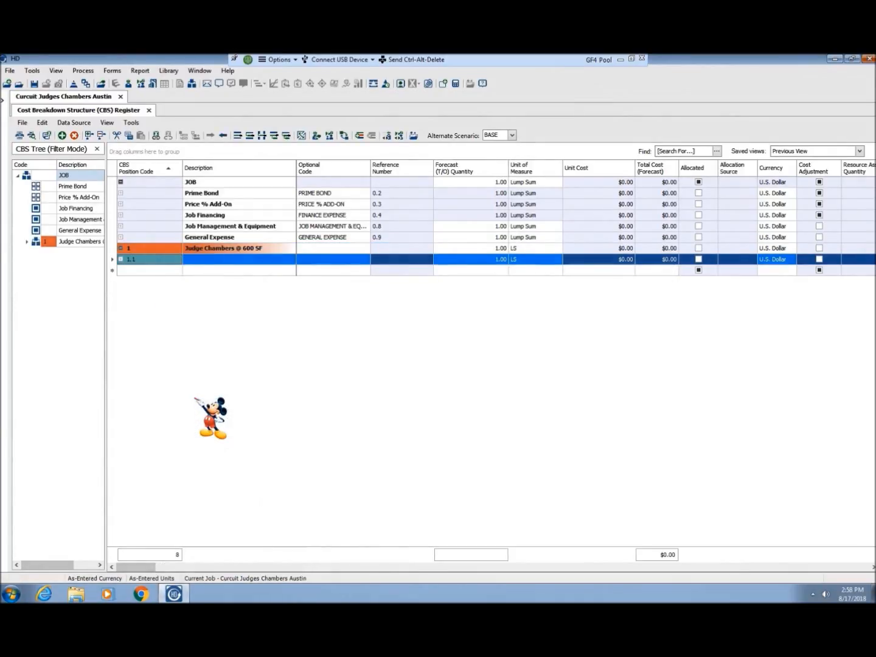
click(218, 261)
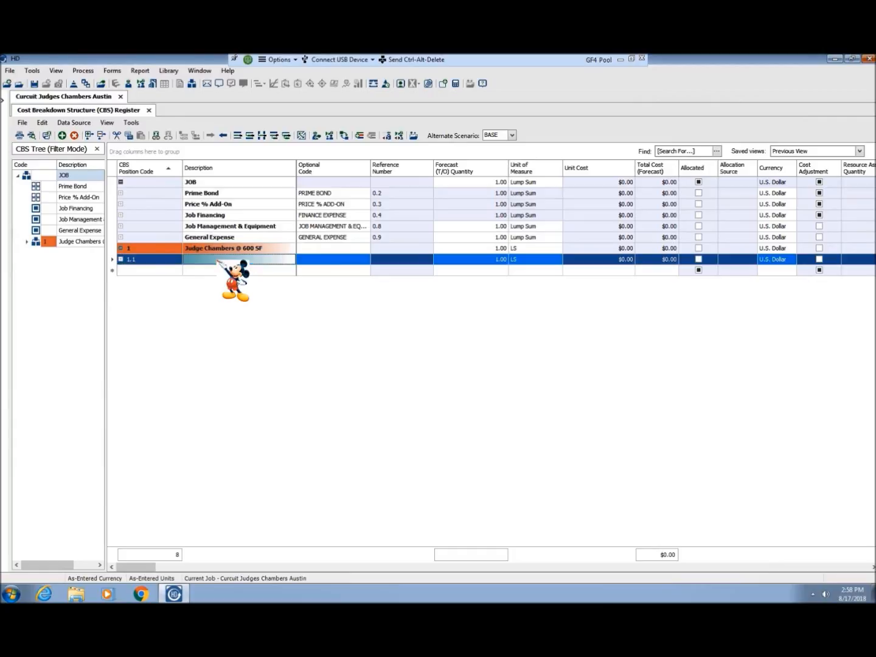
text(Division )
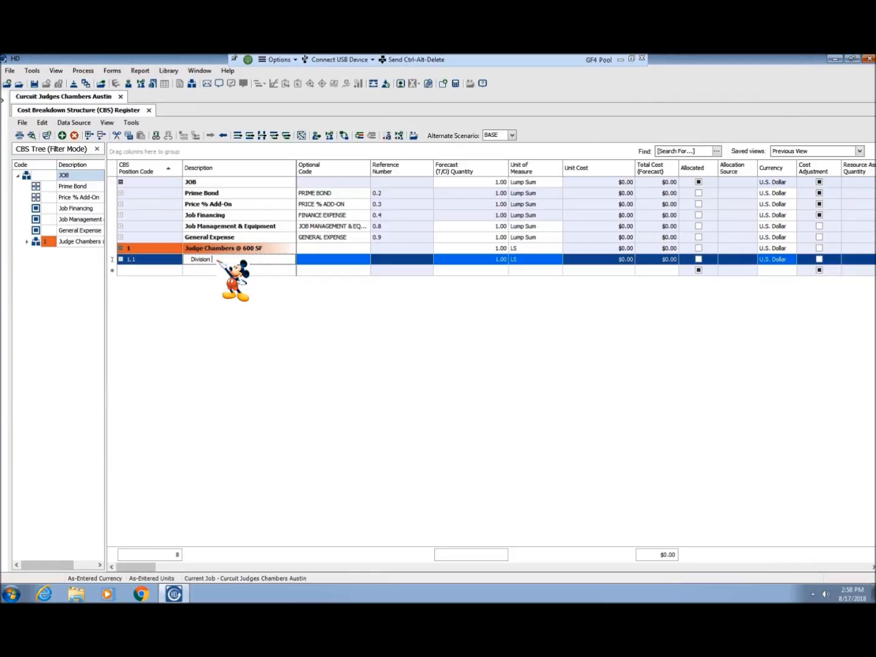
text(08 - Openings)
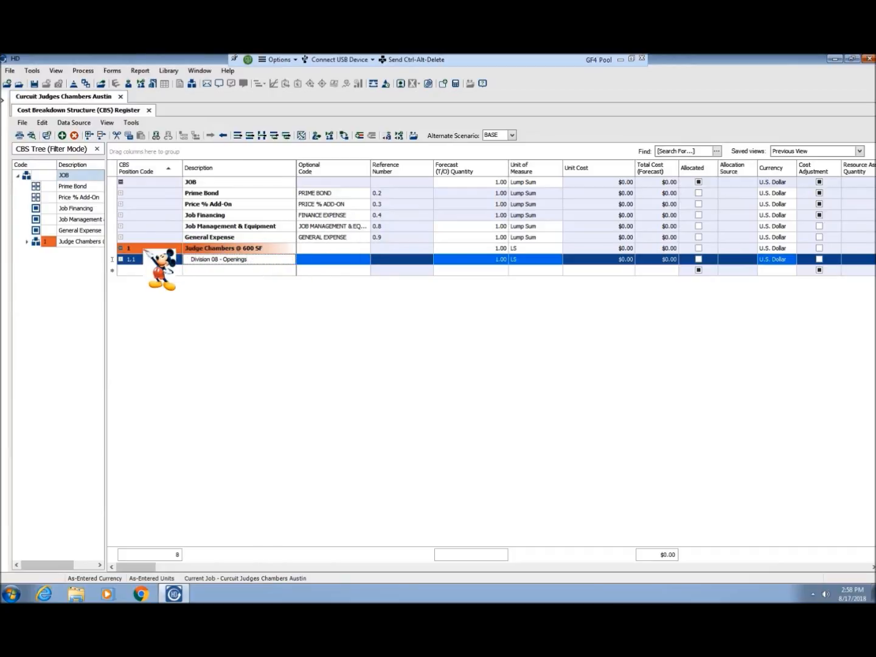
key(Tab)
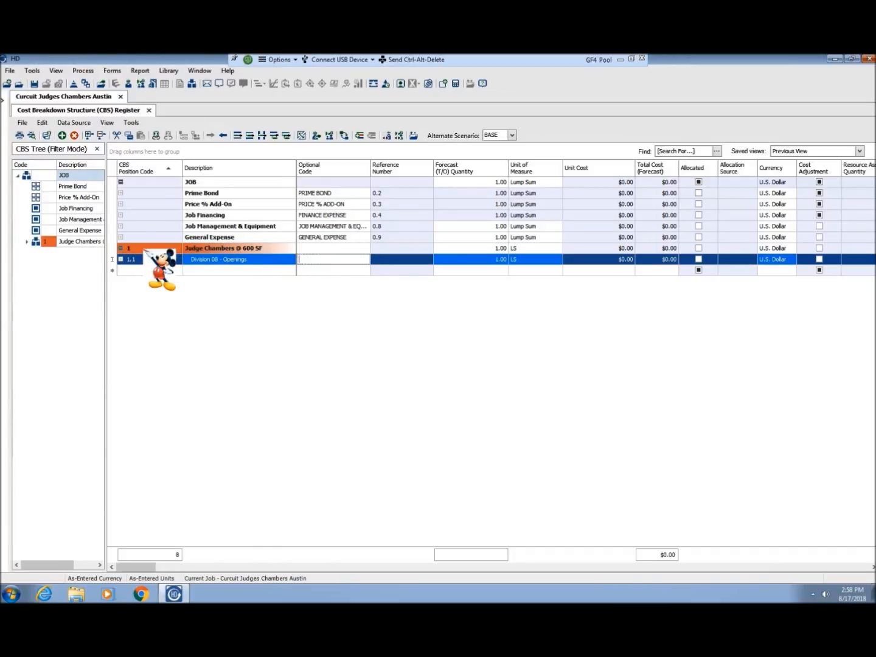
Step: Insert another subordinate under Judge Chambers @ 600 SF and describe it as "Division 09 - Finishes"
right_click(145, 249)
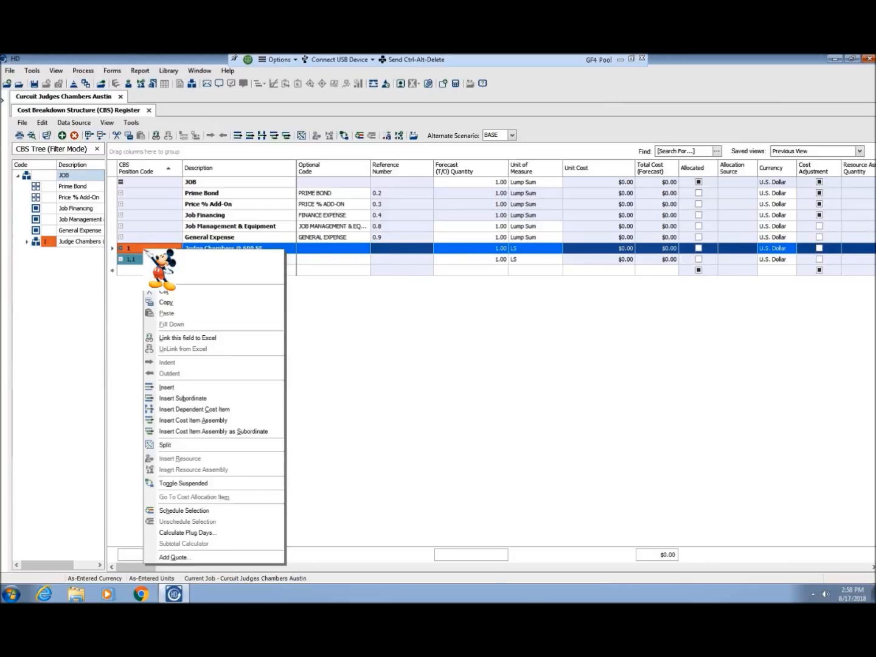
click(188, 398)
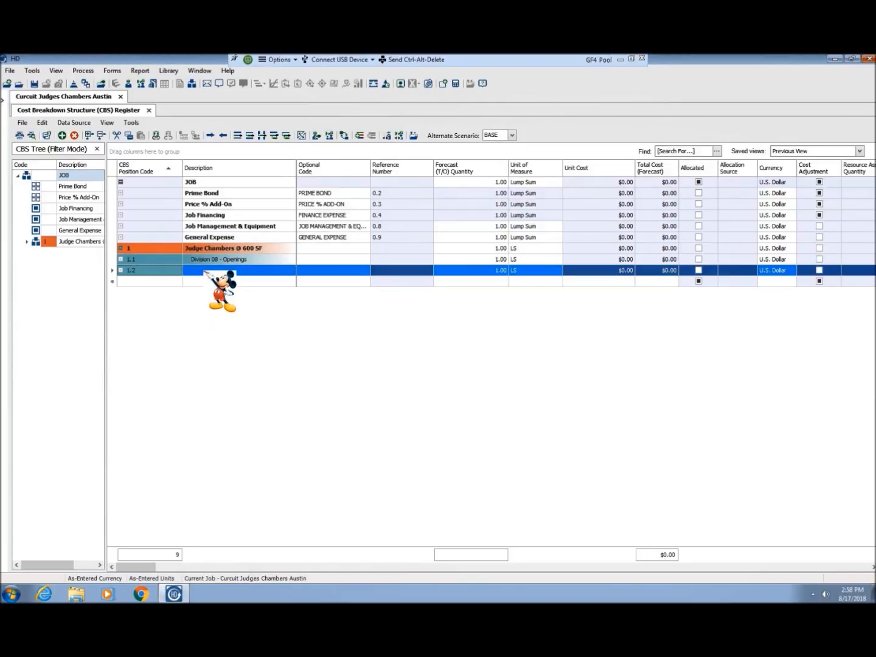
click(205, 271)
text(Division 09)
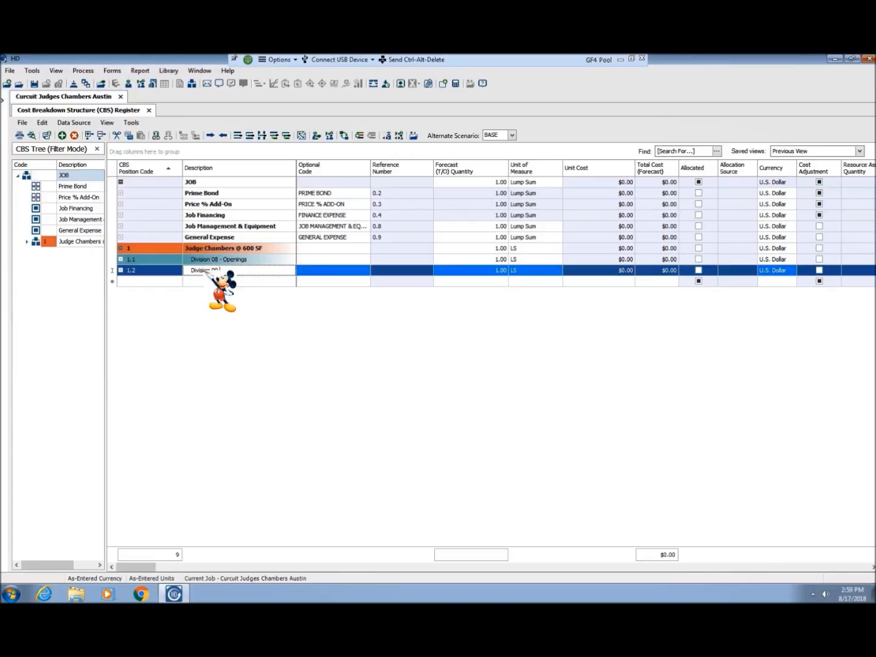
text(- Finishes)
key(Return)
Step: Copy the Division 09 - Finishes item, paste it under Judge Chambers @ 600 SF, and describe the copy as "Division 12 - Furnishings"
right_click(175, 247)
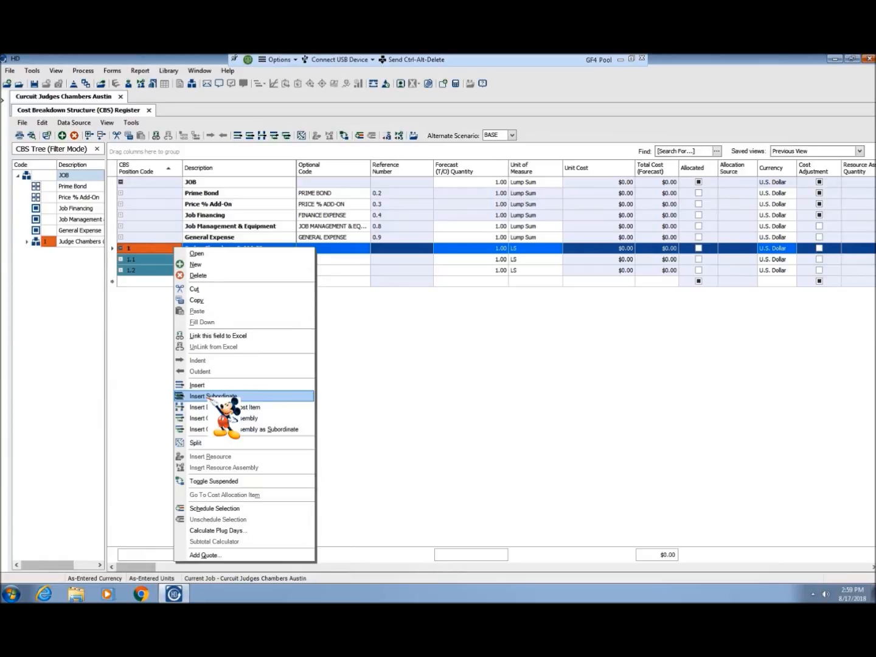
click(460, 402)
right_click(176, 270)
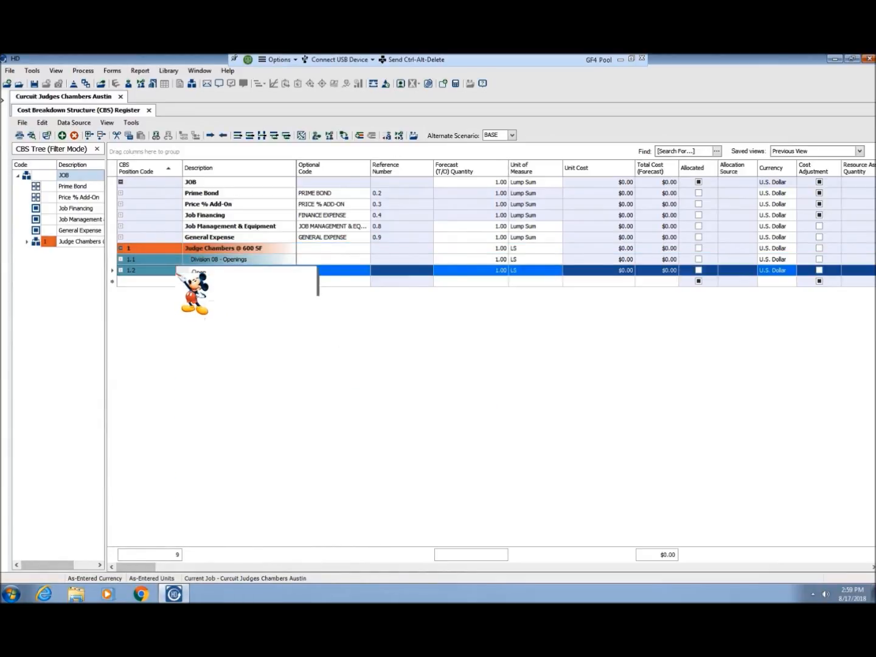
click(196, 322)
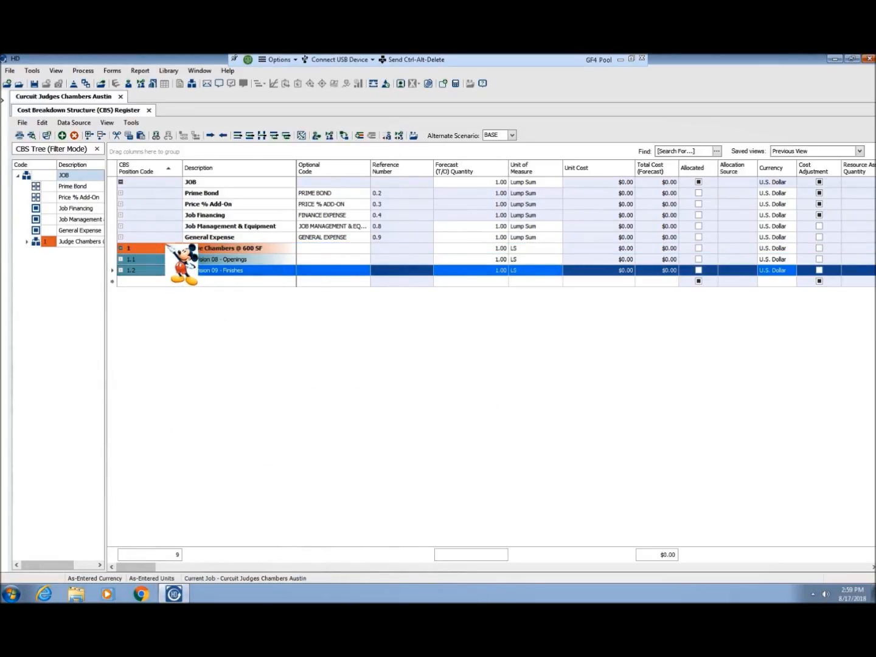
right_click(172, 248)
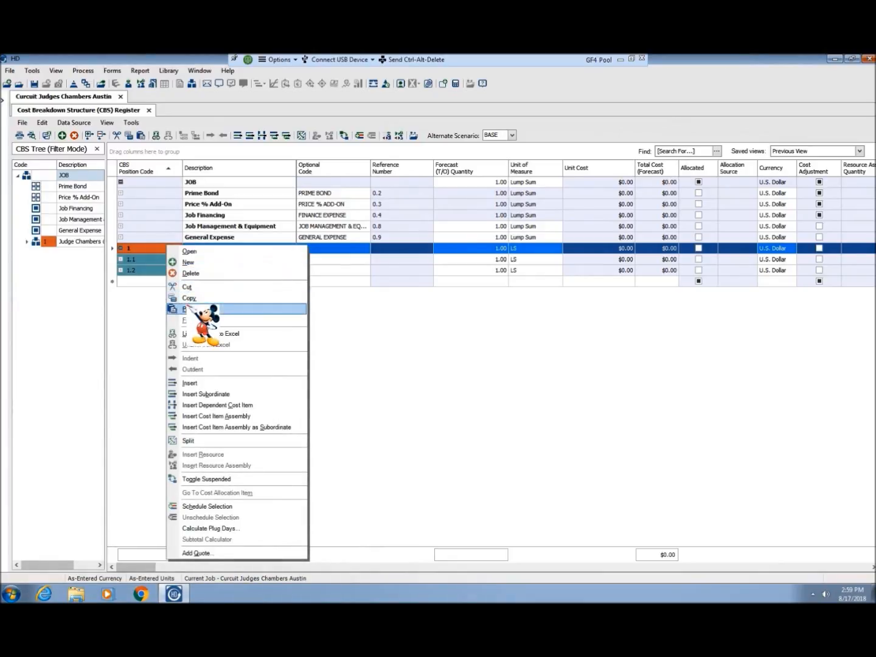
click(176, 309)
click(251, 282)
text(Division)
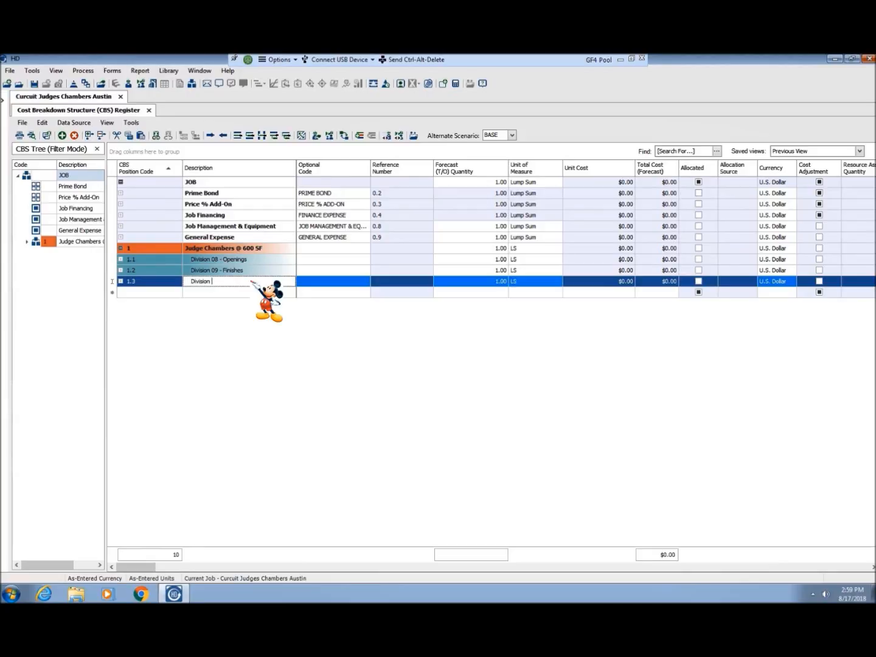
text(12 - Furnishings)
key(Tab)
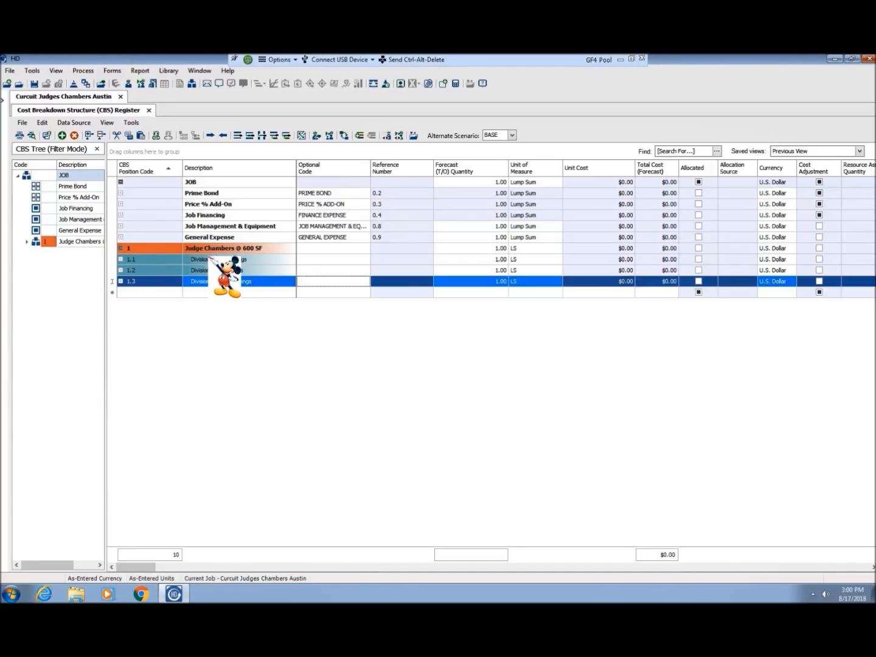
Step: Insert a subordinate item "Door Type A" under Division 08 - Openings and set its unit of measure to EA
click(178, 259)
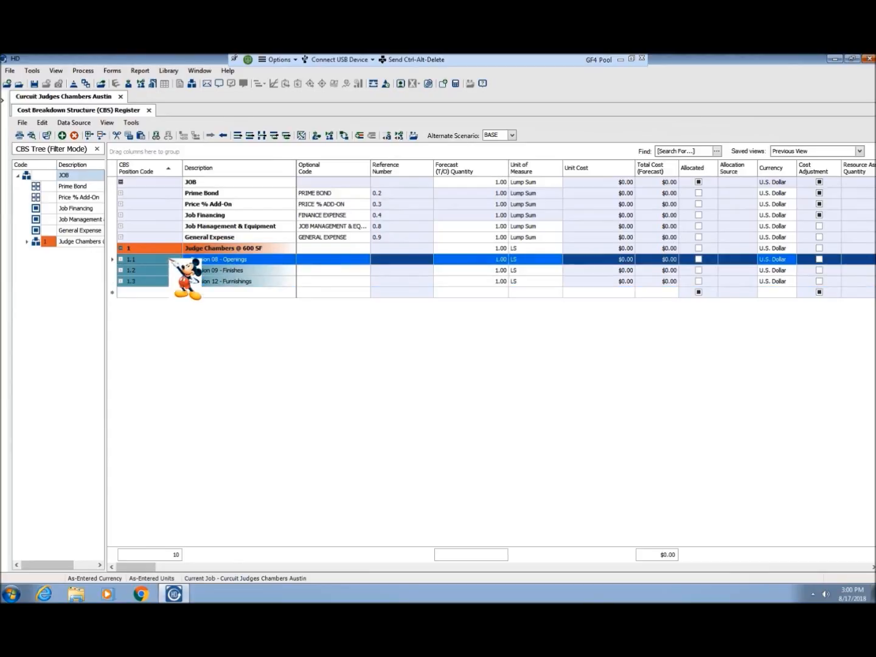
right_click(177, 260)
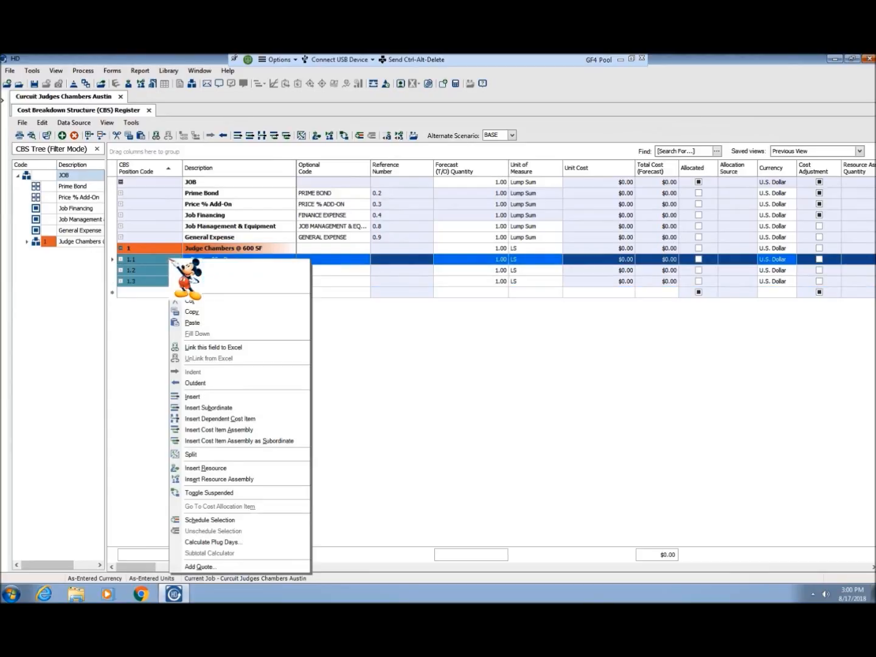
click(222, 407)
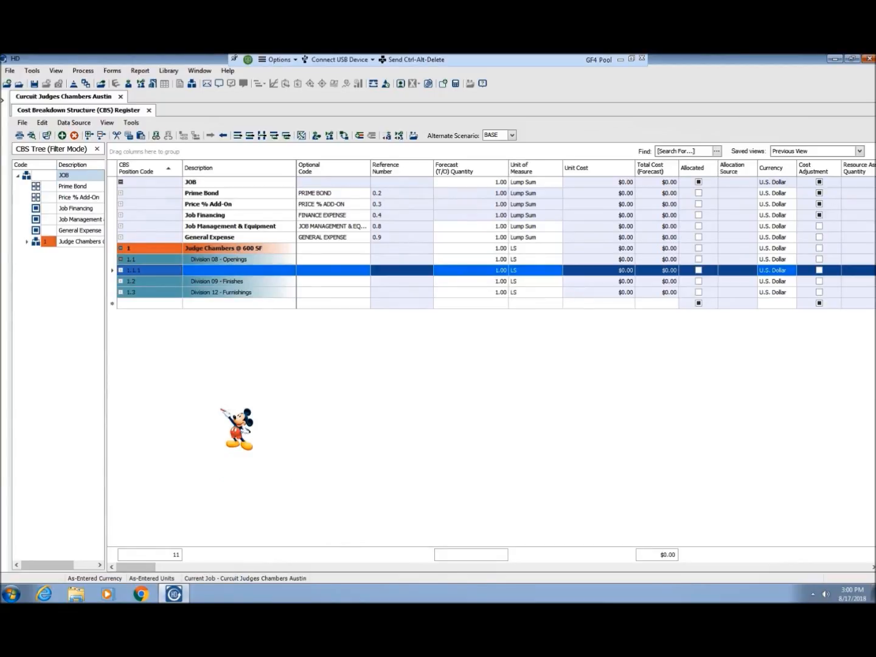
click(231, 270)
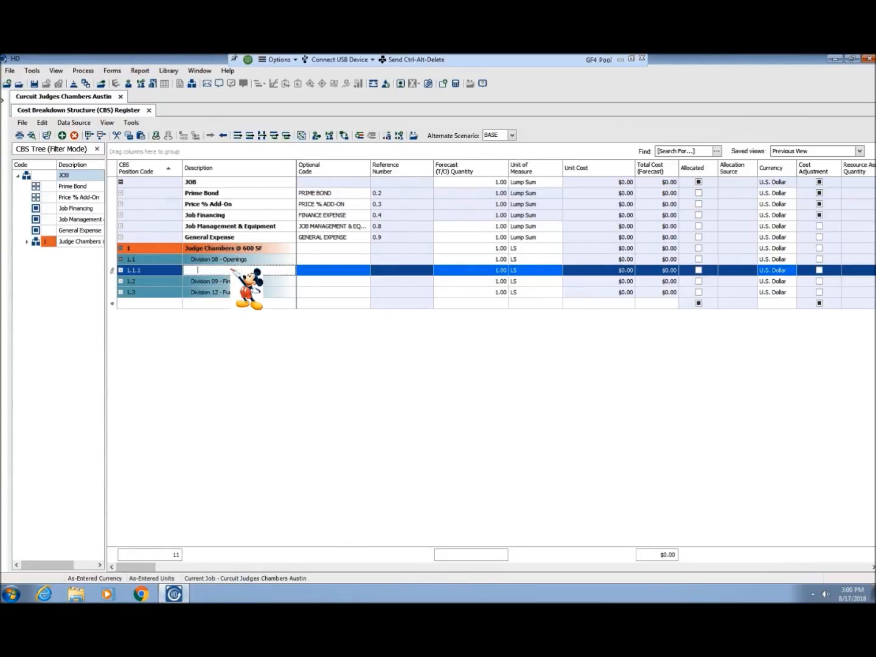
text(Door Type A)
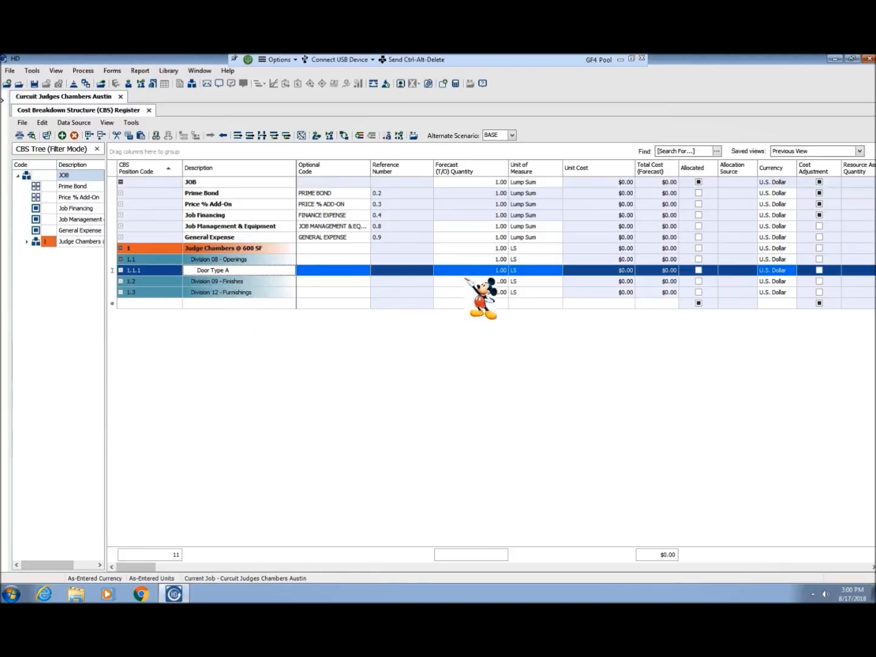
click(538, 270)
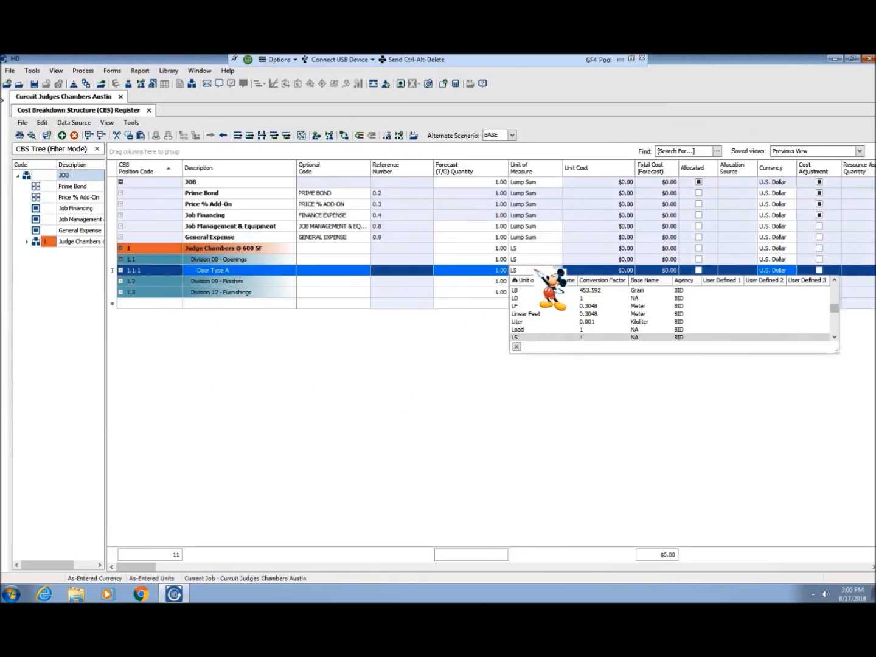
text(EA)
click(526, 291)
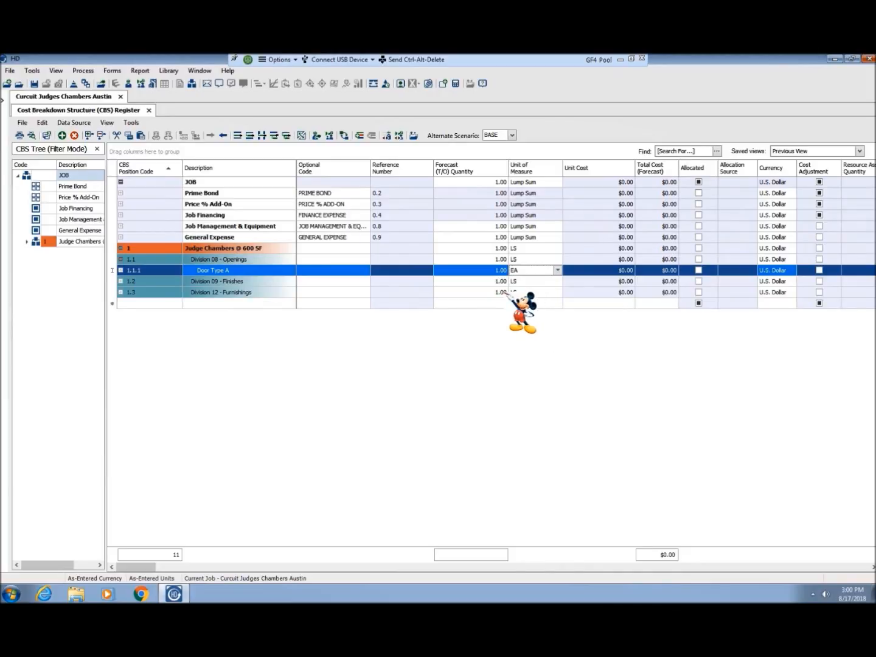
Step: Open the Door Type A cost item record to check its cost segment, and close it again
double_click(229, 270)
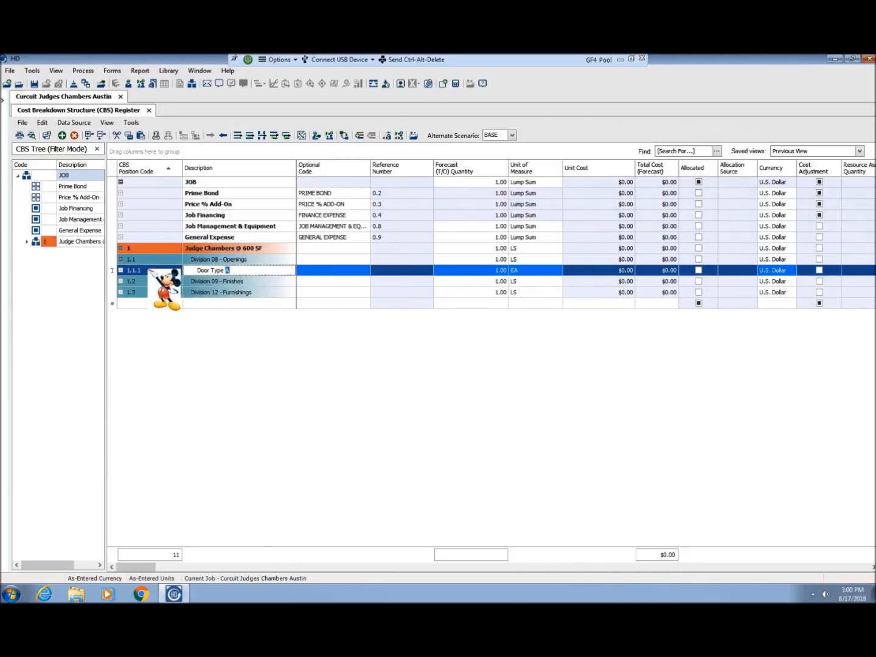
click(151, 268)
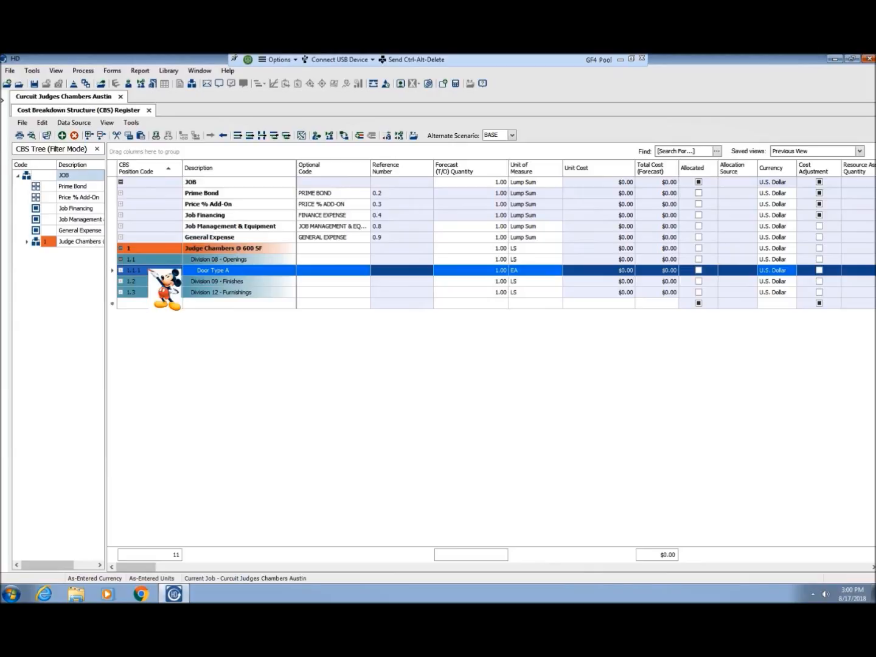
double_click(151, 268)
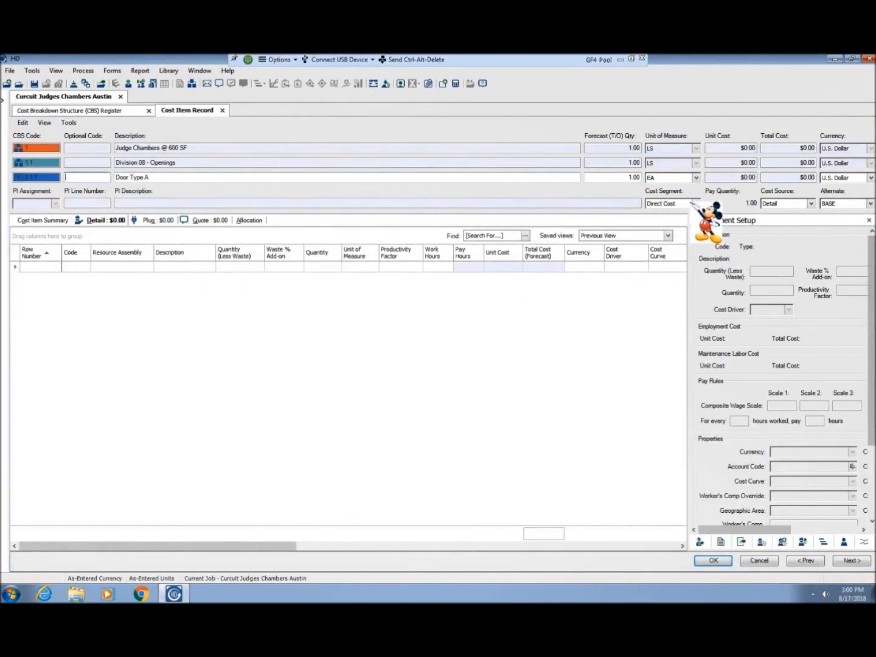
click(744, 559)
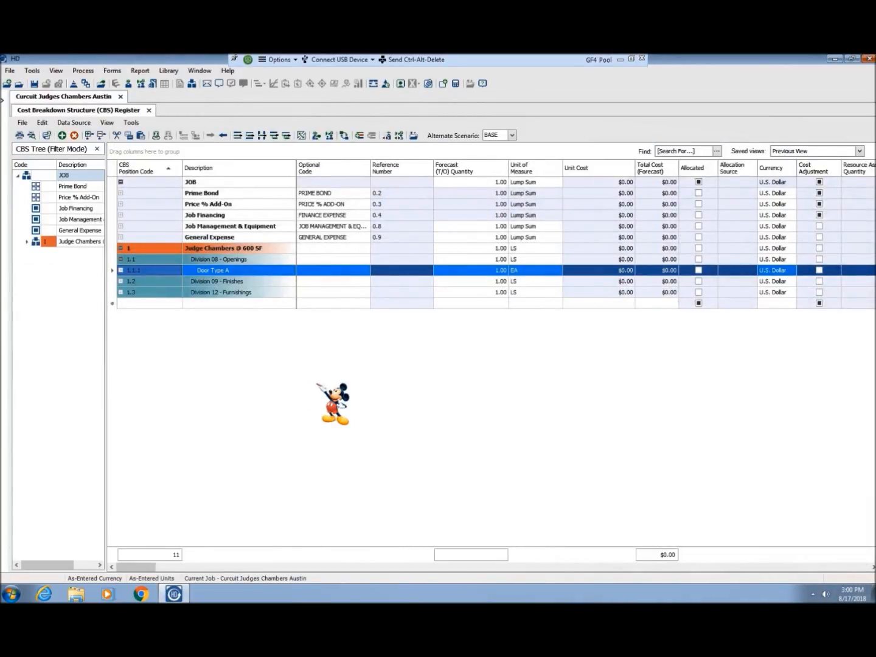
Step: Copy the Door Type A item and paste it under Division 08 - Openings
right_click(158, 269)
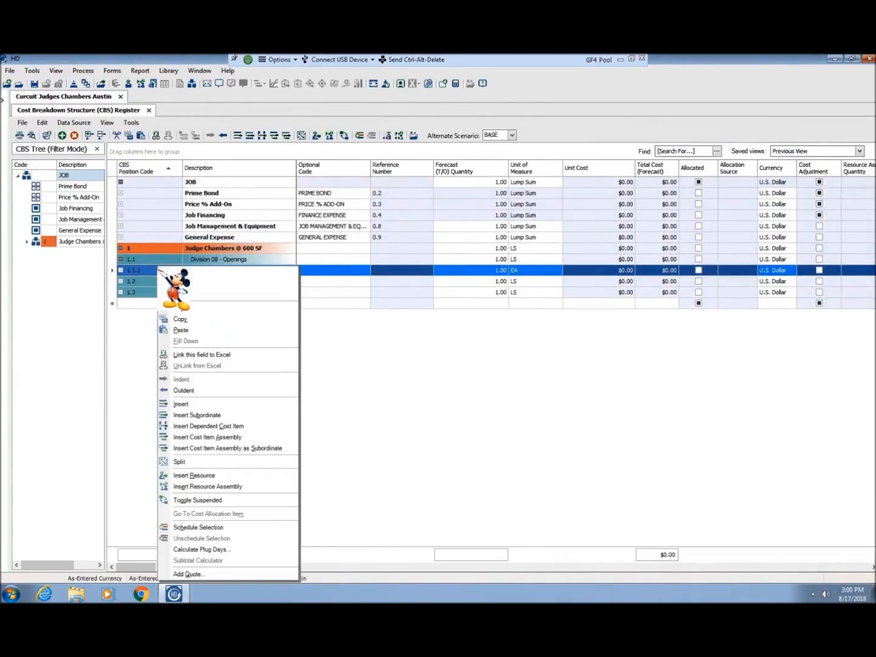
click(182, 319)
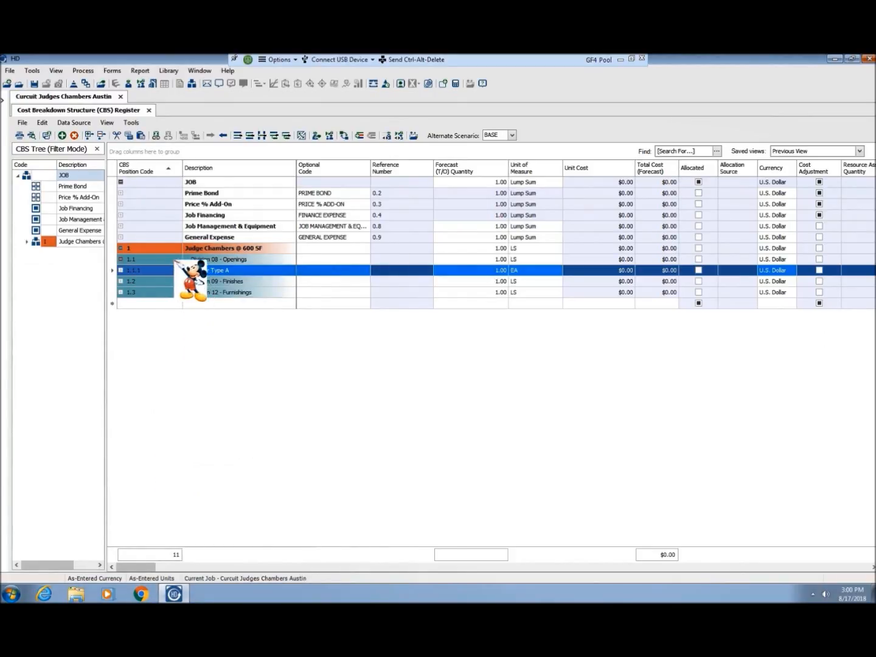
click(173, 259)
right_click(170, 260)
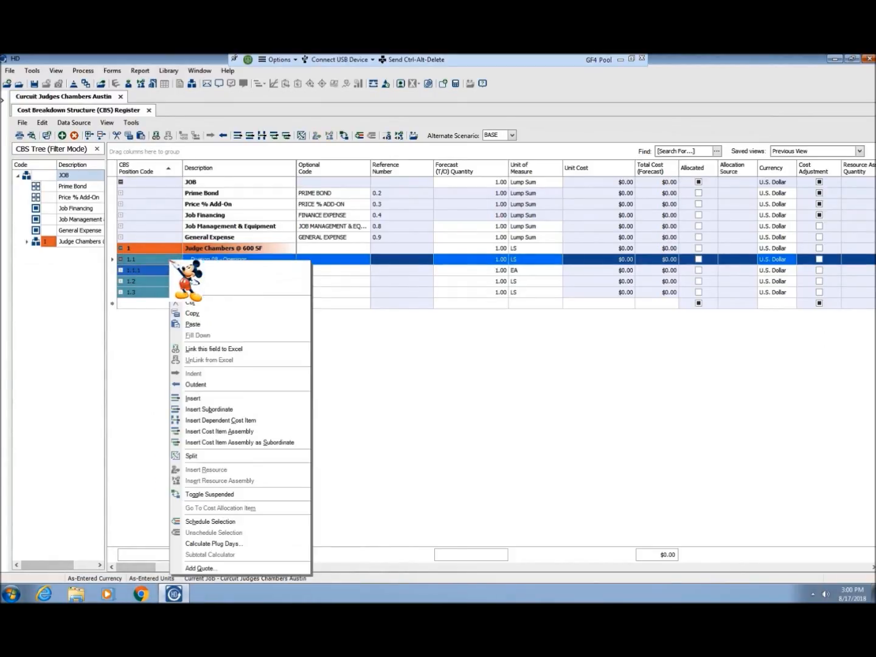
click(186, 324)
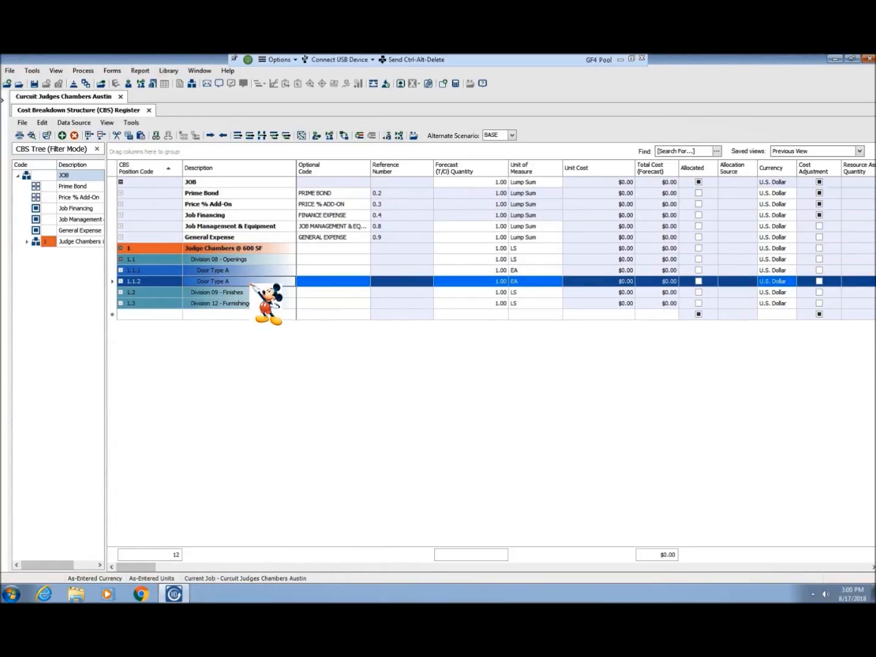
Step: Change the description of the pasted door item to "Door Type B" in its cost item record and save it
double_click(250, 283)
click(159, 179)
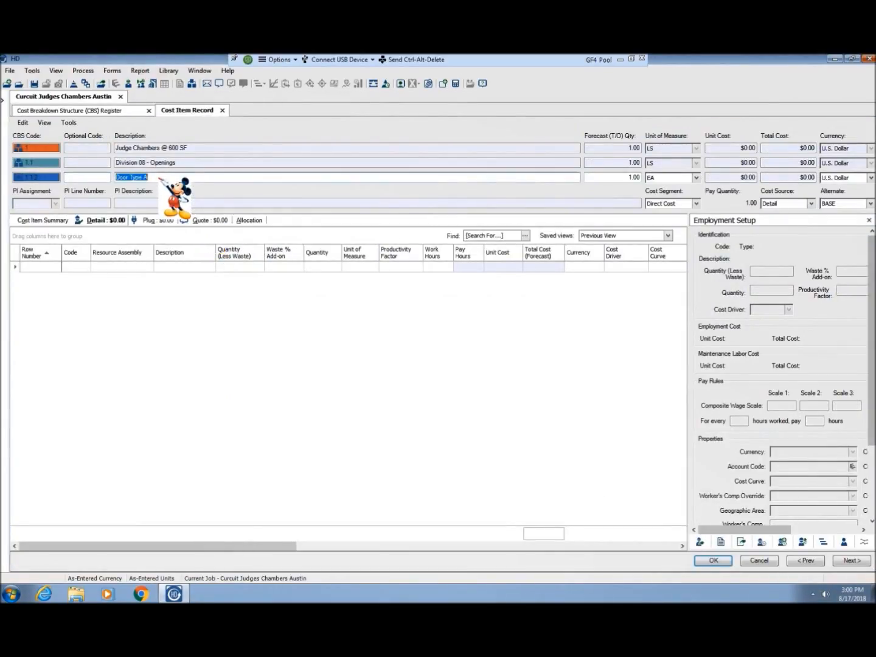
click(159, 178)
key(BackSpace)
text(B)
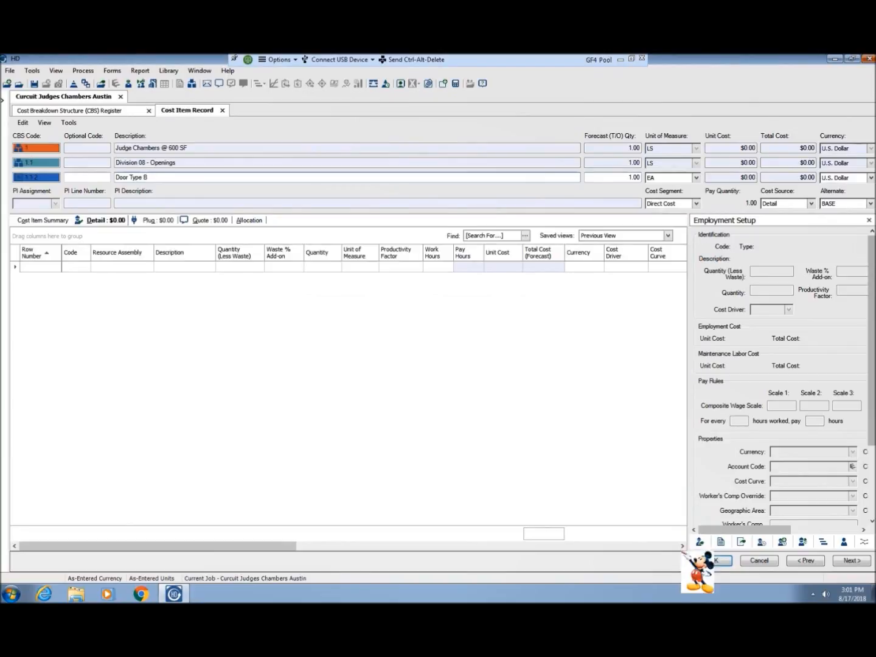
click(714, 560)
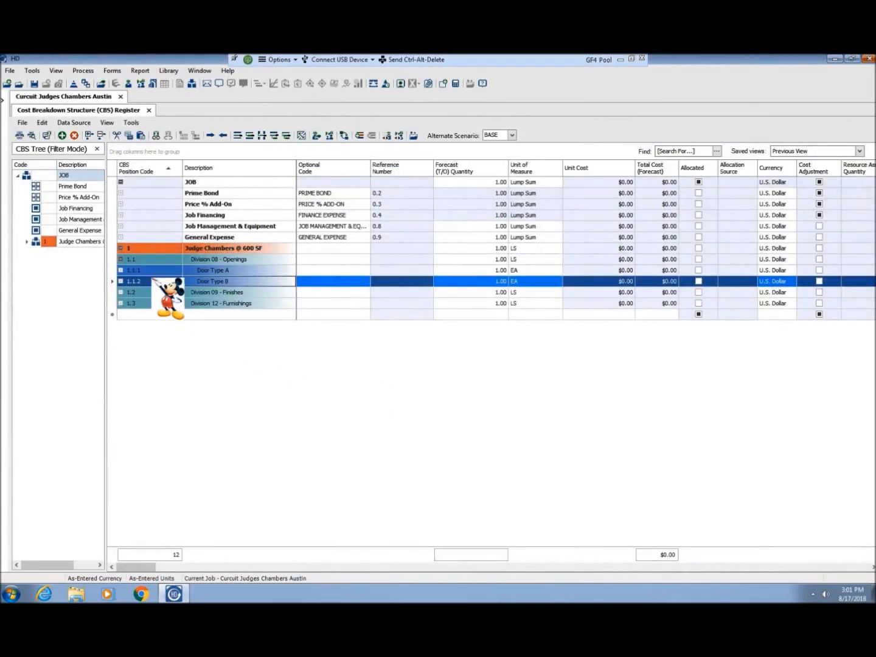
Step: Collapse Division 08 - Openings and insert a subordinate item under Division 09 - Finishes
click(121, 259)
click(121, 270)
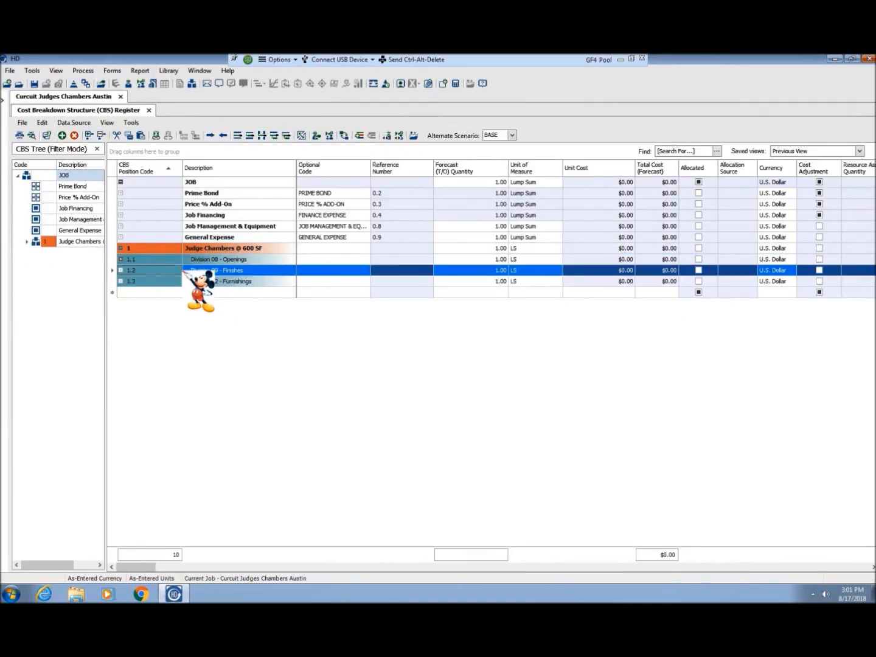
right_click(164, 269)
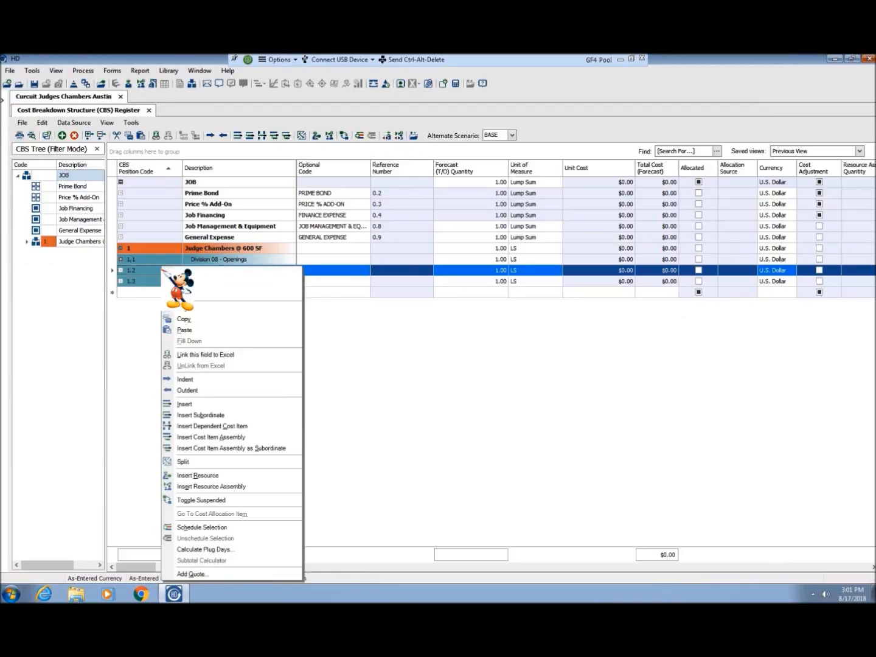
click(195, 415)
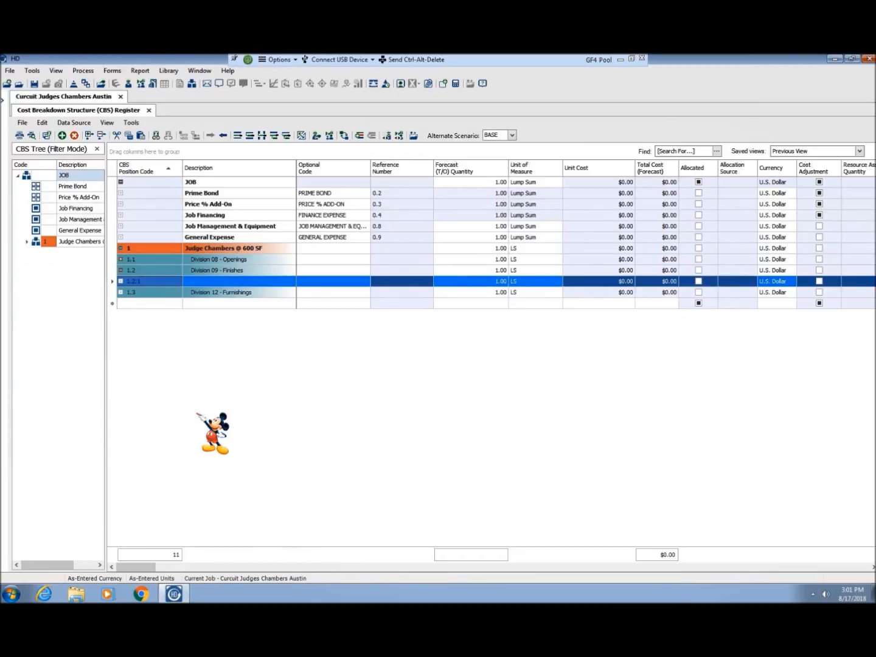
Step: Describe the new subordinate item of Division 09 - Finishes as "Wall Finishes"
click(216, 281)
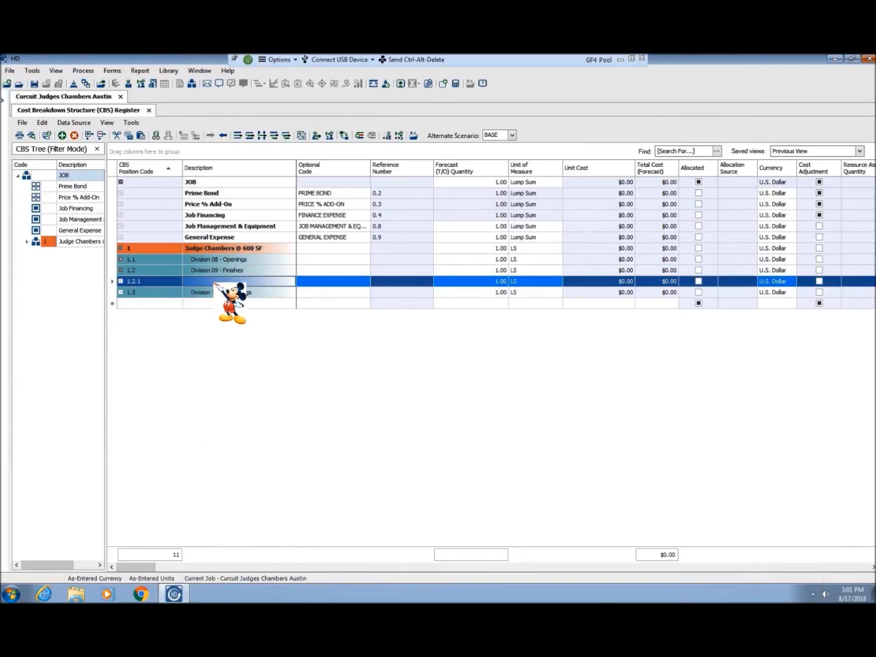
click(217, 283)
text(W)
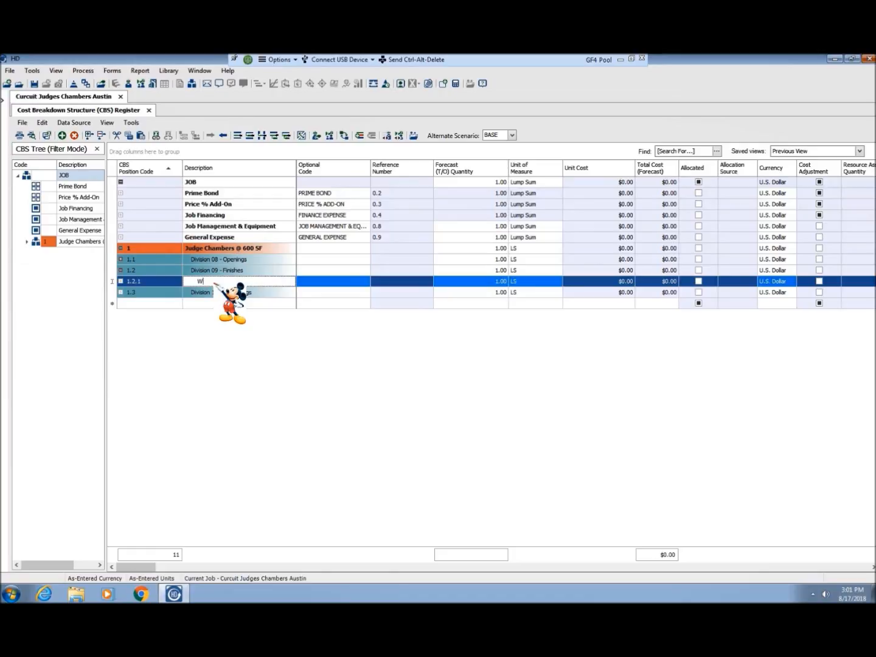
text(all Types)
key(BackSpace)
key(BackSpace)
key(BackSpace)
key(BackSpace)
key(BackSpace)
text(Finishes)
key(BackSpace)
key(BackSpace)
key(BackSpace)
key(BackSpace)
key(BackSpace)
key(BackSpace)
text(Finishes)
key(Tab)
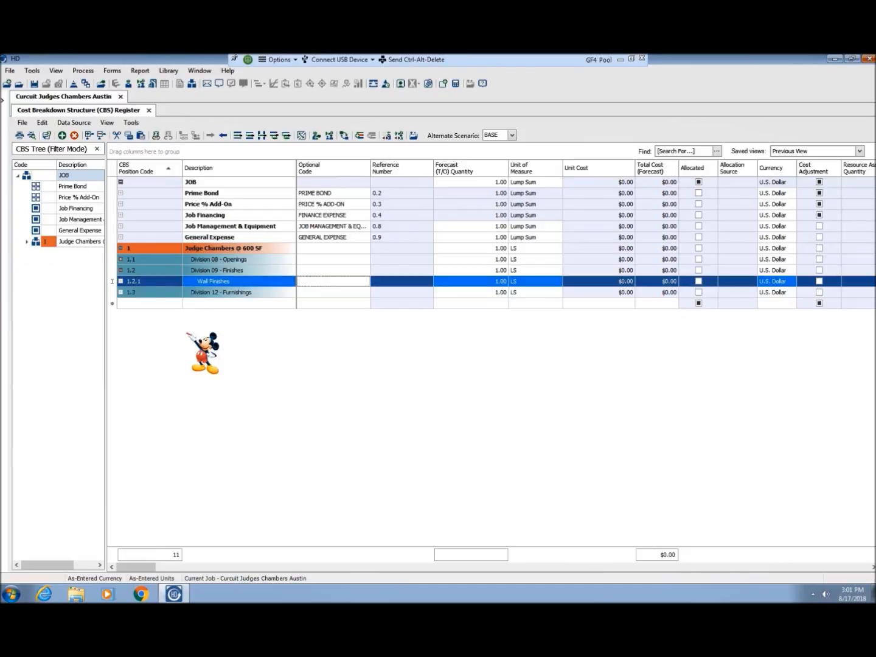
Step: Insert a subordinate item "Ceiling Finishes" under Division 09 - Finishes and set its unit of measure to SF
click(165, 270)
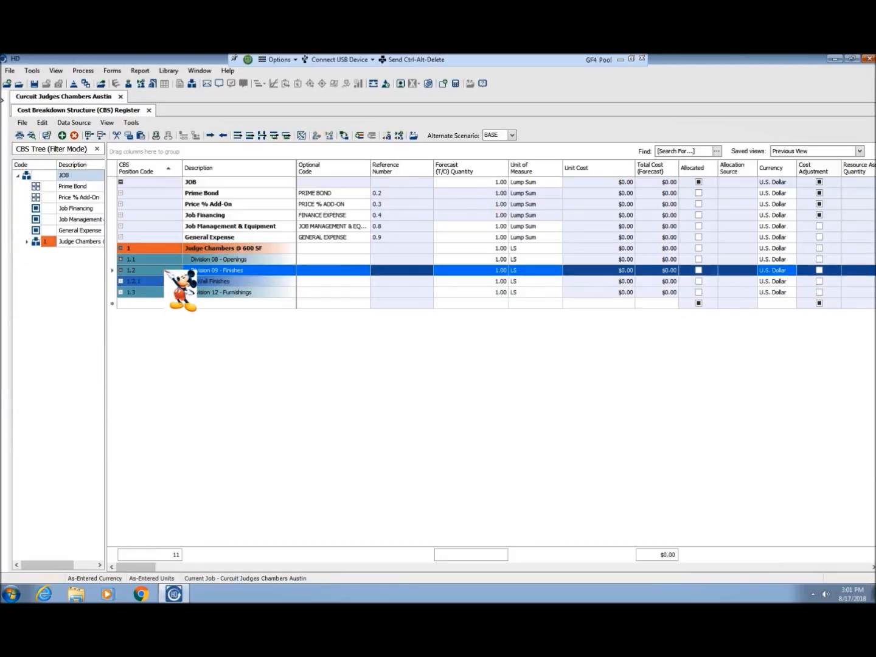
right_click(166, 270)
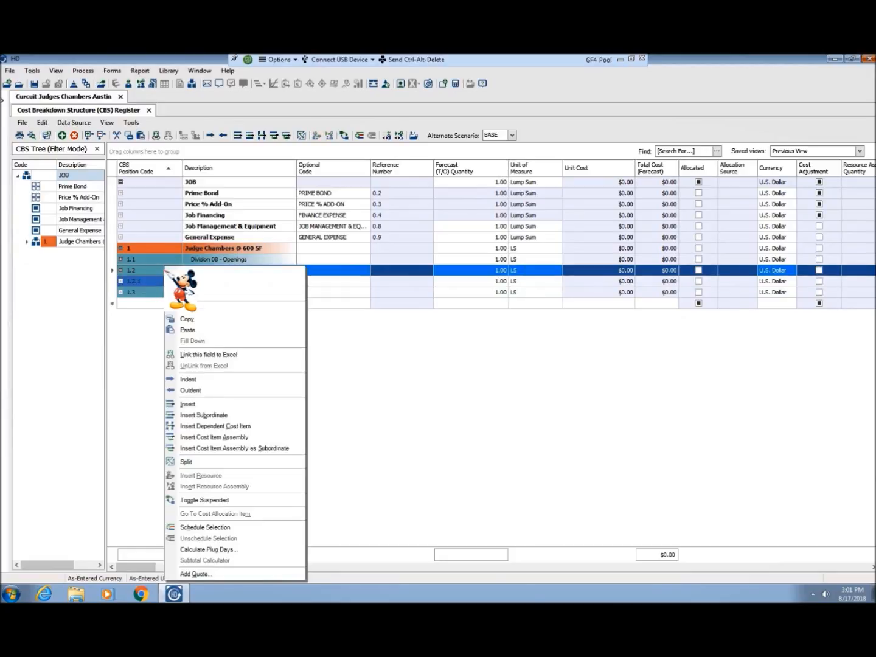
click(188, 415)
click(220, 292)
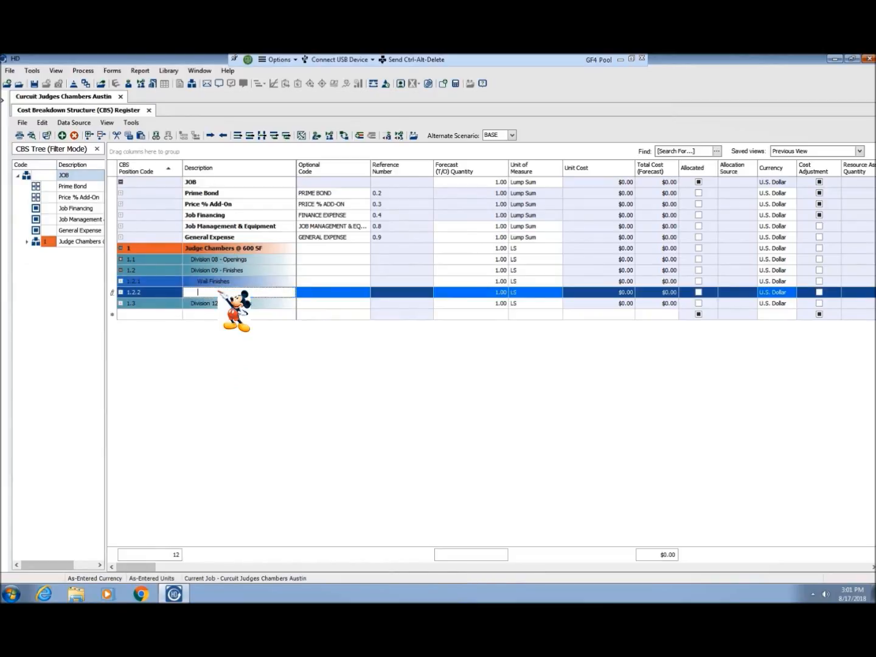
text(Ceiling Finishes)
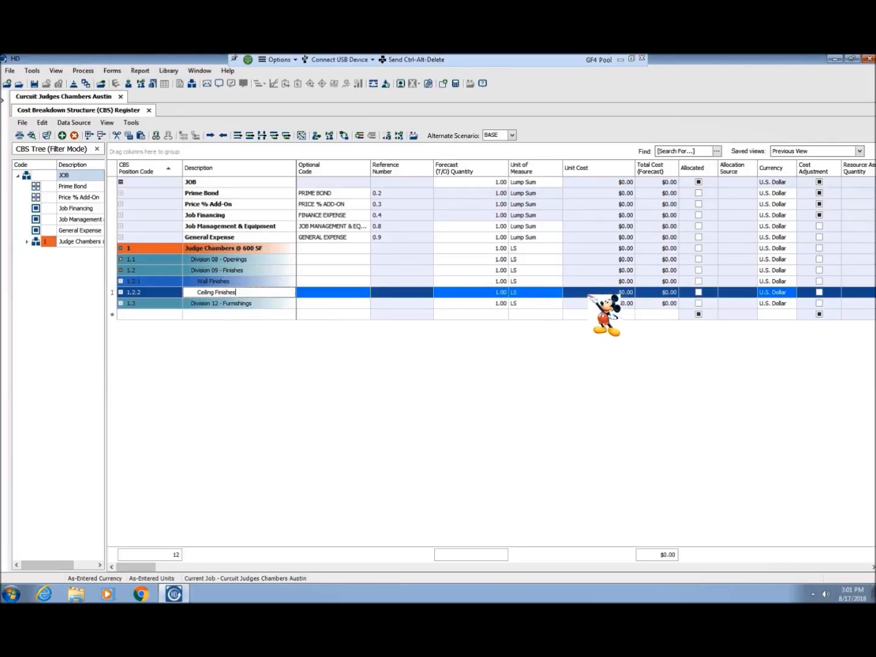
click(558, 293)
click(558, 292)
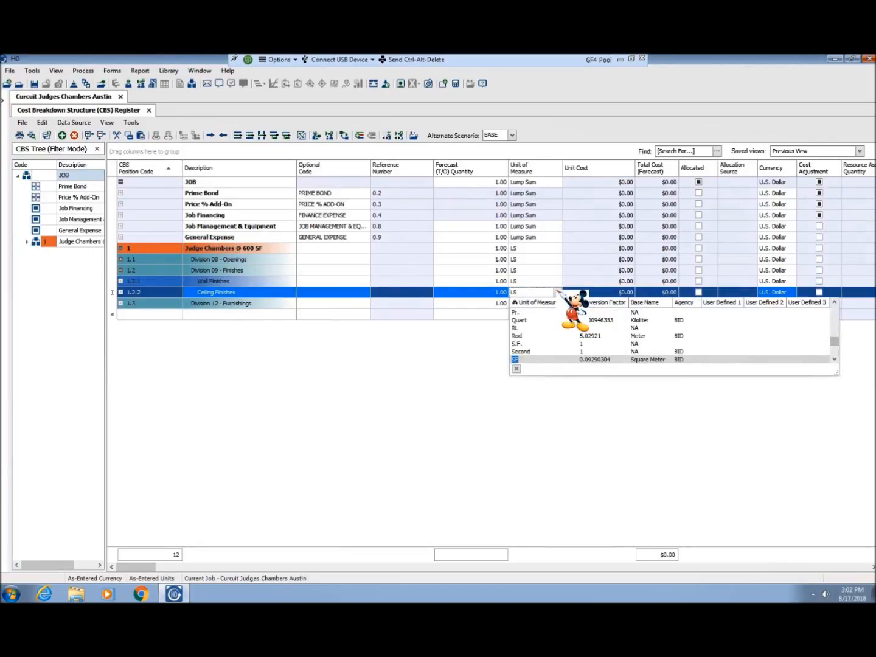
click(517, 358)
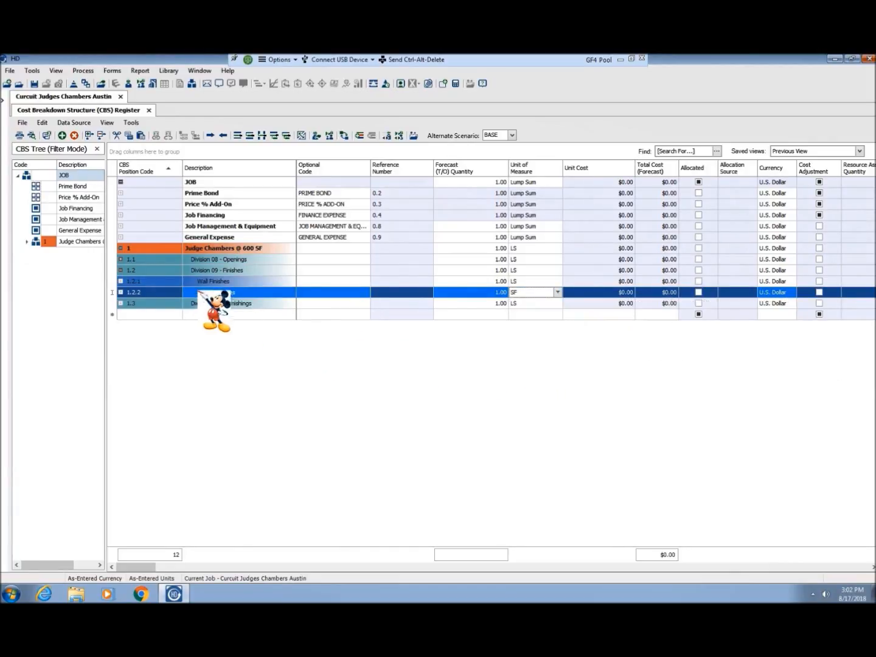
Step: Insert another subordinate item under Division 09 - Finishes and describe it as "Partition Types"
click(159, 270)
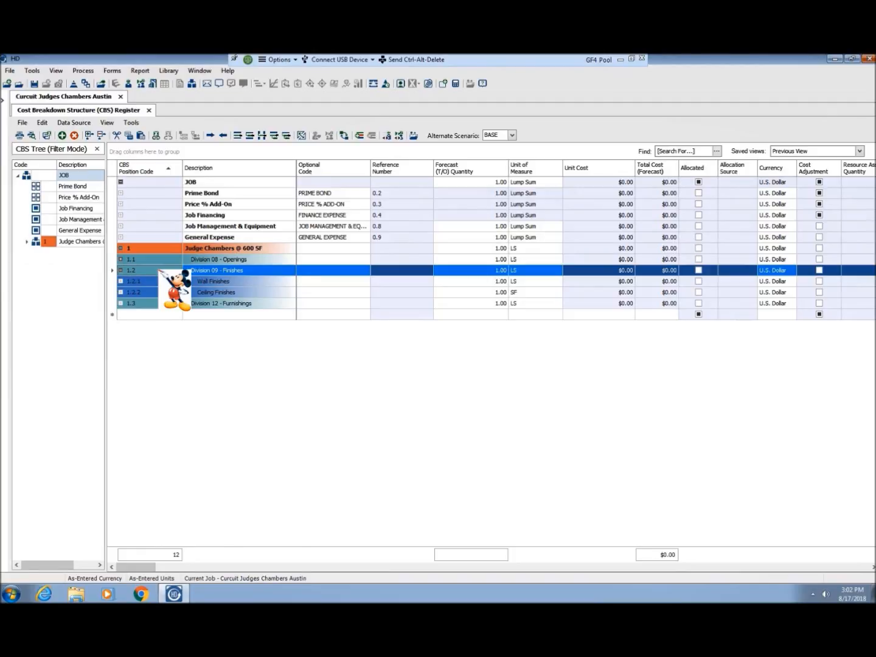
right_click(160, 270)
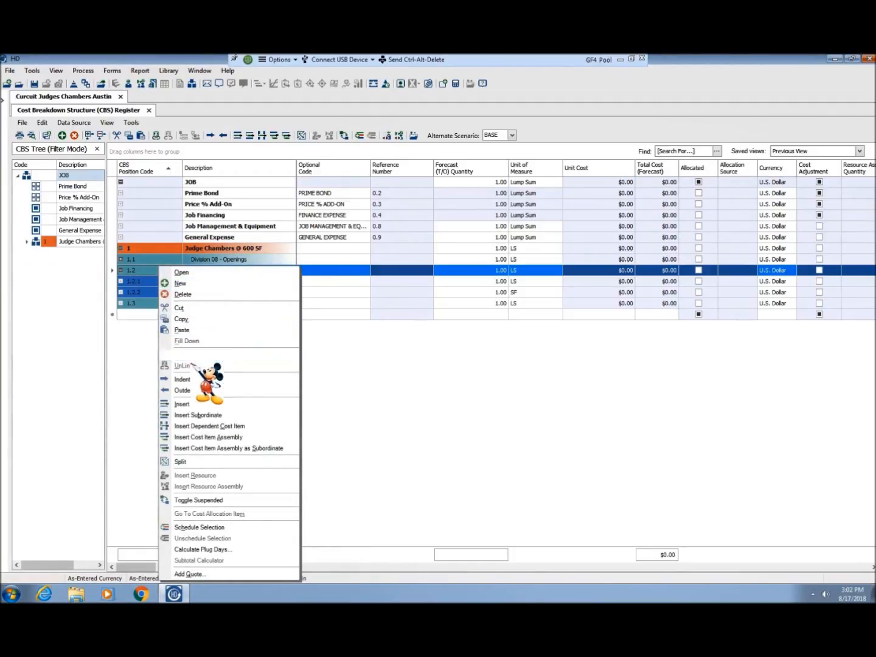
click(144, 272)
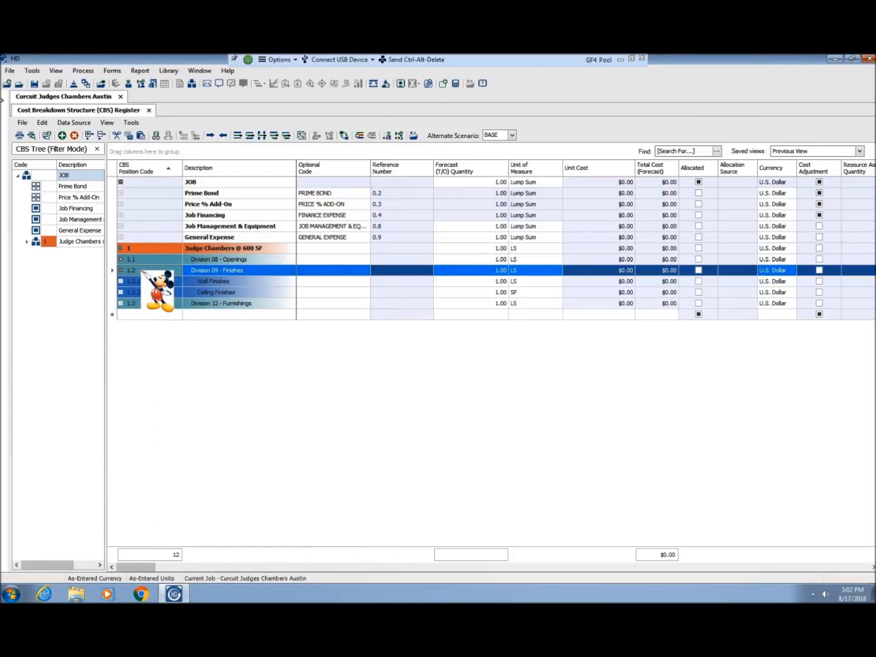
right_click(145, 273)
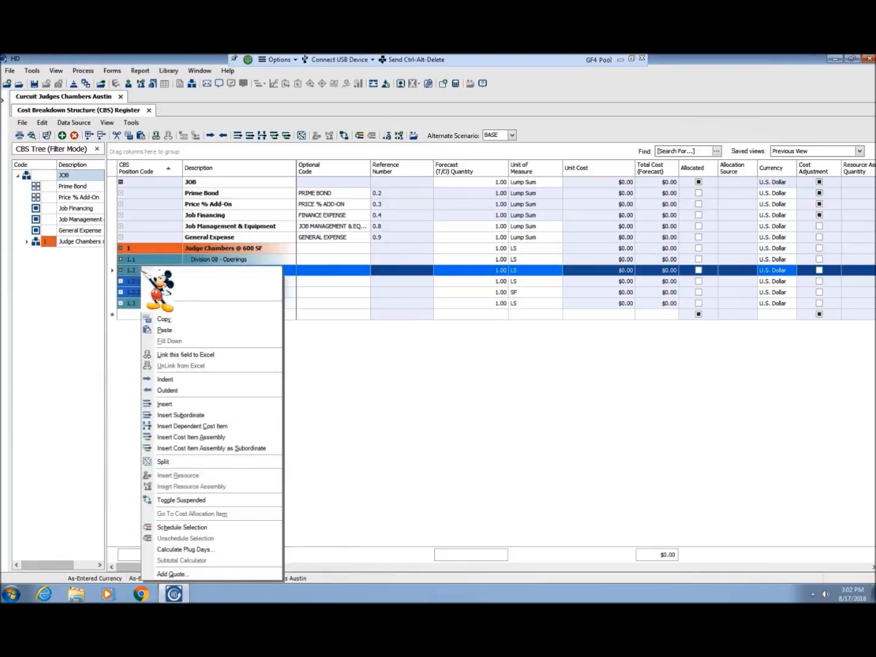
click(188, 415)
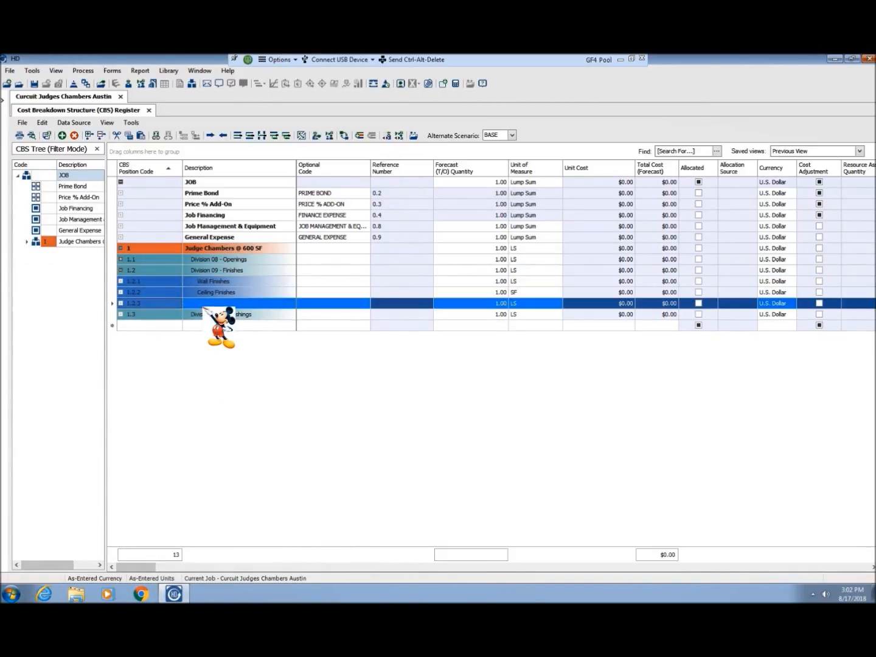
click(204, 303)
text(Partition)
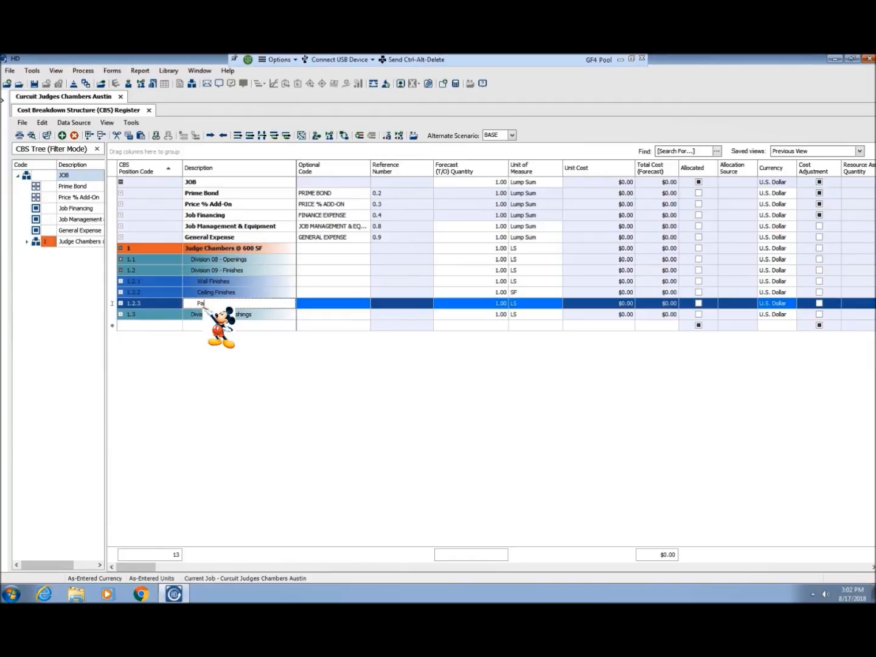
key(BackSpace)
key(BackSpace)
key(BackSpace)
key(BackSpace)
key(BackSpace)
text(ition Types)
click(252, 281)
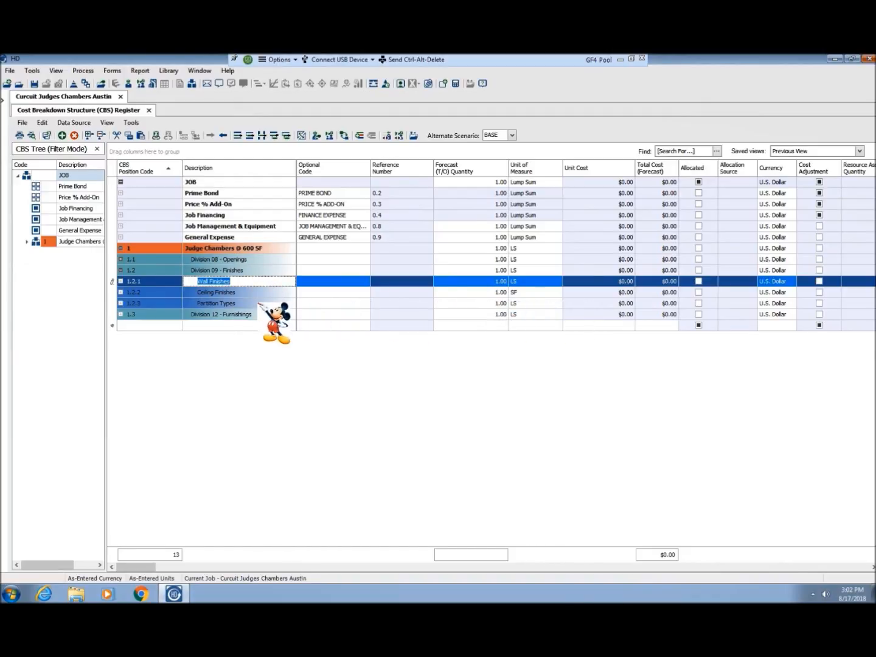
Step: Cut the Partition Types item and paste it back under Division 09 - Finishes
click(258, 303)
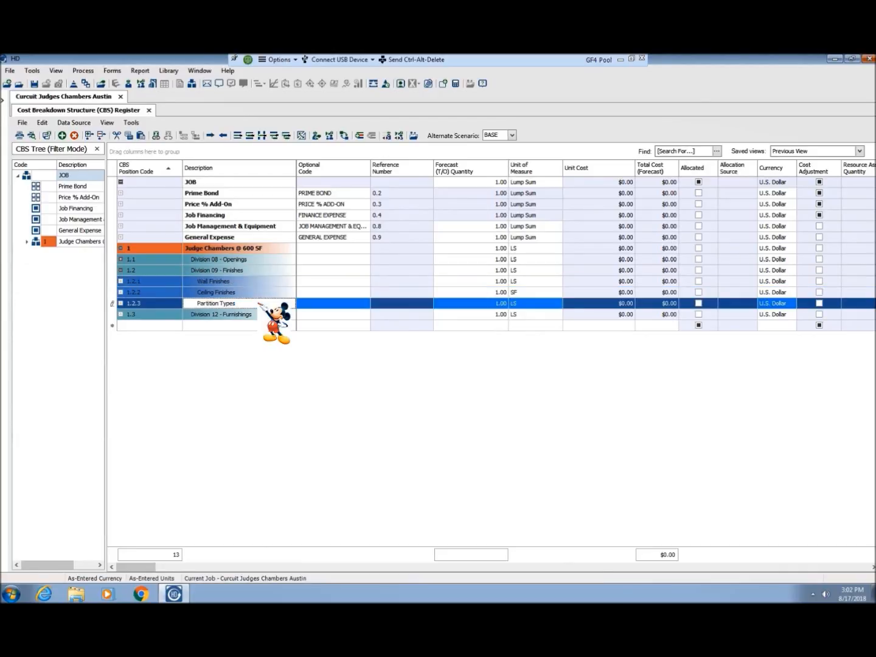
right_click(157, 303)
click(179, 307)
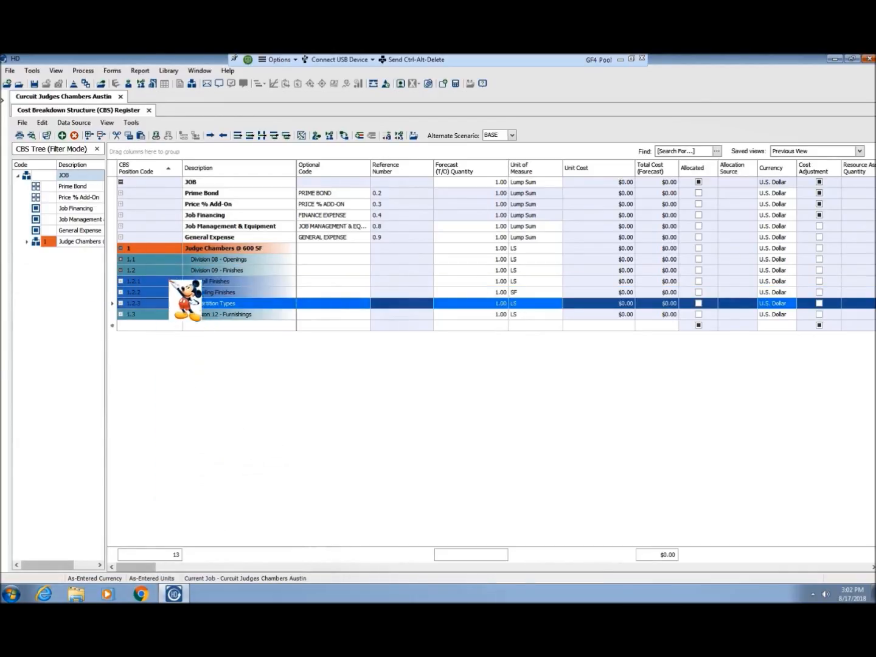
click(171, 270)
right_click(170, 270)
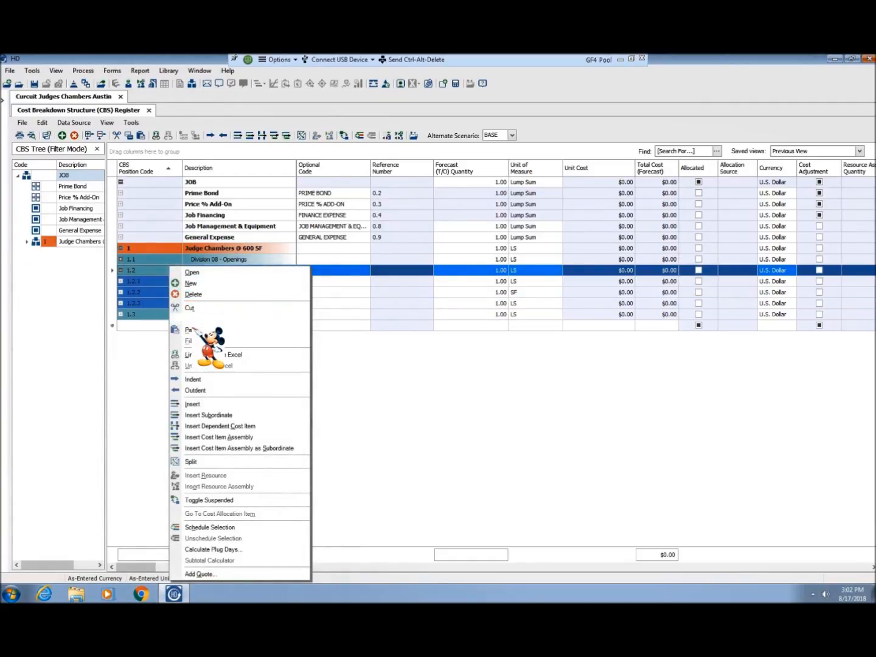
click(373, 395)
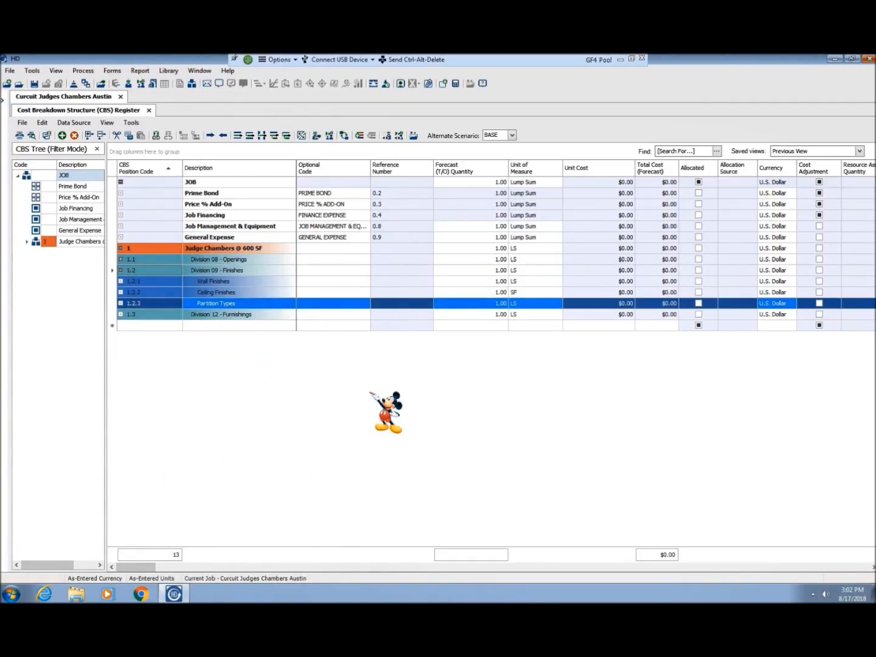
Step: Move Wall Finishes to the end of Division 09 - Finishes by cutting it and pasting it onto the division
click(168, 283)
right_click(167, 284)
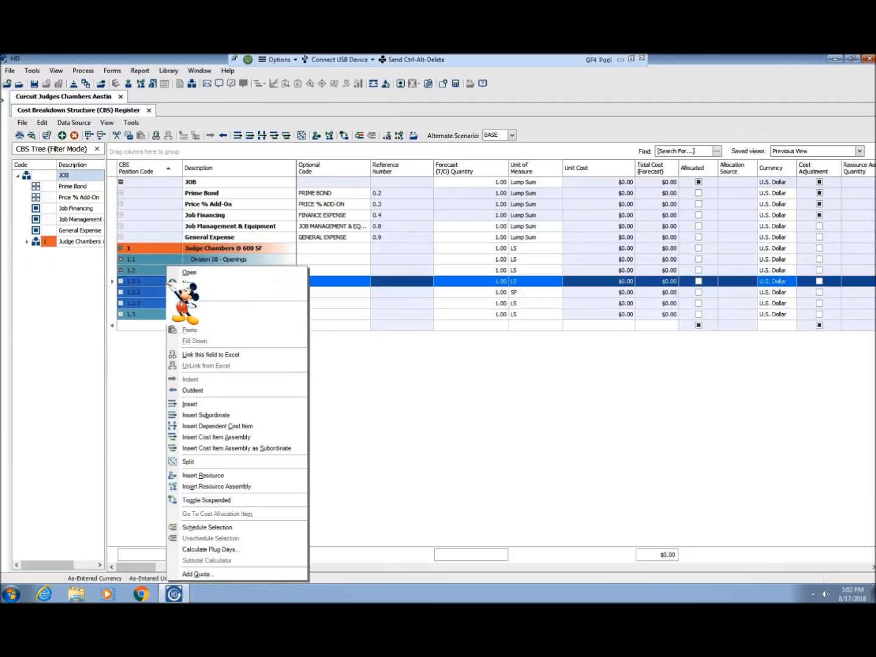
click(177, 308)
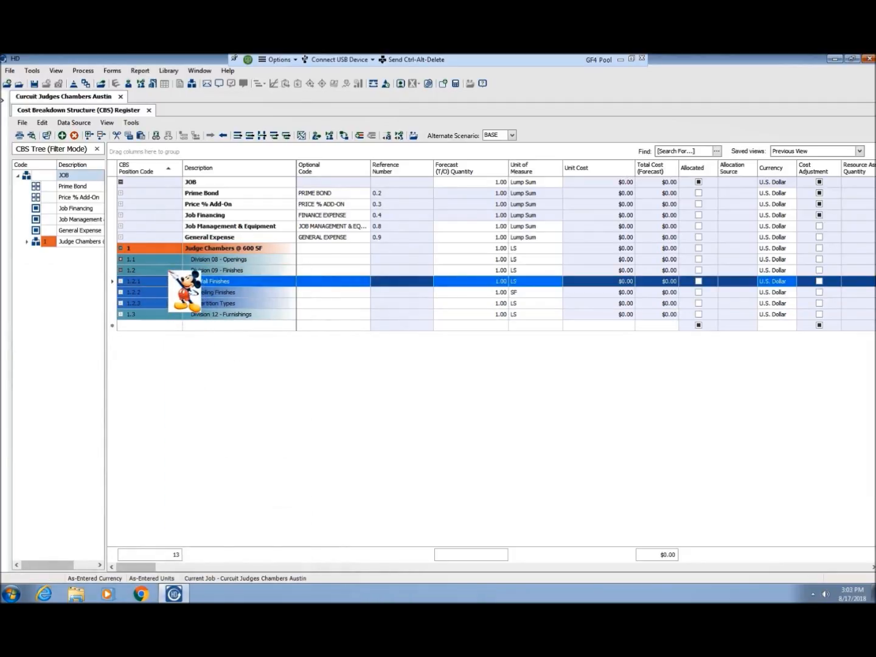
right_click(169, 268)
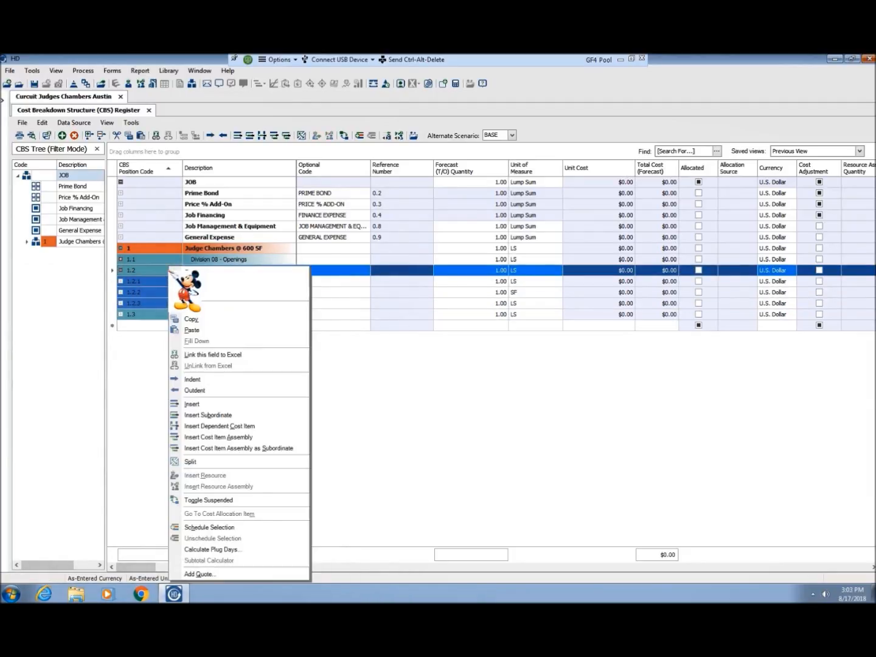
click(186, 329)
Step: Move Ceiling Finishes to the end of Division 09 - Finishes by cutting it and pasting it onto the division
click(170, 282)
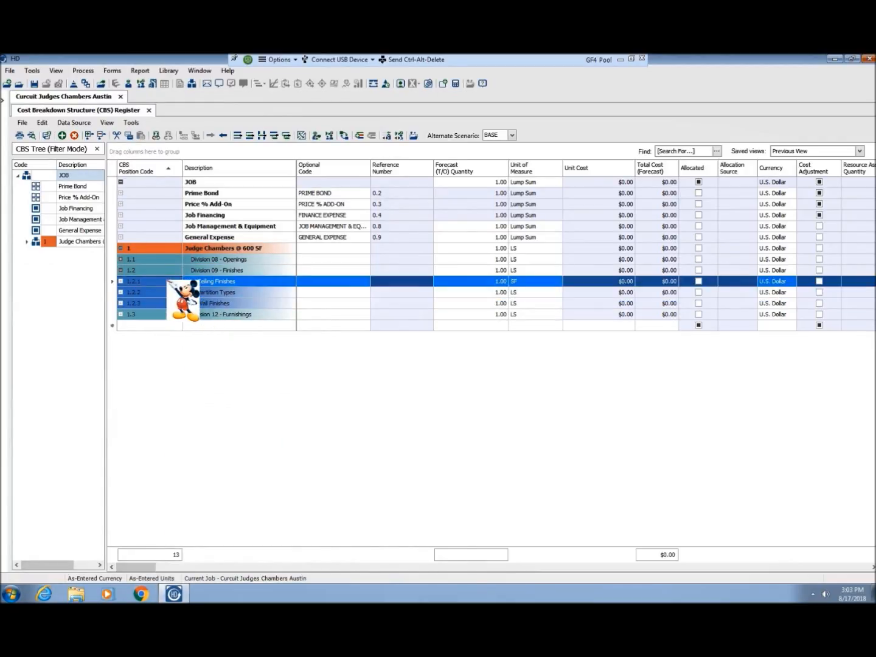
right_click(170, 281)
click(172, 294)
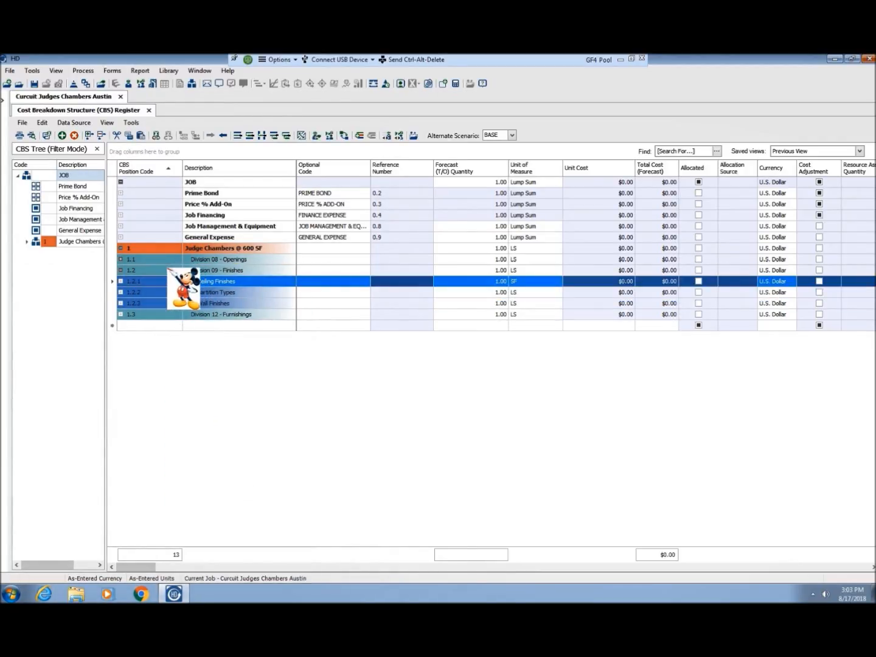
right_click(170, 269)
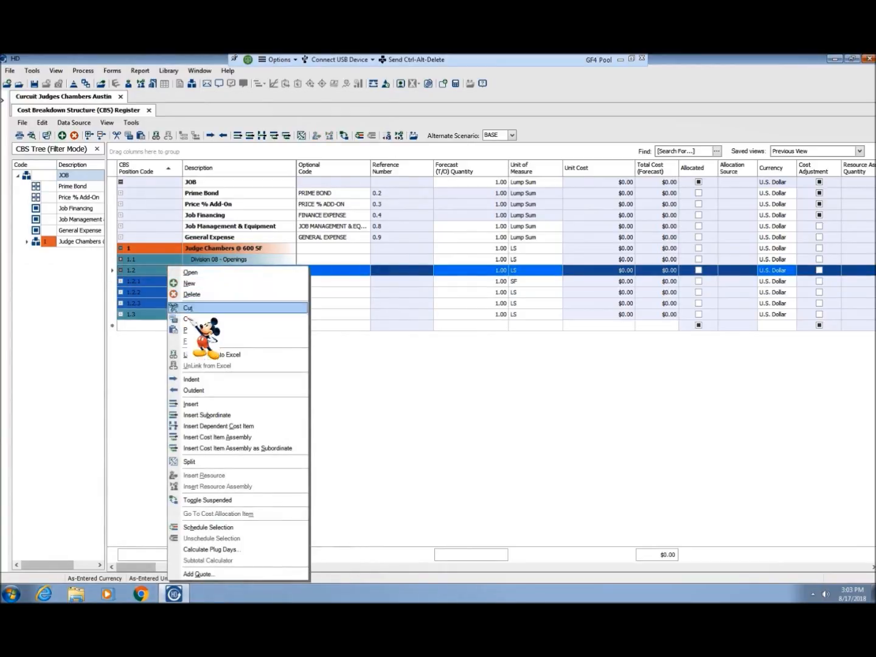
click(189, 330)
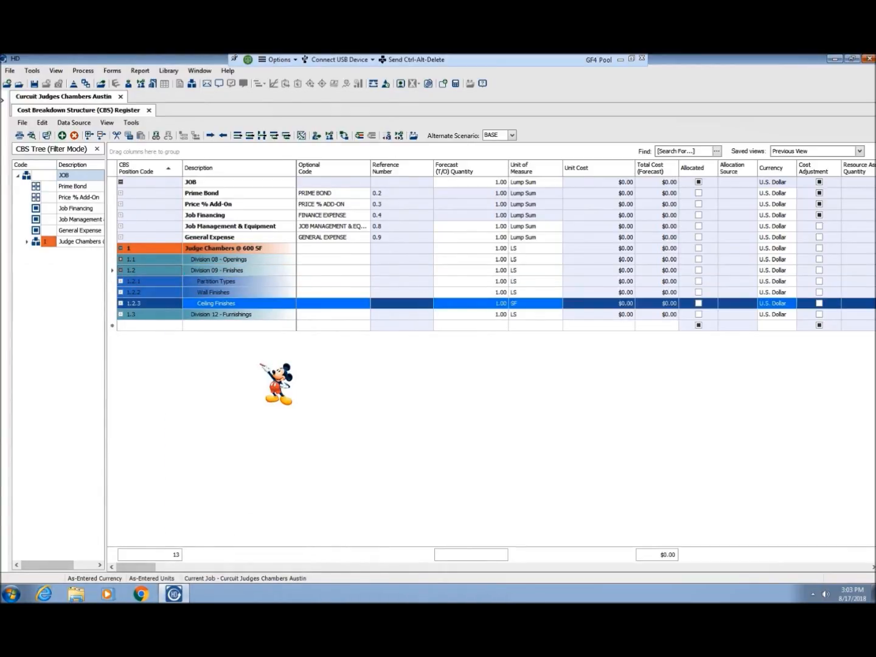
Step: Insert a subordinate item "Floor Finishes" under Division 09 - Finishes and set its unit of measure to SF
right_click(159, 269)
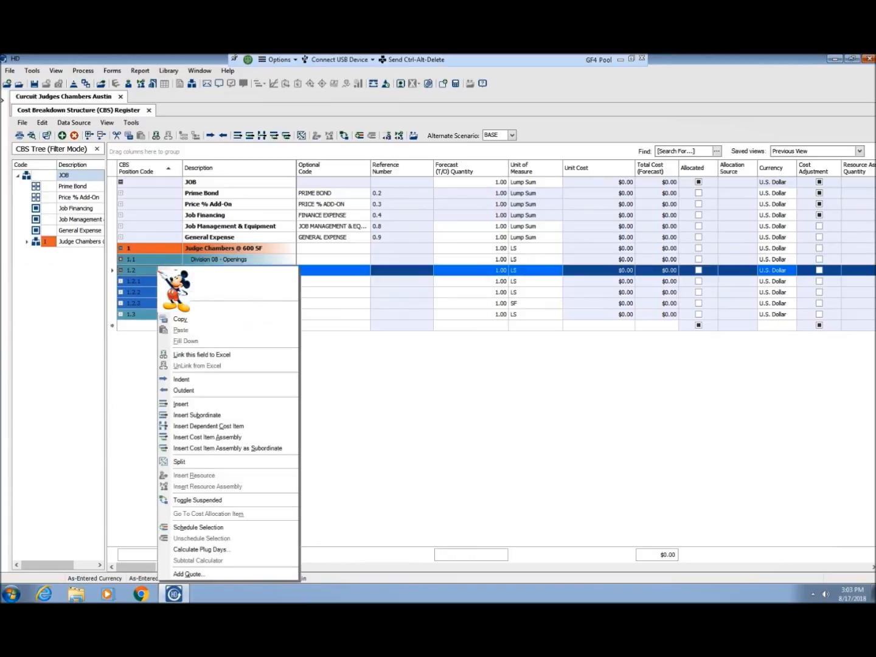
click(197, 415)
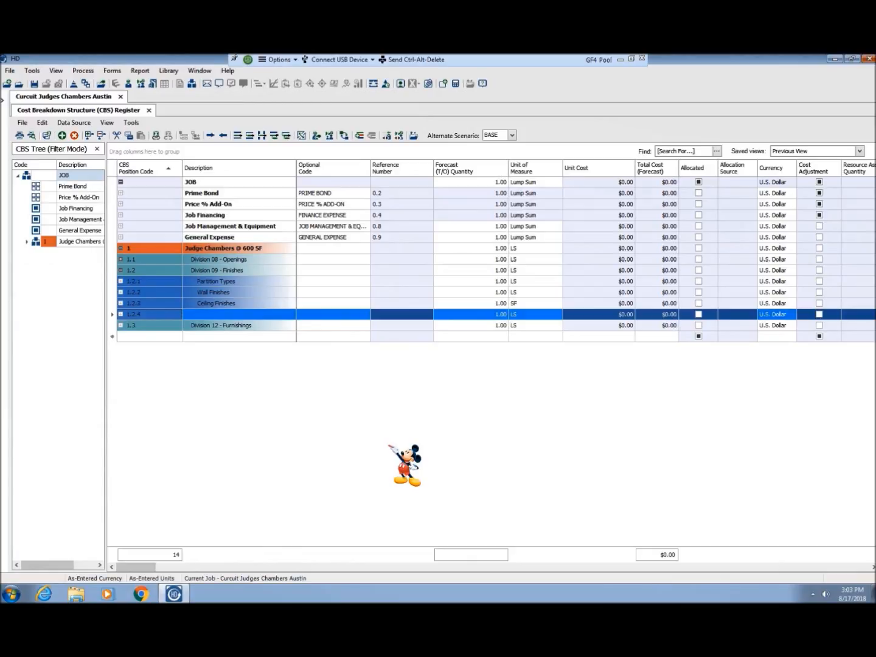
click(235, 314)
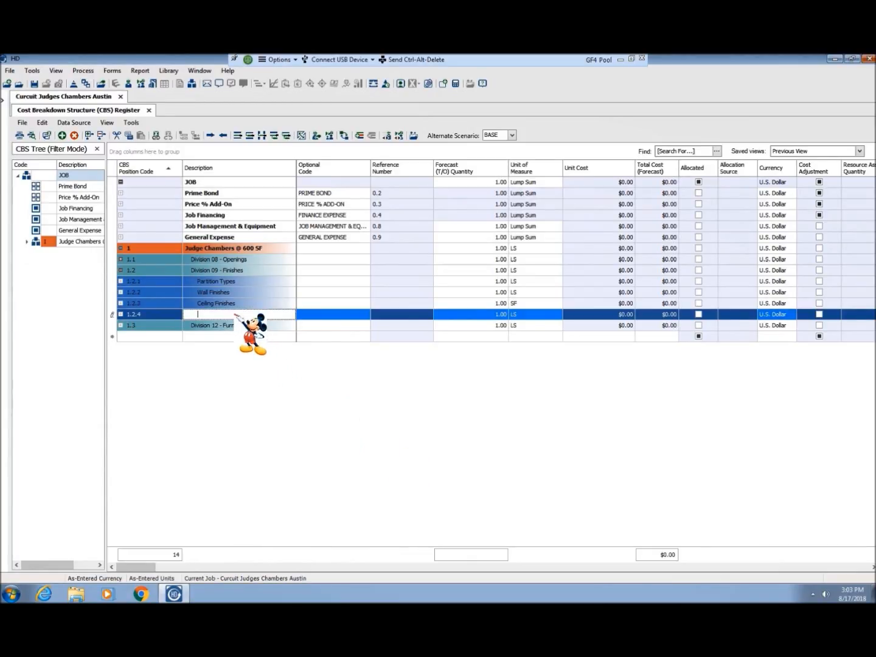
text(Floor Finishes)
key(Tab)
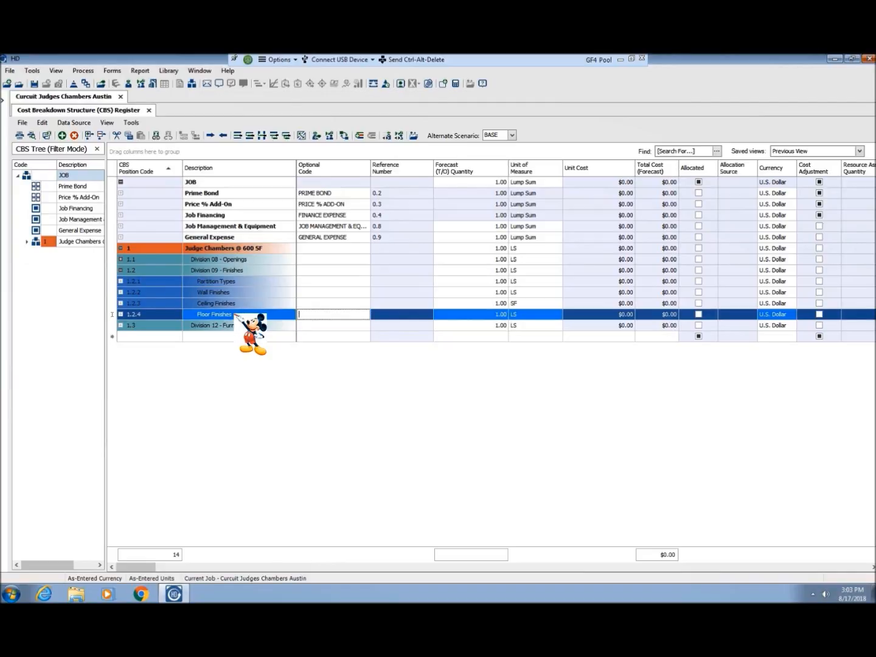
click(527, 314)
scroll(527, 365, down, 5)
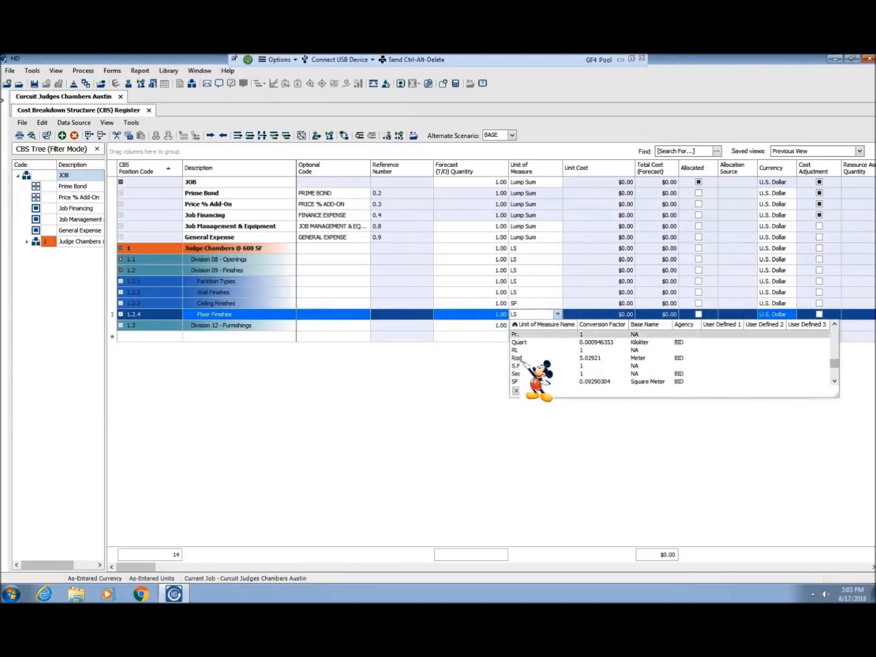
click(519, 381)
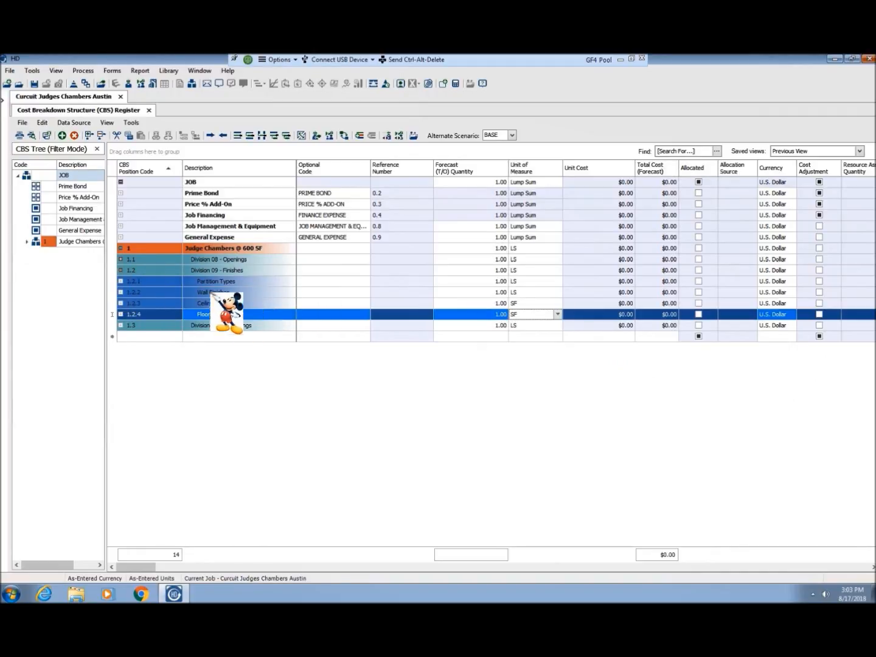
Step: Collapse Division 09 - Finishes and insert a subordinate item "Cabinetry" under Division 12 - Furnishings
click(120, 271)
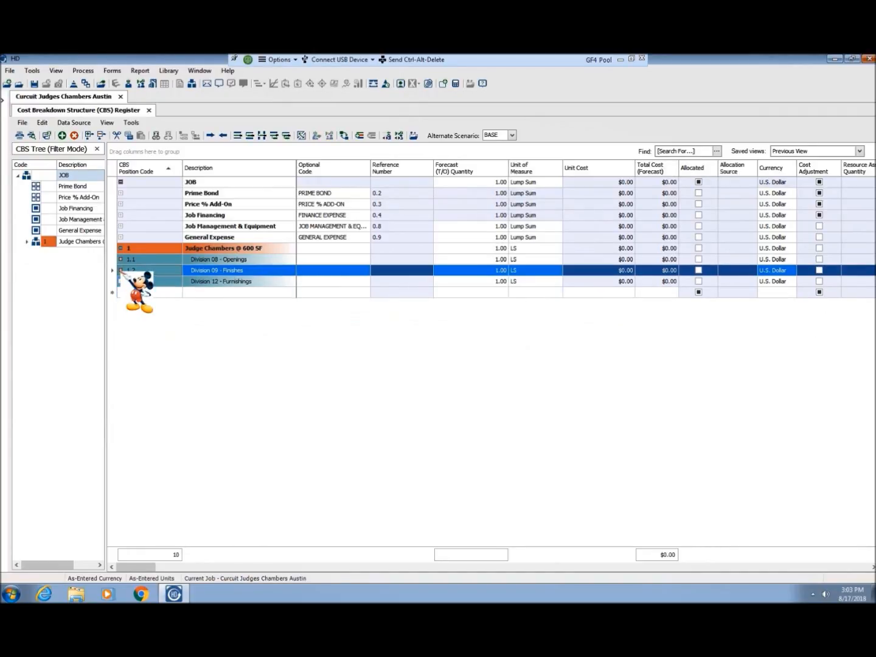
click(121, 281)
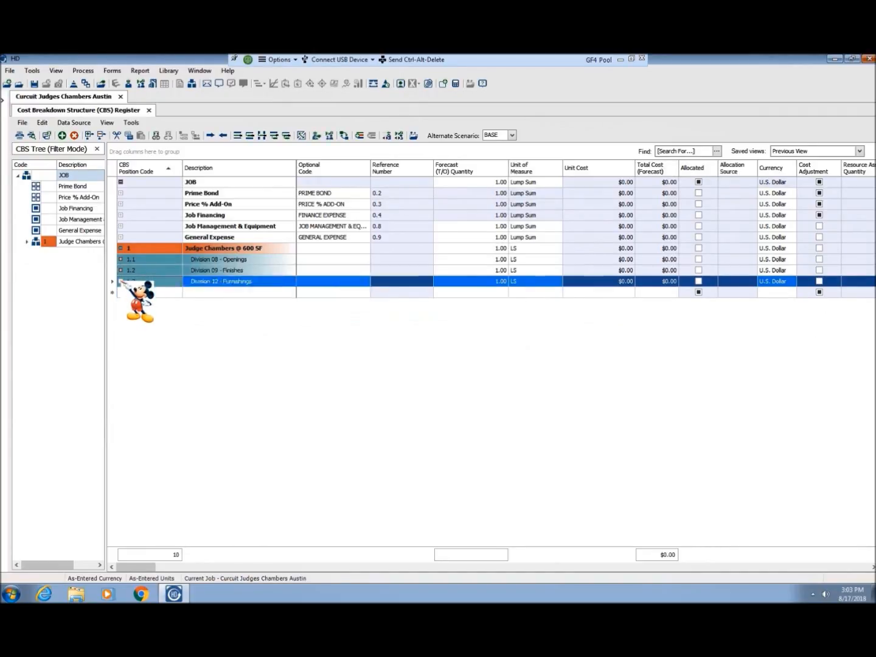
right_click(172, 283)
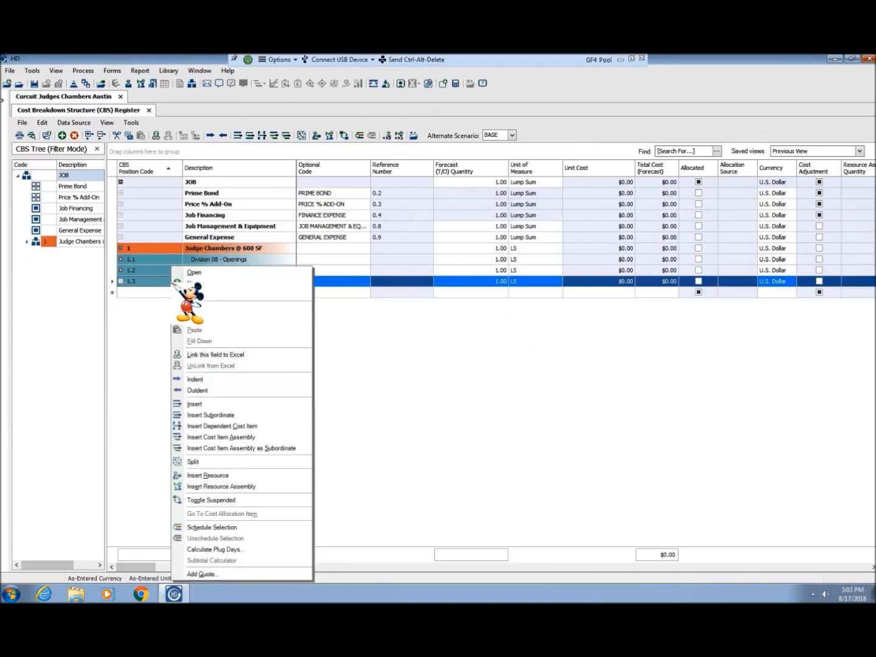
click(214, 414)
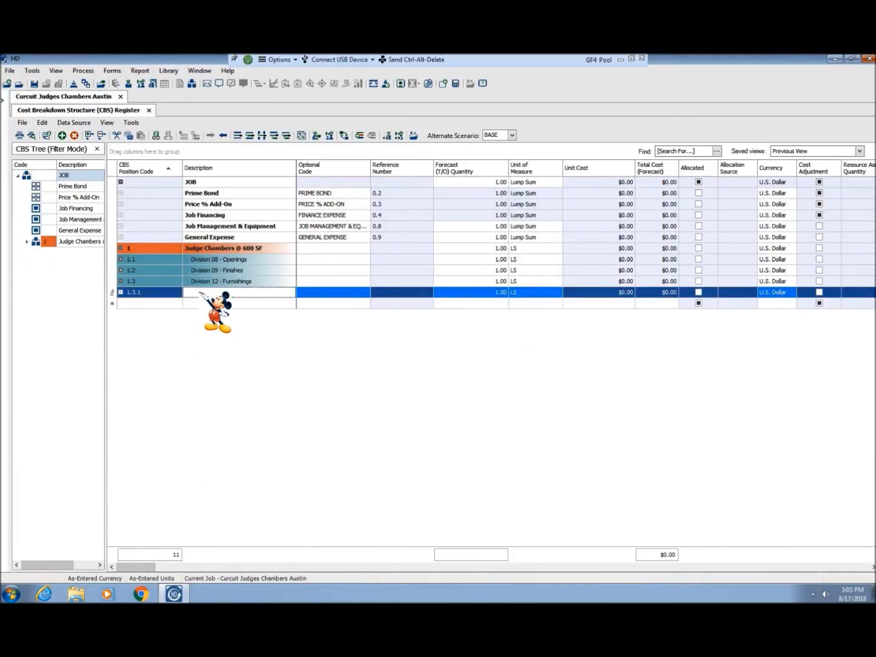
text(Cabinetry)
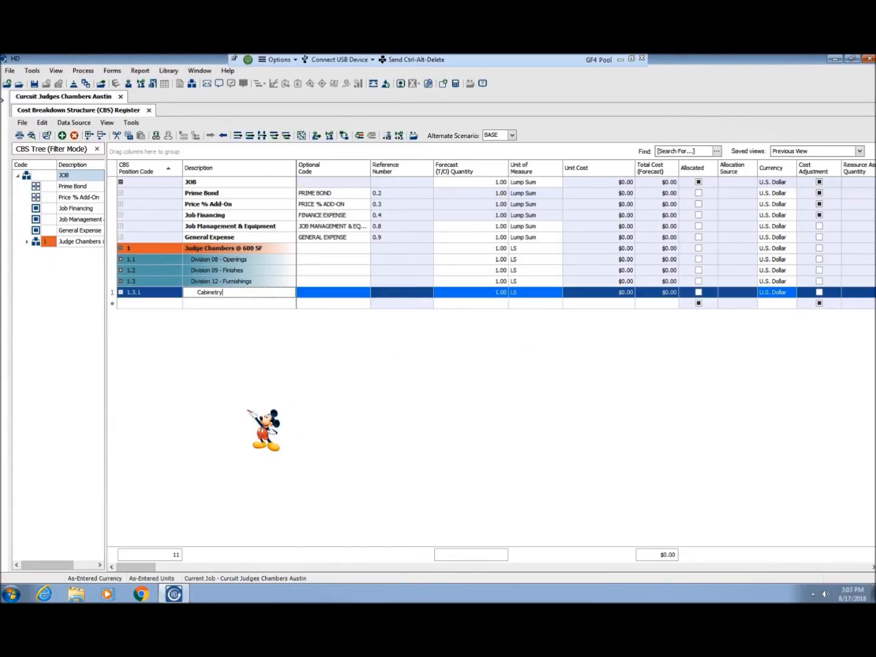
key(Tab)
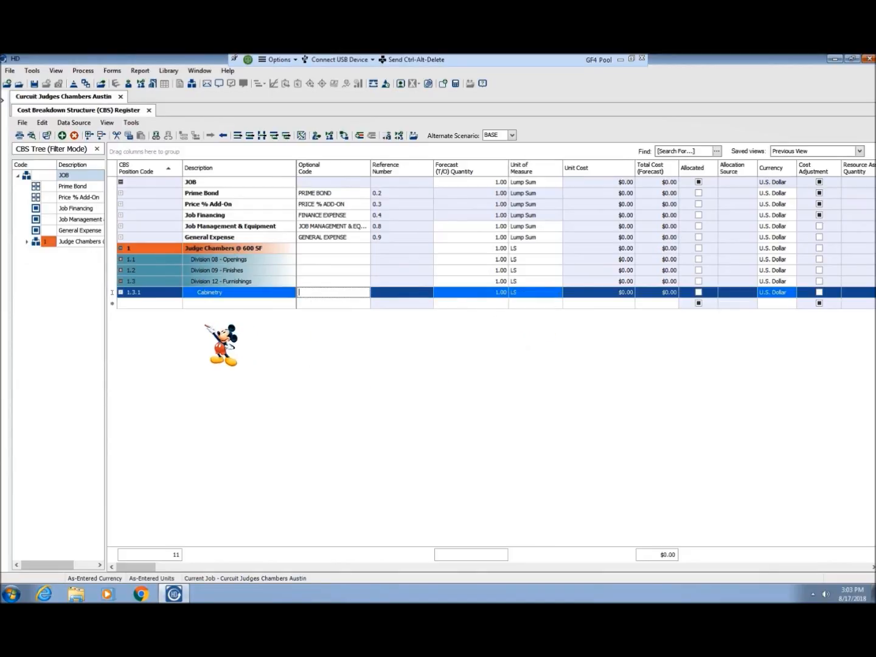
click(121, 281)
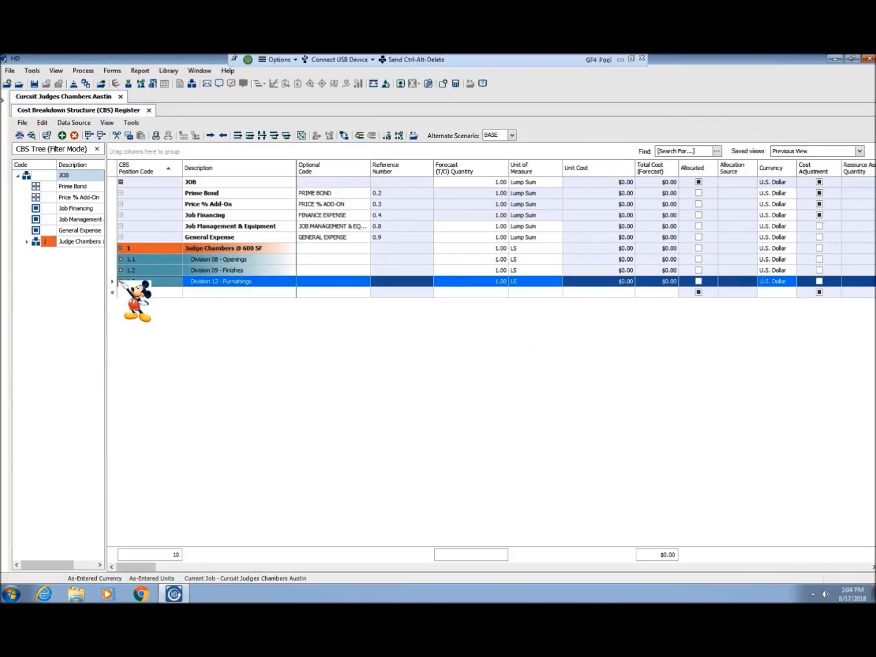
click(121, 281)
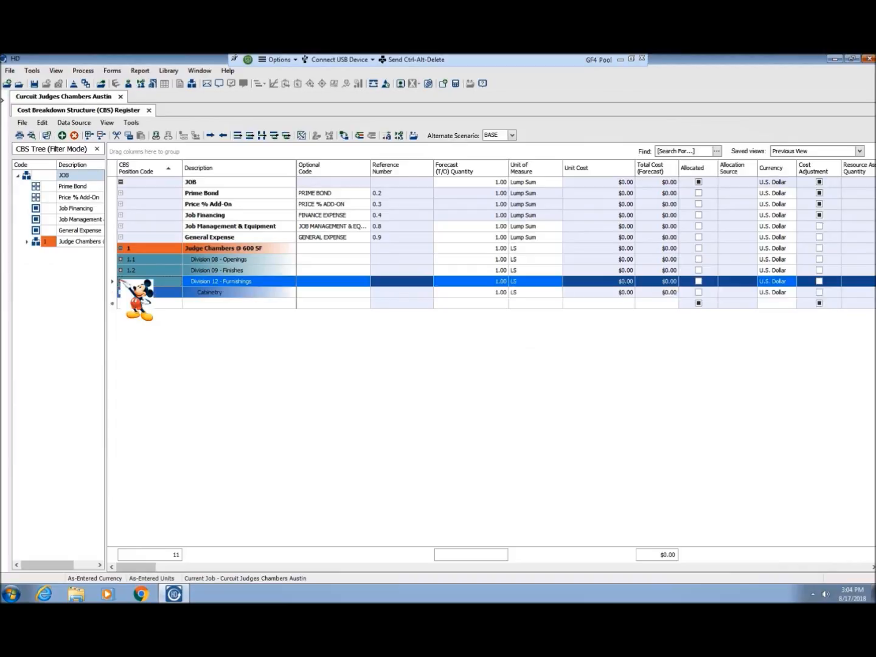
Step: Insert a subordinate item "Cabinets" under Cabinetry and set its unit of measure to LF
right_click(154, 293)
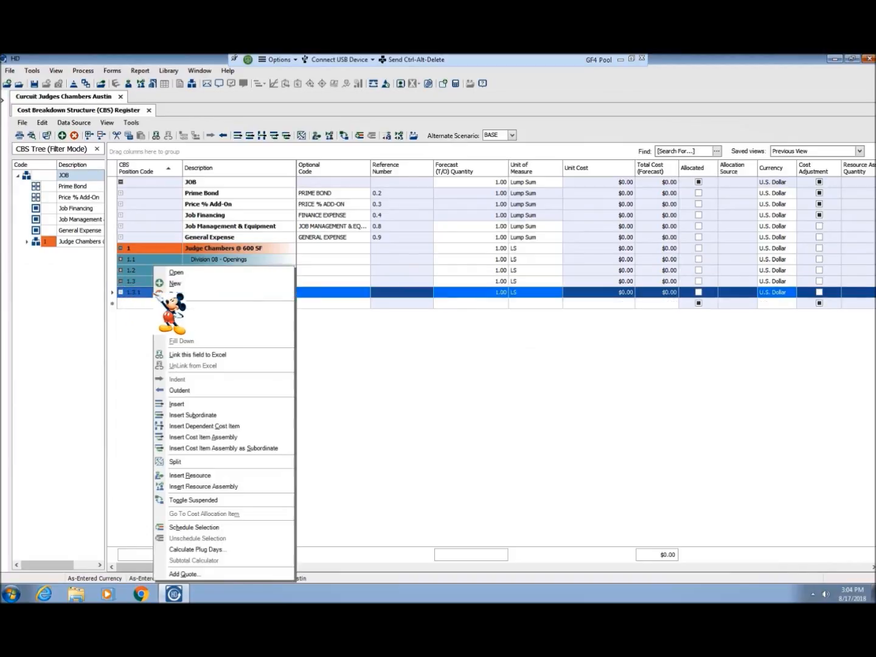
click(186, 415)
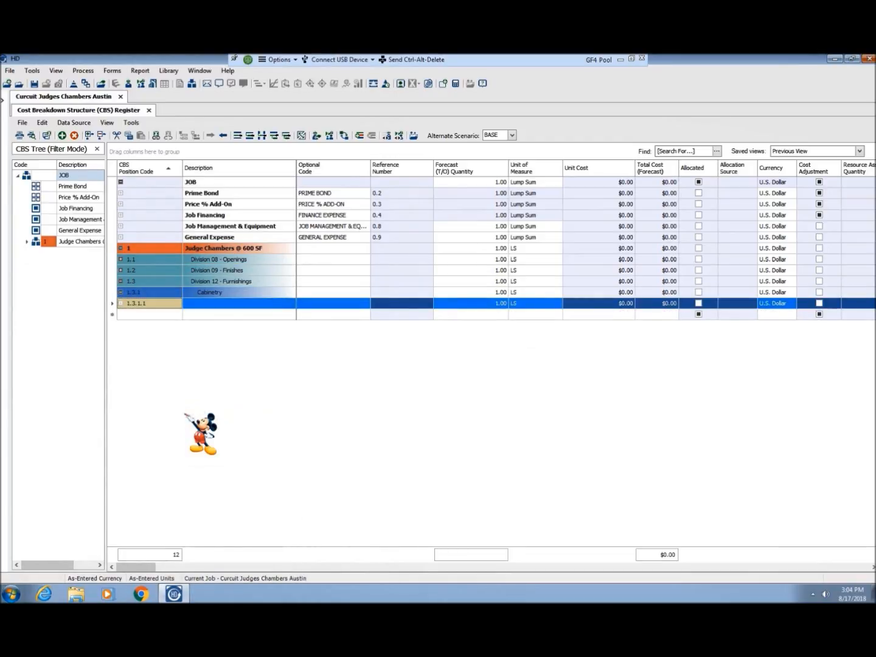
click(207, 306)
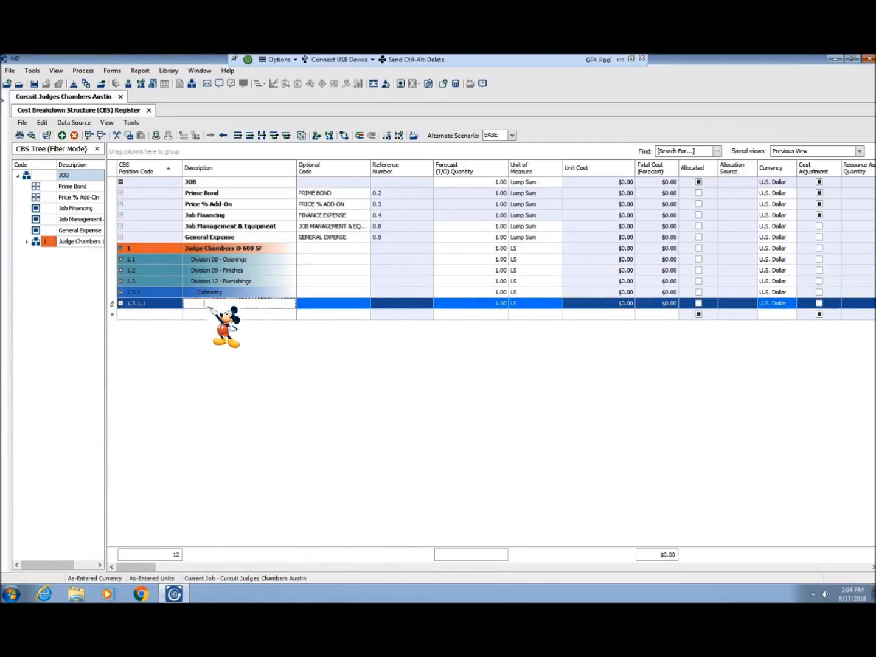
text(abinets)
click(494, 304)
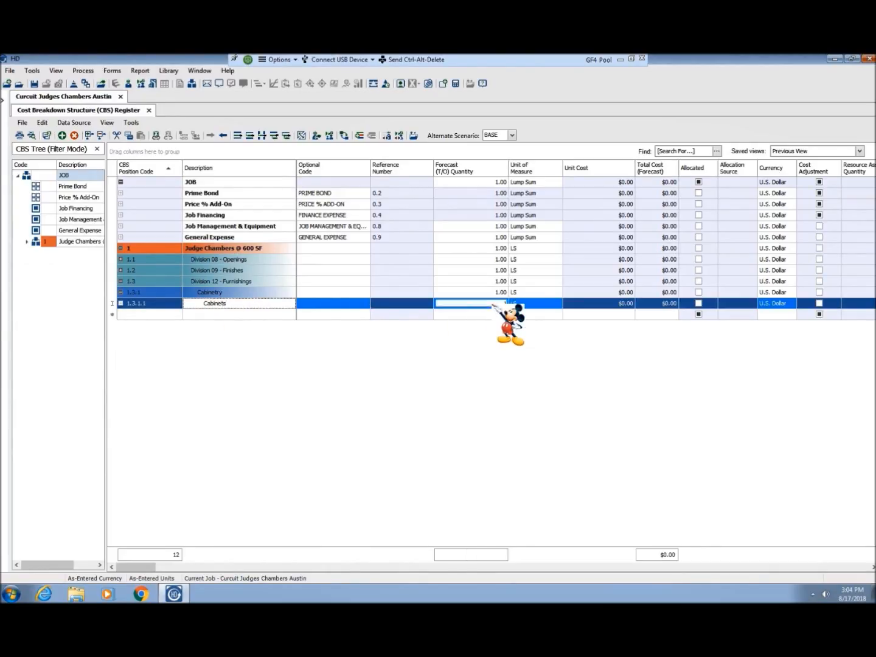
click(527, 303)
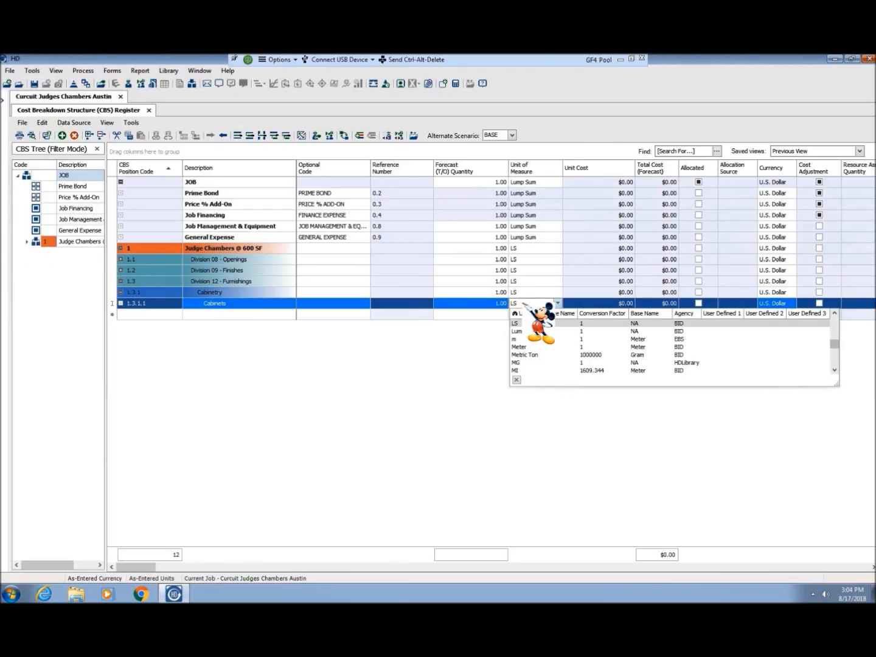
scroll(528, 321, up, 2)
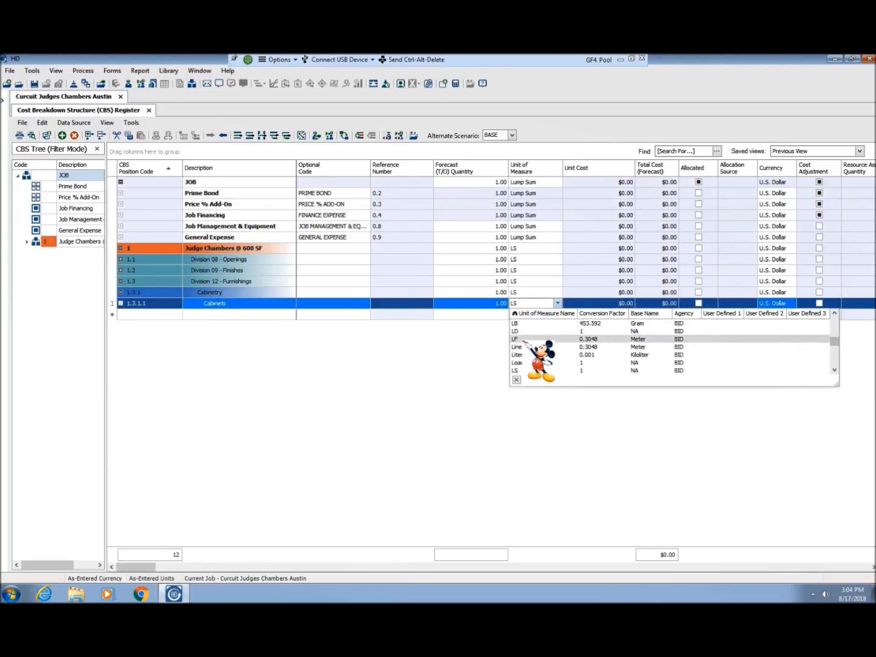
click(525, 340)
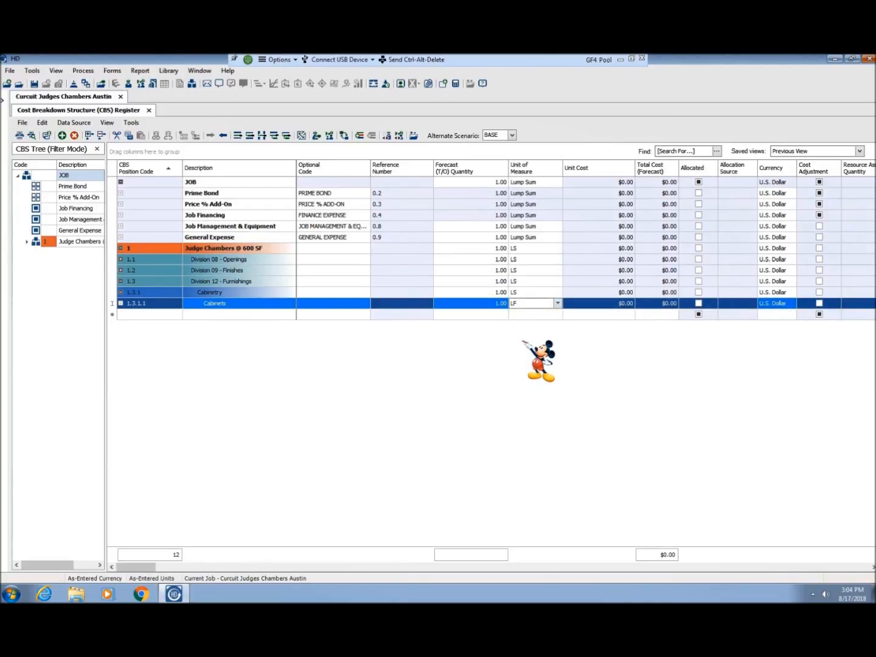
key(Tab)
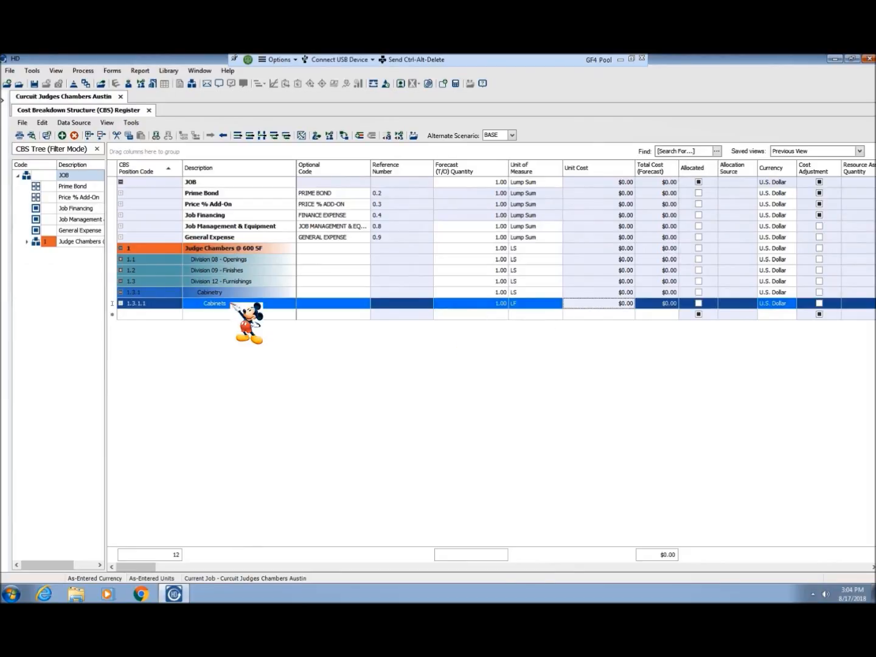
Step: Insert a subordinate item "Counters" under Cabinetry and set its unit of measure to LF
click(164, 293)
right_click(163, 293)
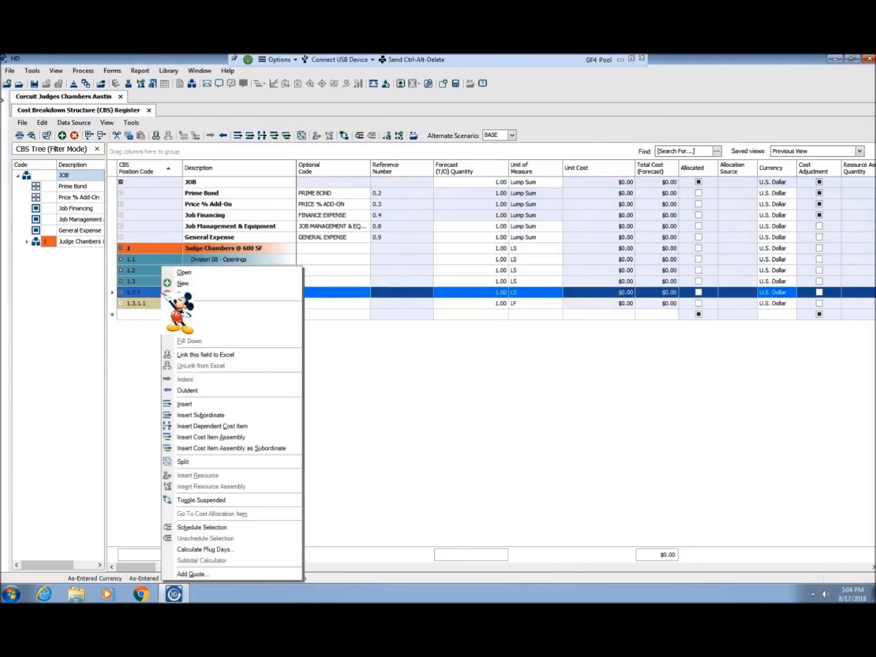
click(196, 413)
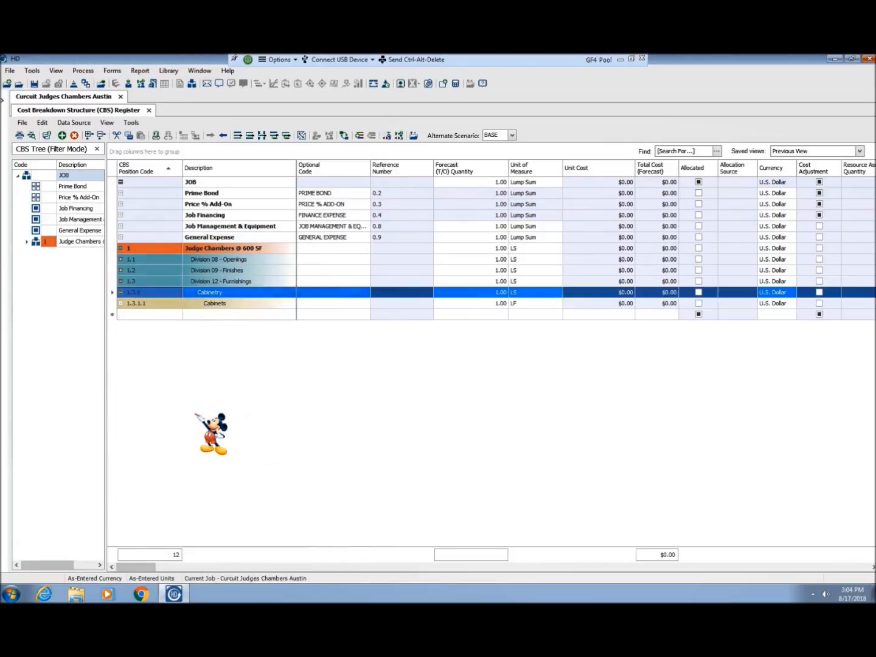
click(207, 314)
text(Countert)
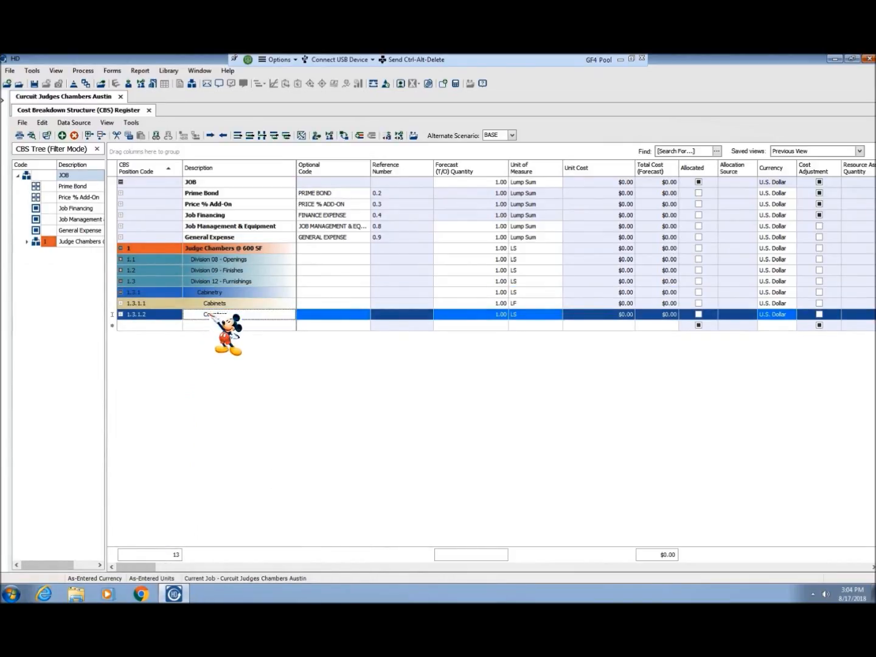
key(Tab)
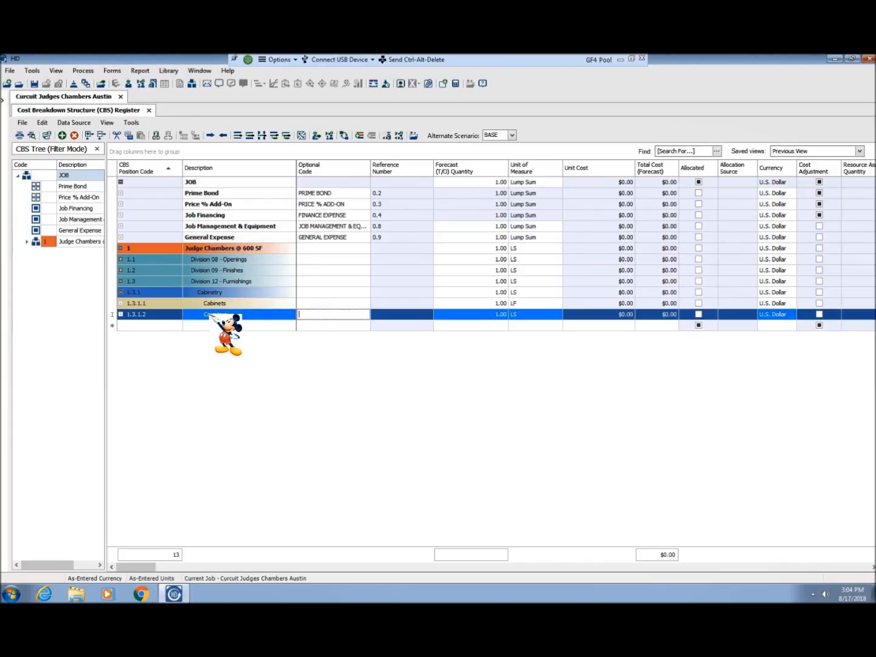
click(516, 315)
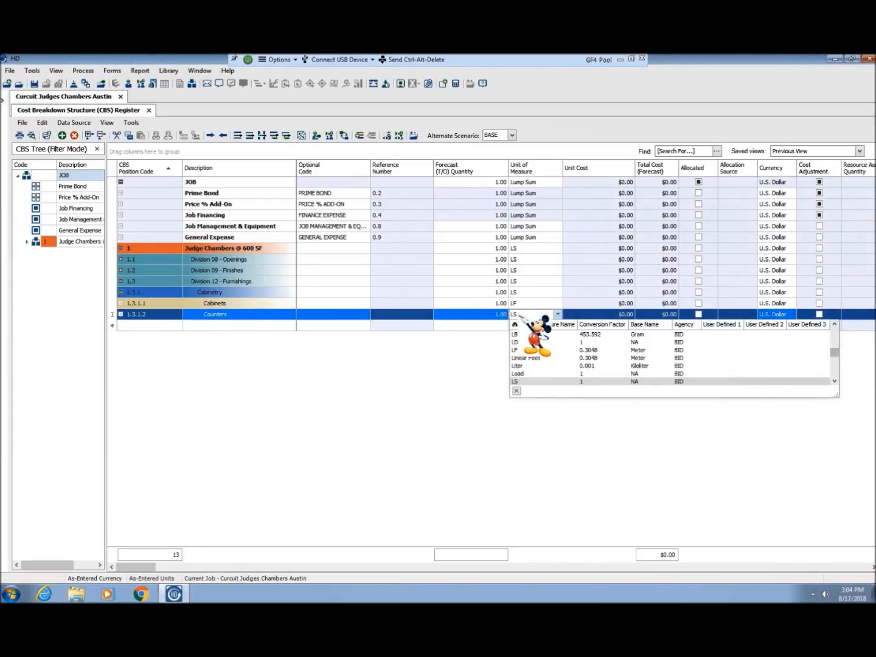
text(LF)
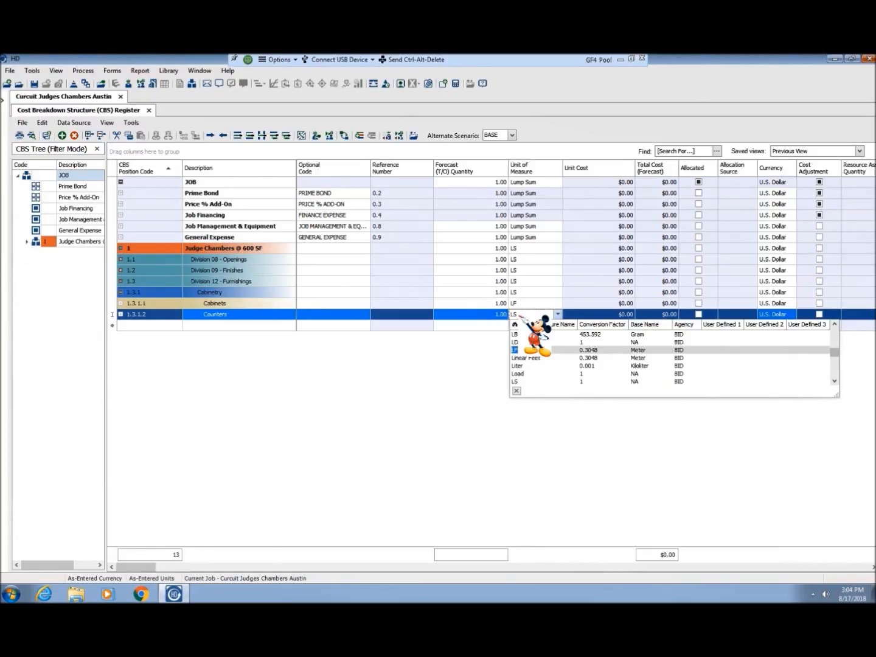
key(Return)
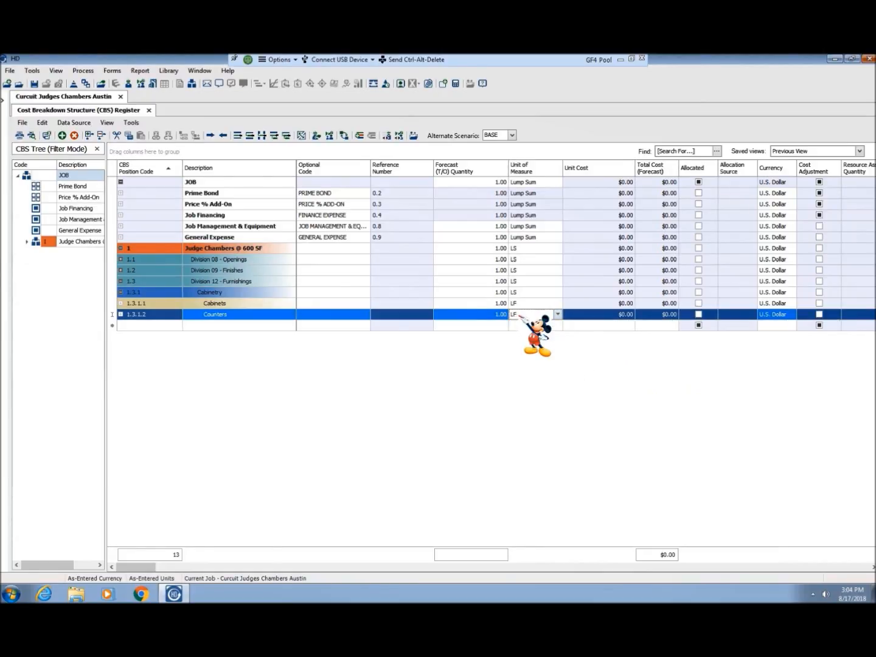
Step: Insert a subordinate item "Bookcases" under Cabinetry and set its unit of measure to LF
click(160, 293)
right_click(157, 293)
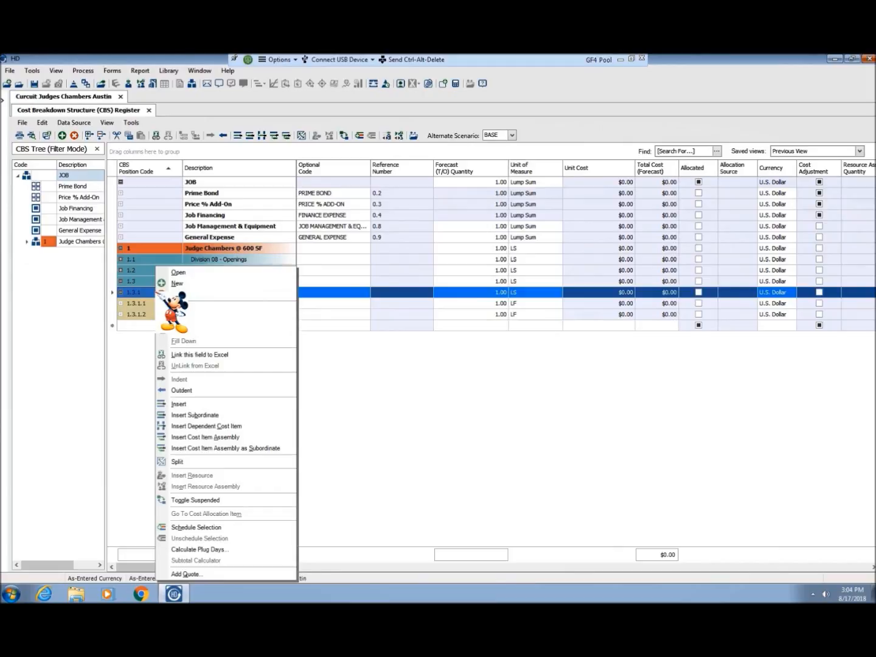
click(194, 418)
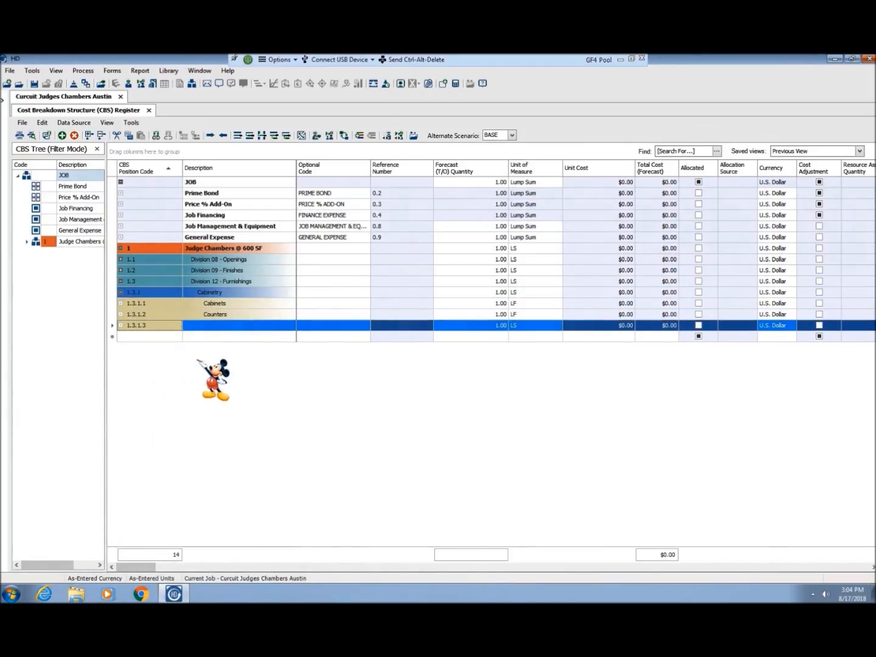
click(196, 326)
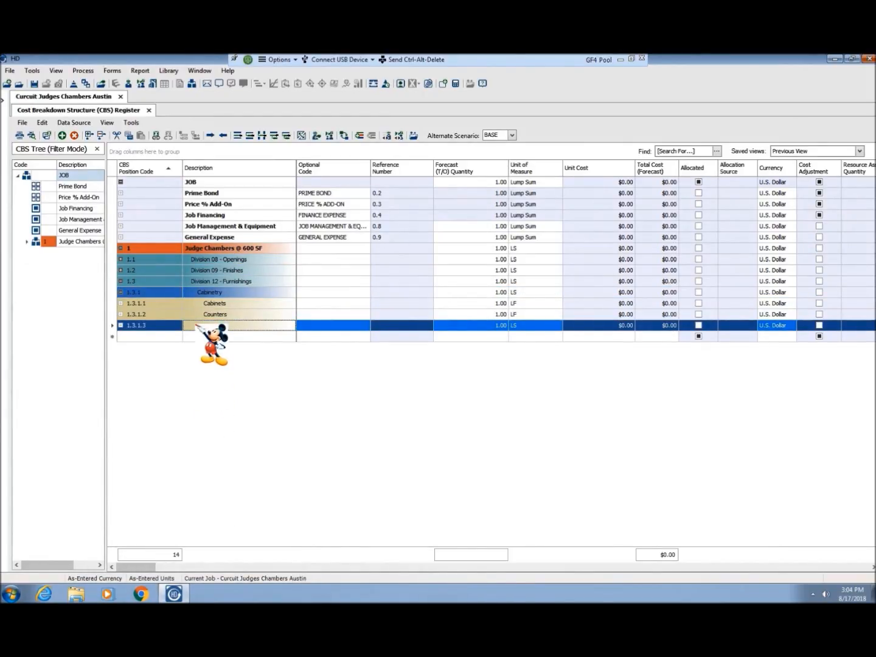
double_click(196, 326)
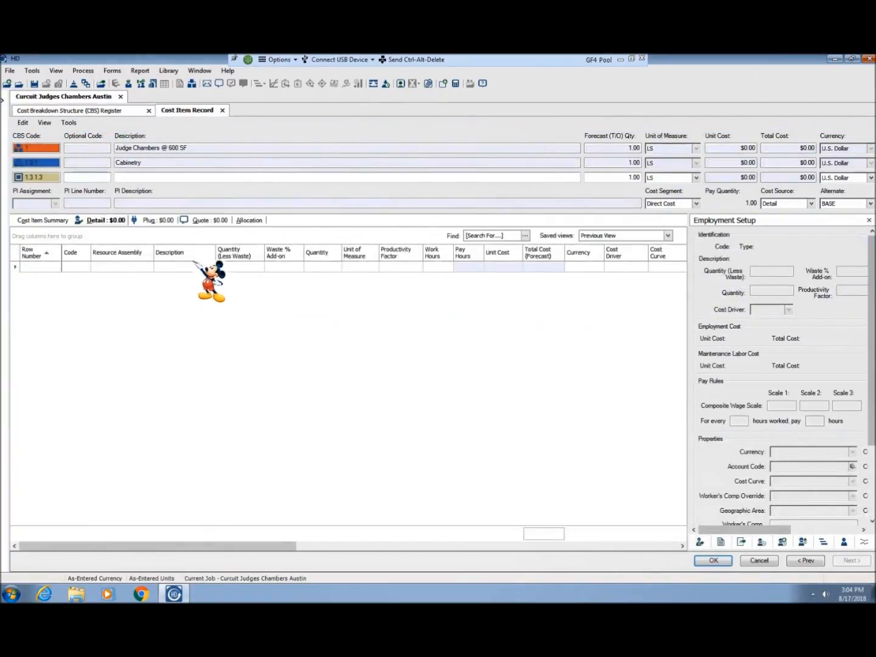
text(Bookcases)
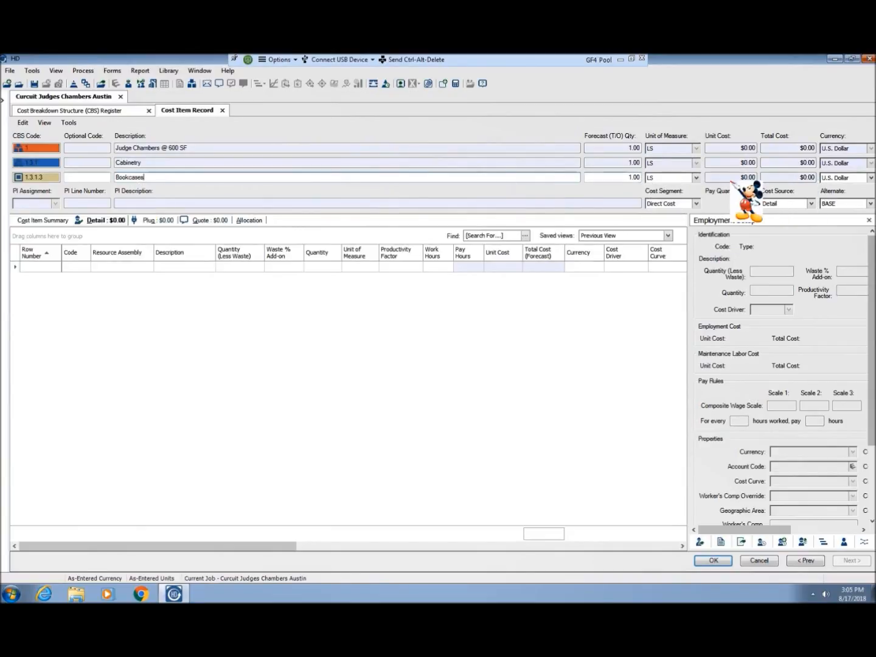
click(695, 177)
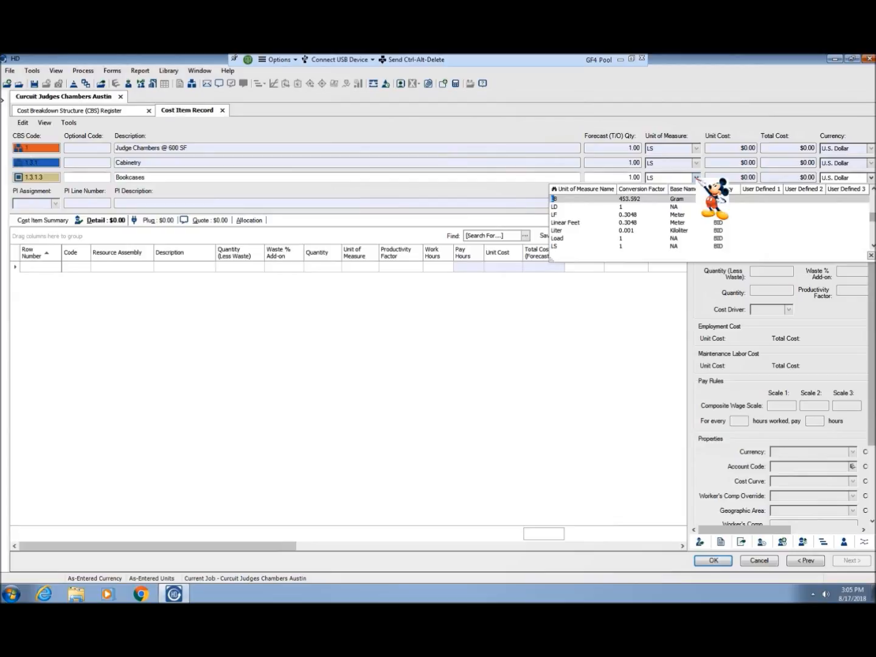
click(600, 213)
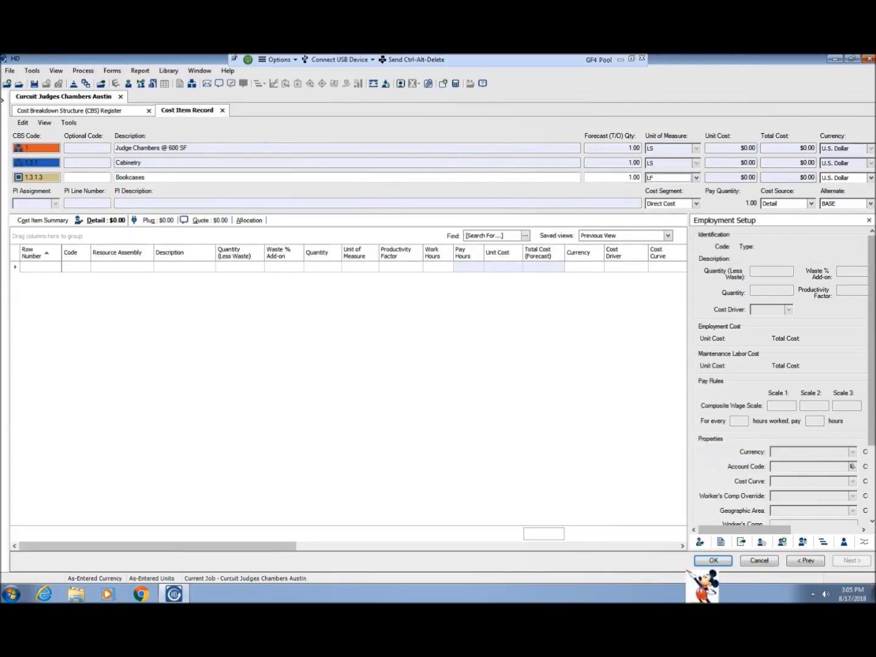
click(713, 561)
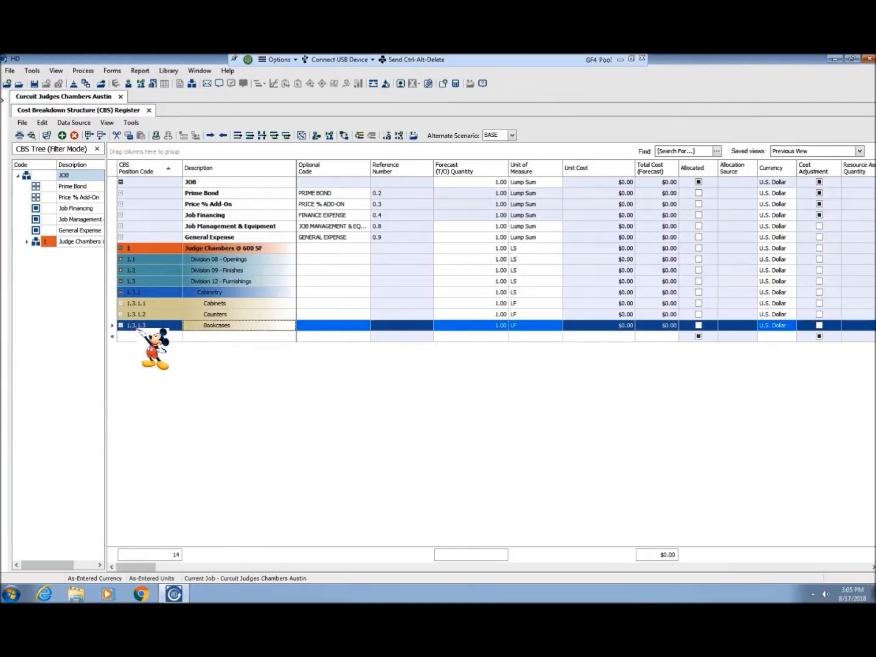
Step: Collapse Cabinetry and Division 12 - Furnishings, and expand Division 09 - Finishes
click(121, 292)
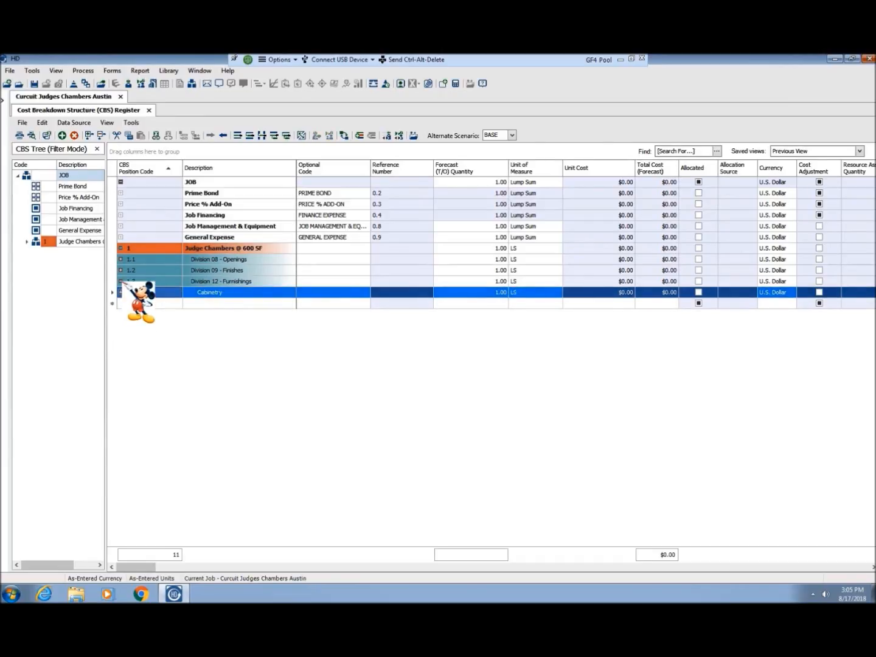
click(121, 281)
click(122, 270)
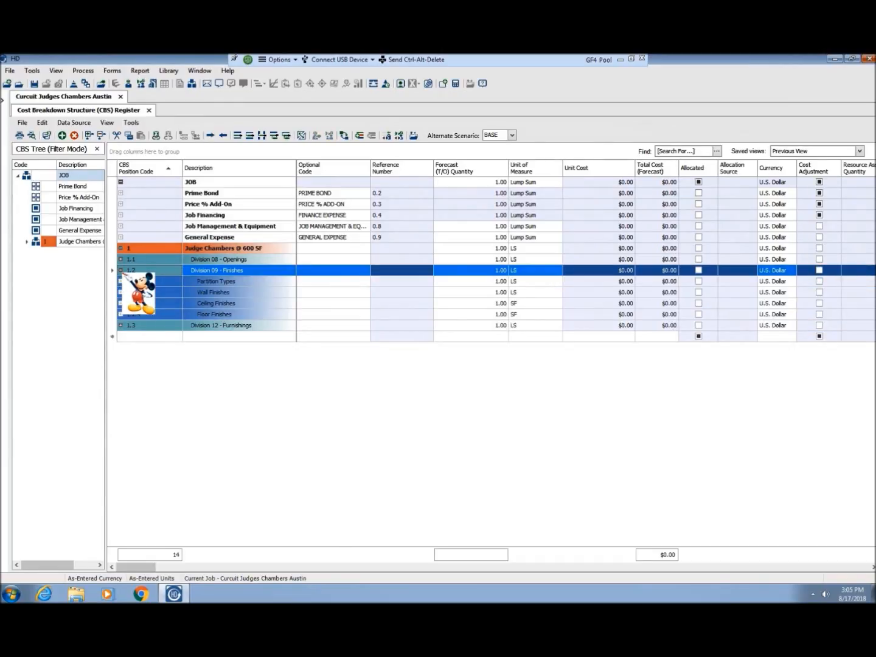
Step: Insert three blank subordinate items under Floor Finishes
click(125, 314)
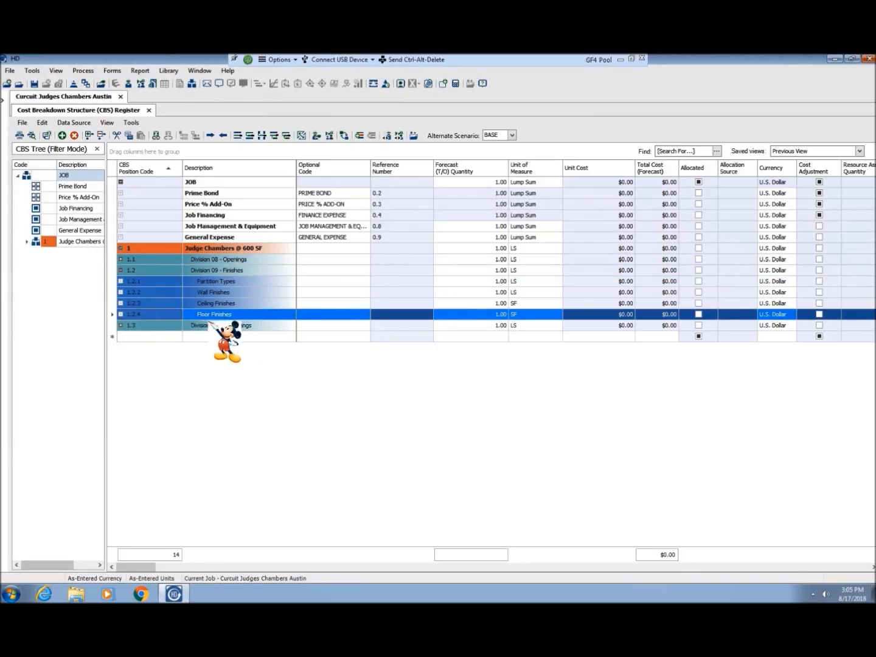
right_click(161, 317)
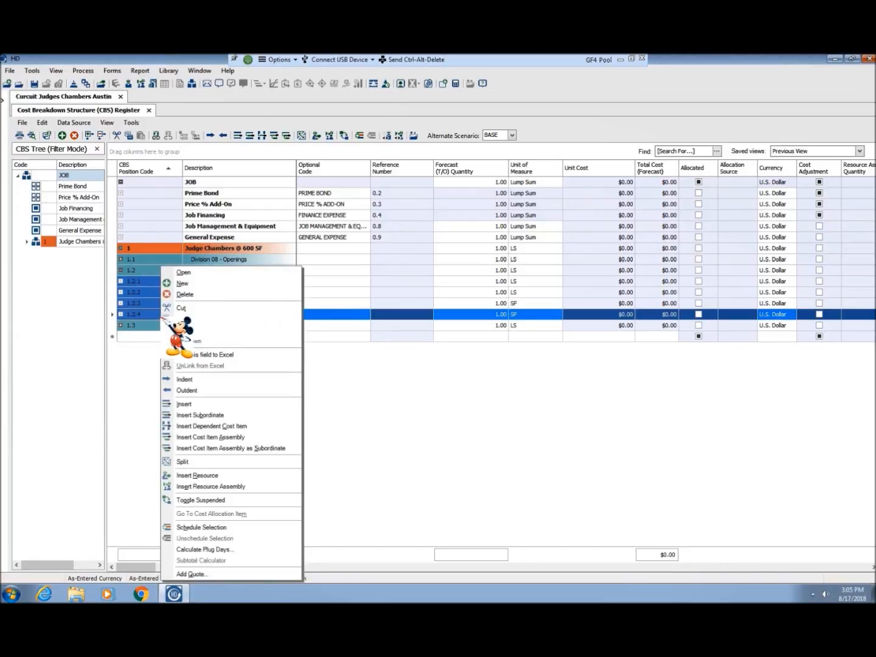
click(215, 415)
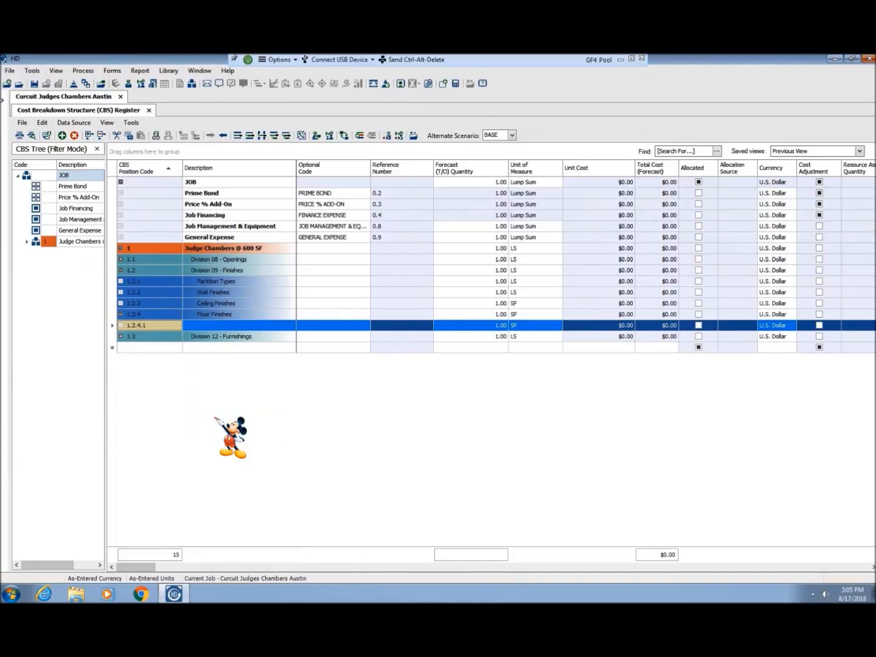
right_click(171, 315)
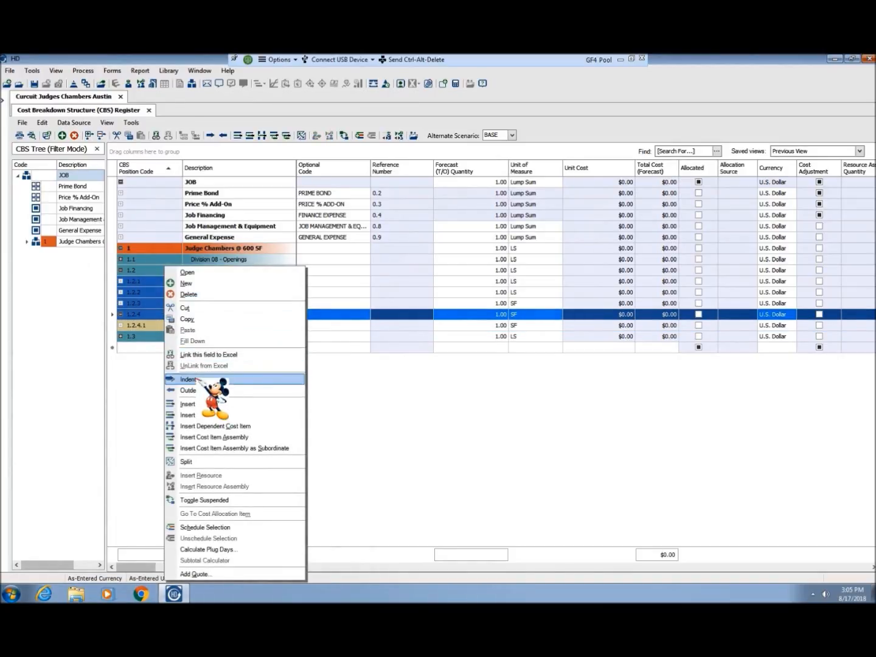
click(194, 415)
right_click(171, 315)
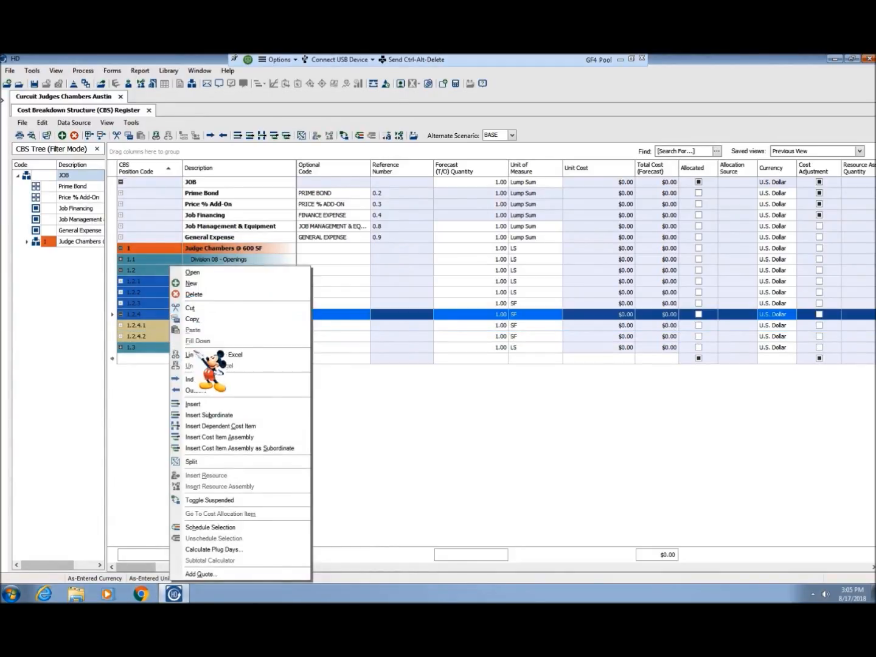
click(211, 415)
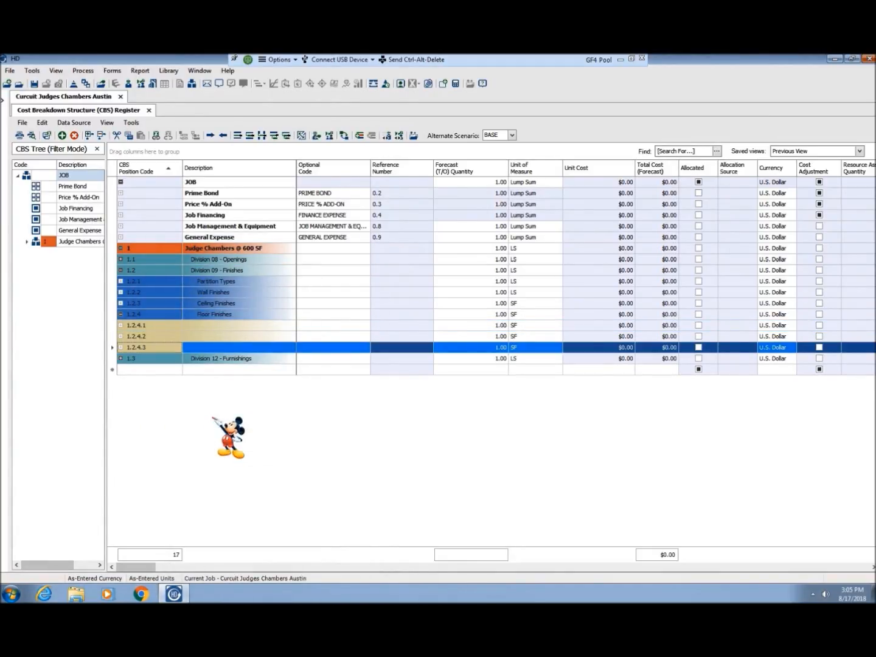
Step: Name the first two Floor Finishes subordinates "Carpet Broadloom" and "Carpet Tiles"
click(205, 326)
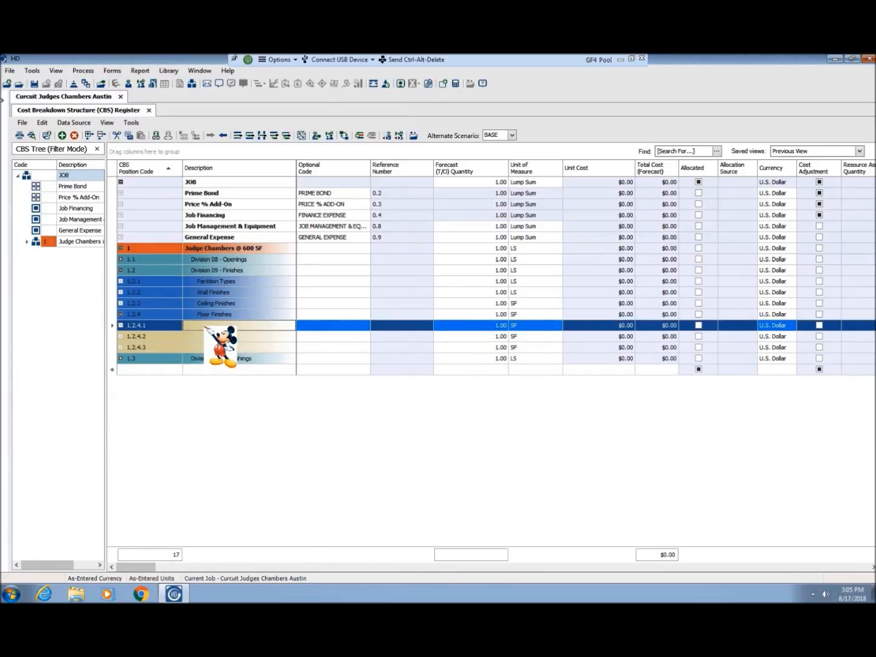
click(206, 325)
text(Carpet Broadloom)
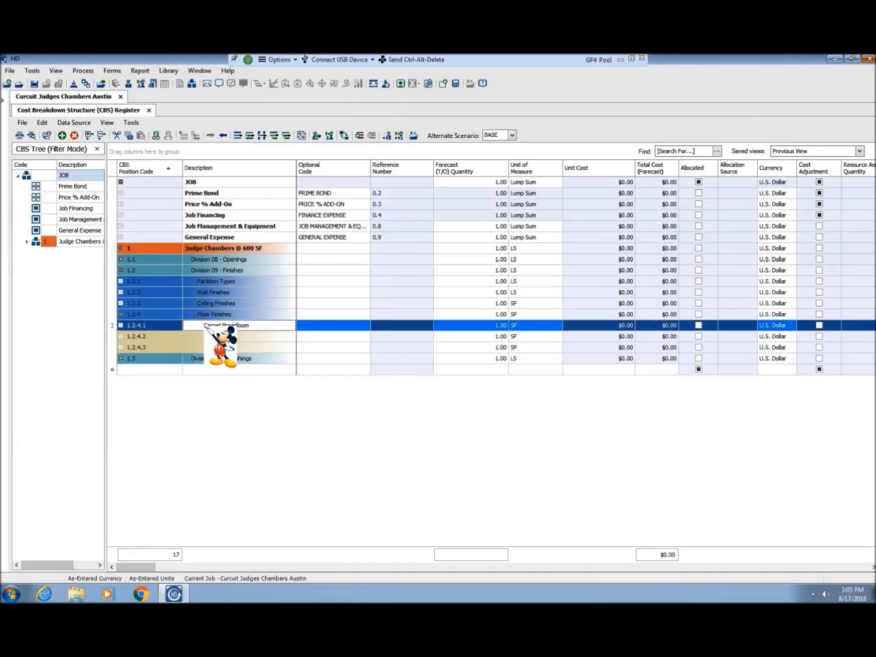
key(Tab)
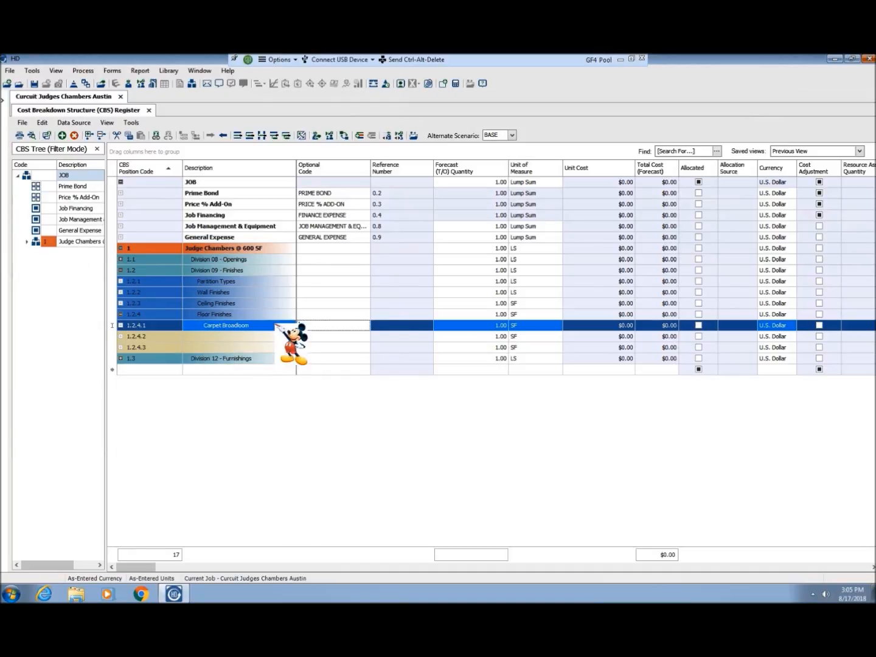
click(230, 339)
text(Carpet )
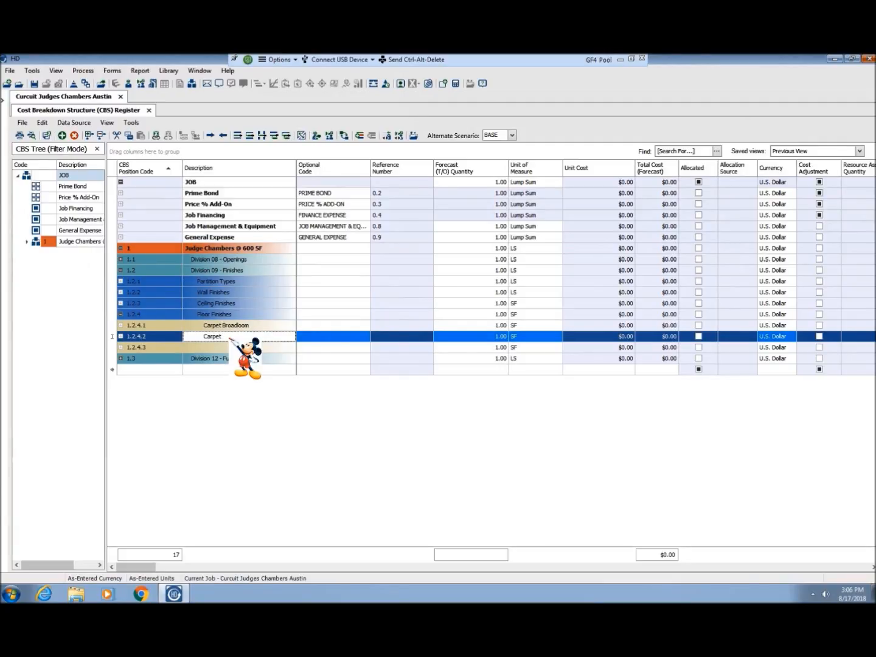
text(Tiles)
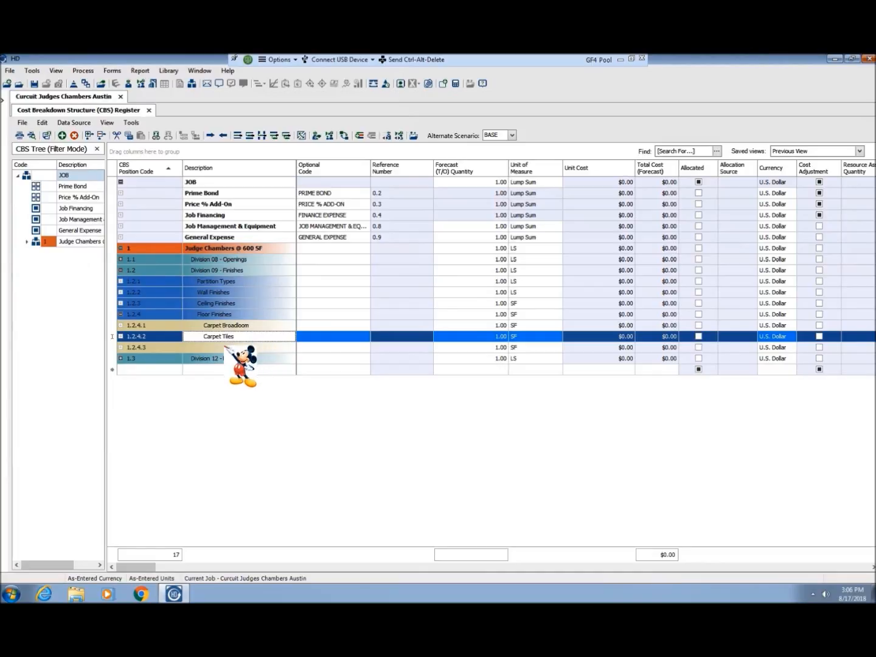
Step: Name the third Floor Finishes subordinate "Painted Wood Base" and set its unit of measure to LF
click(227, 347)
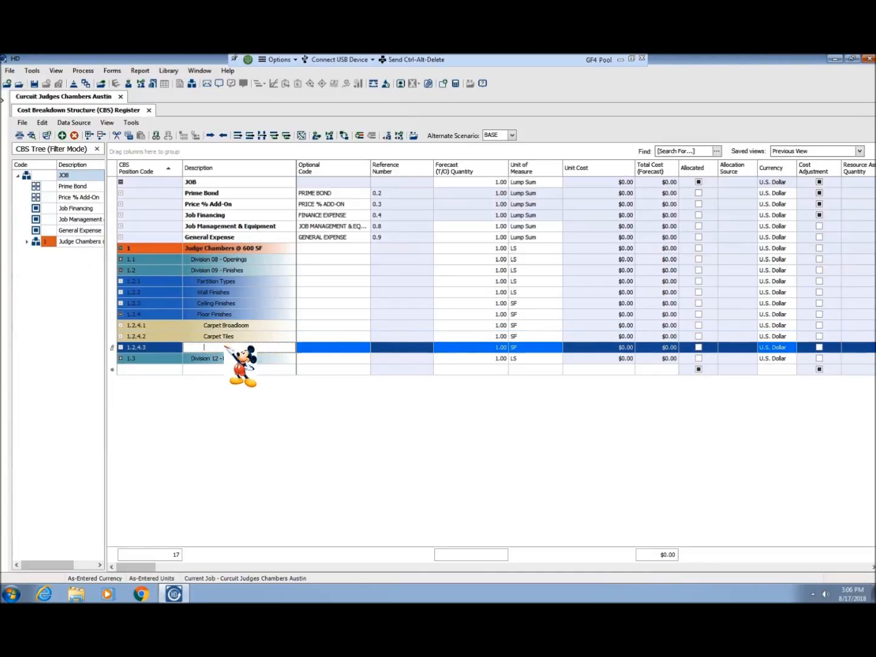
text(Painted)
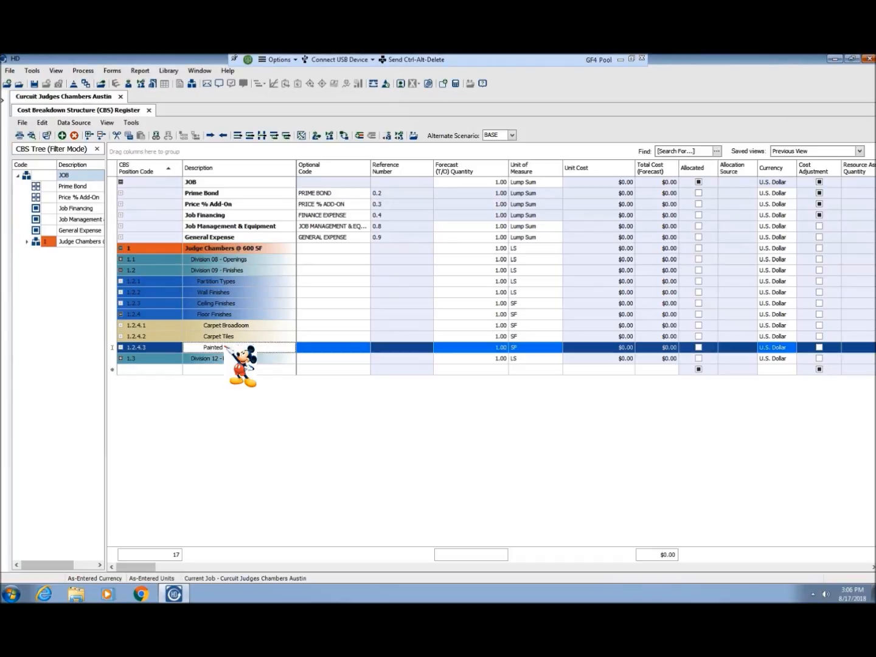
text( Wood Base)
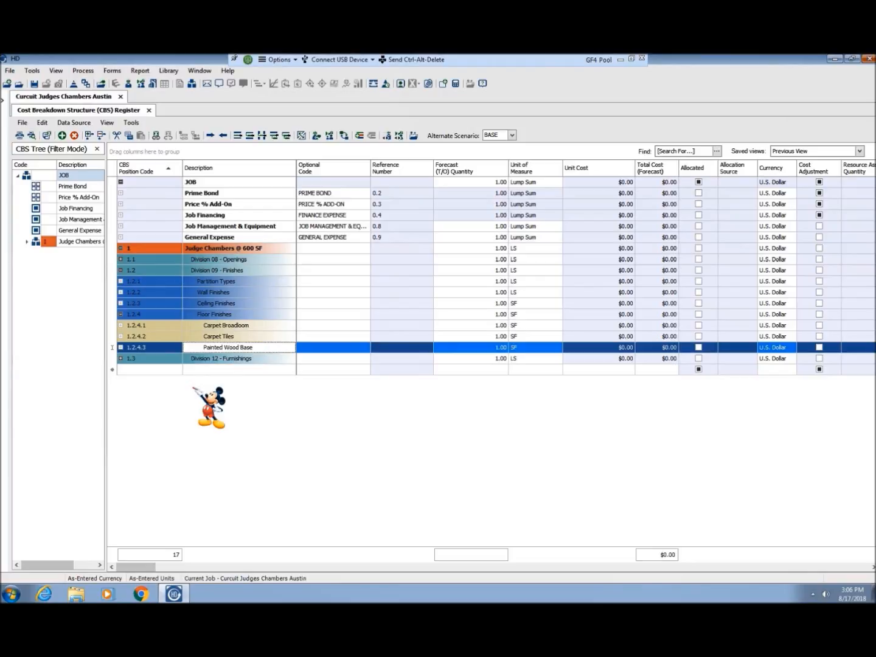
key(Tab)
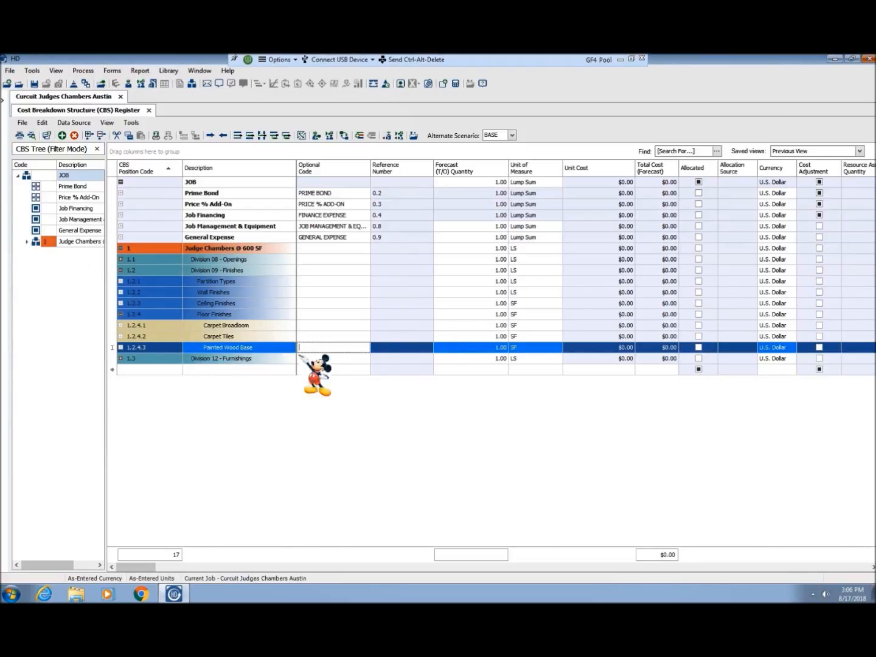
click(528, 347)
text(LF)
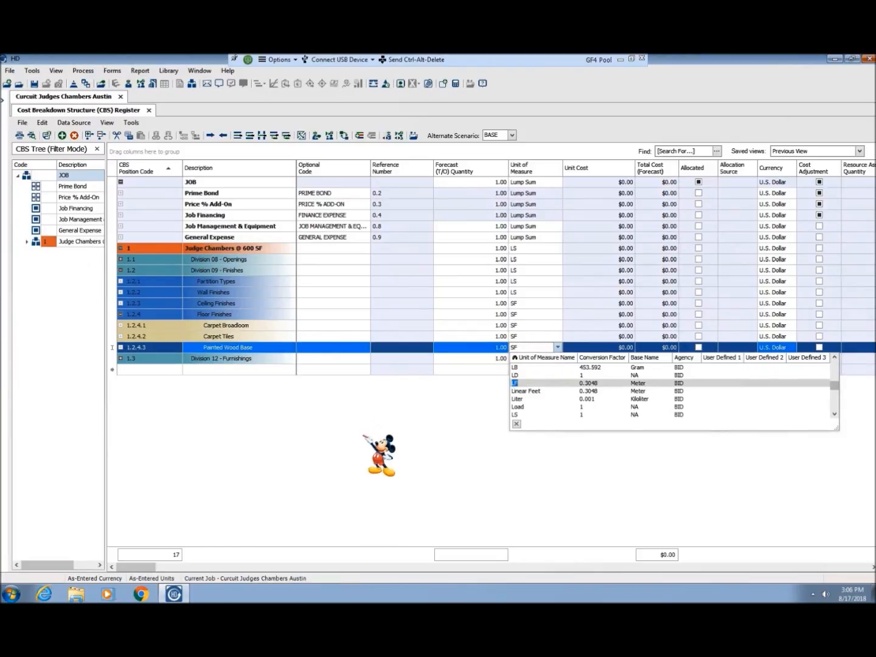
key(Return)
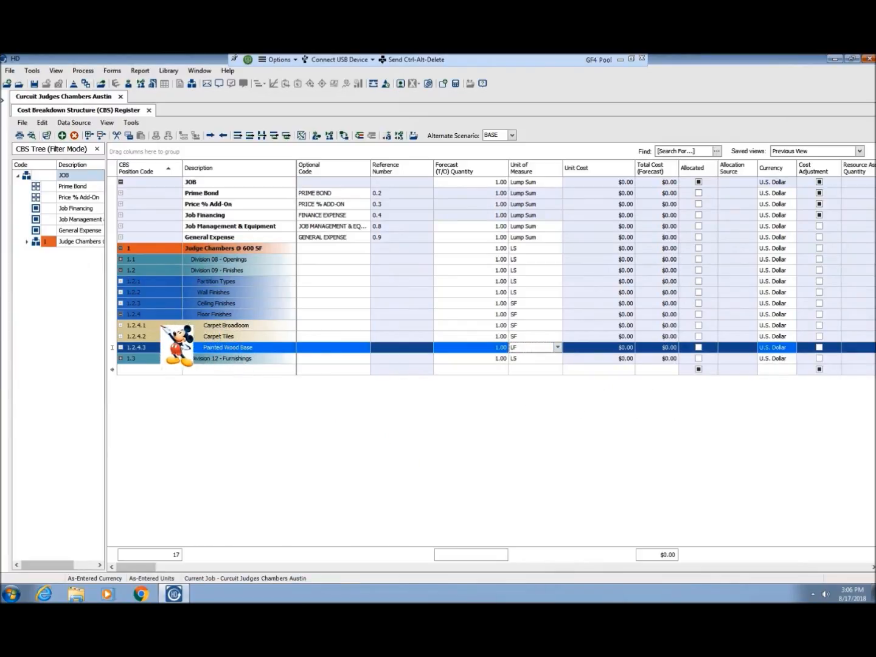
Step: Collapse Floor Finishes and insert a blank subordinate item under Ceiling Finishes
click(159, 315)
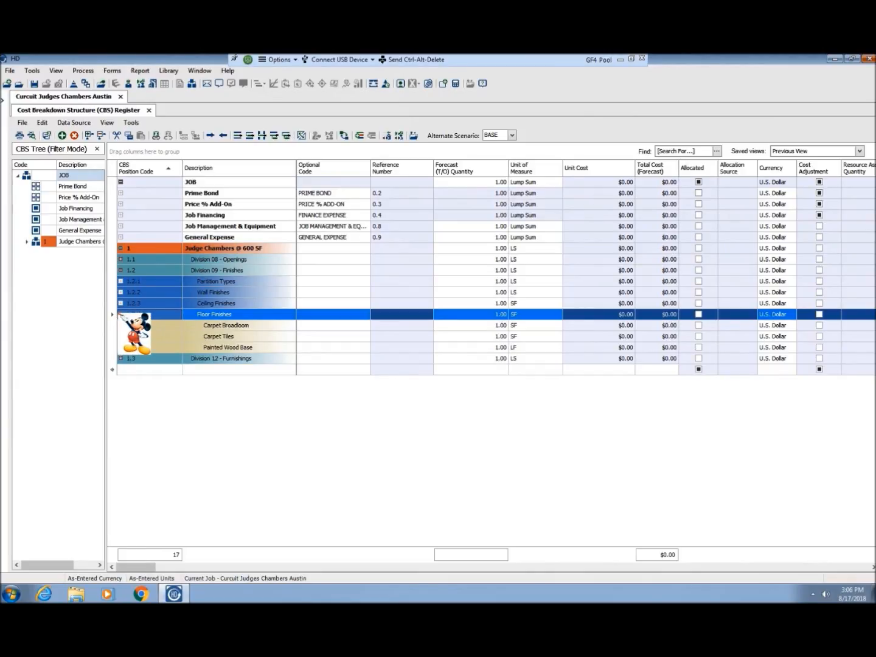
click(120, 313)
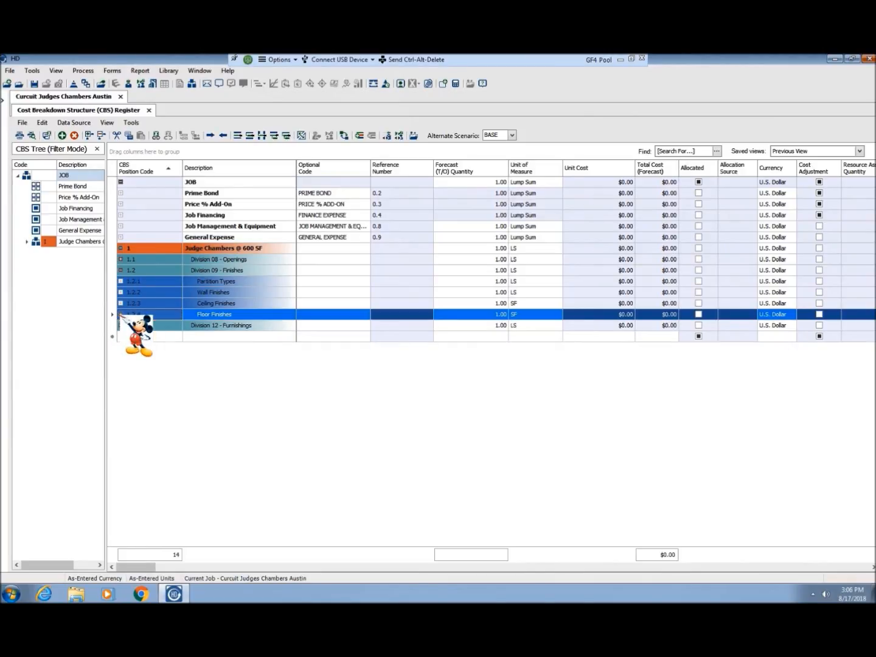
click(121, 303)
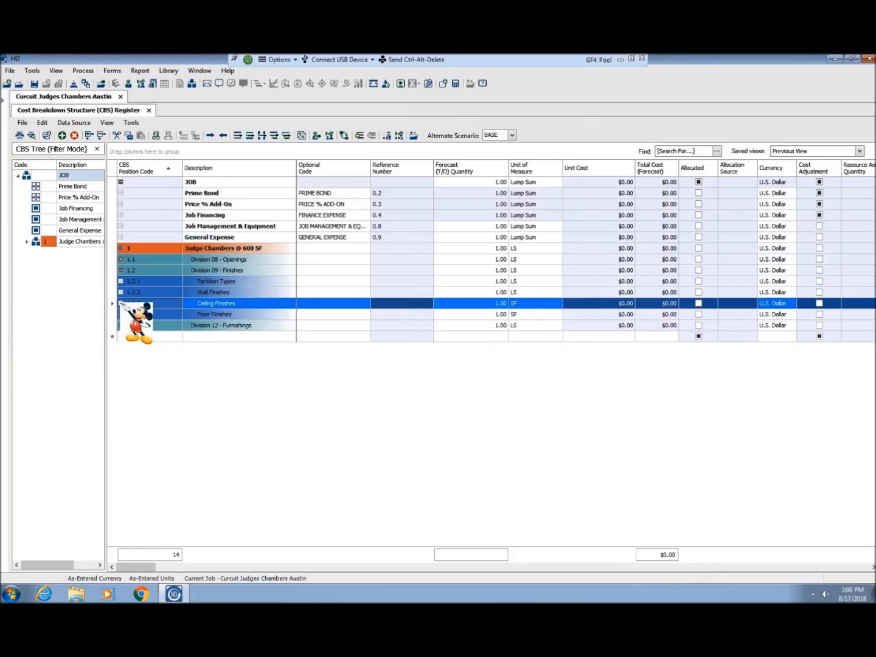
right_click(159, 301)
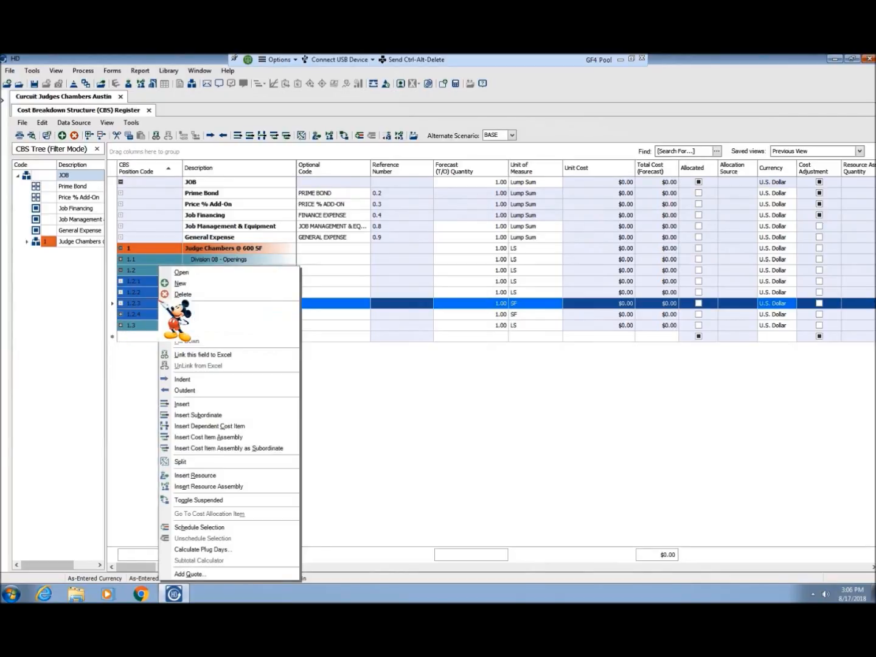
click(193, 415)
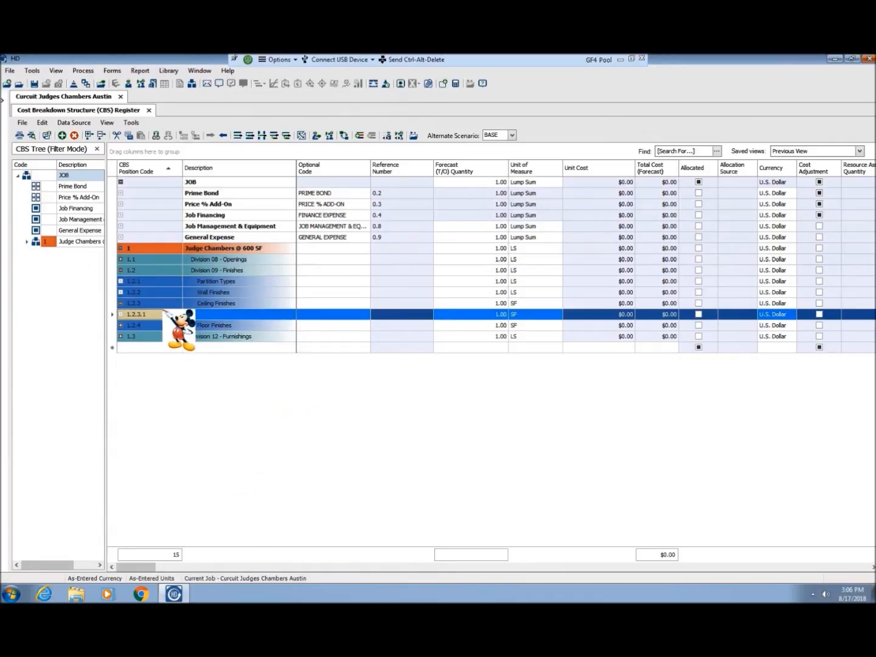
Step: Copy the blank Ceiling Finishes subordinate and paste it under Ceiling Finishes as a second subordinate item
right_click(160, 312)
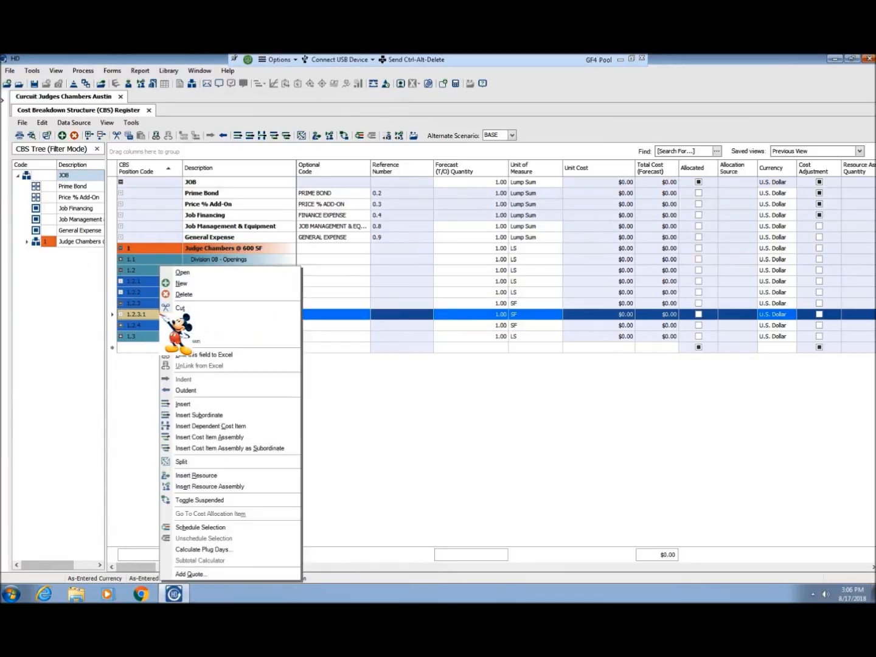
click(198, 317)
click(159, 303)
right_click(160, 302)
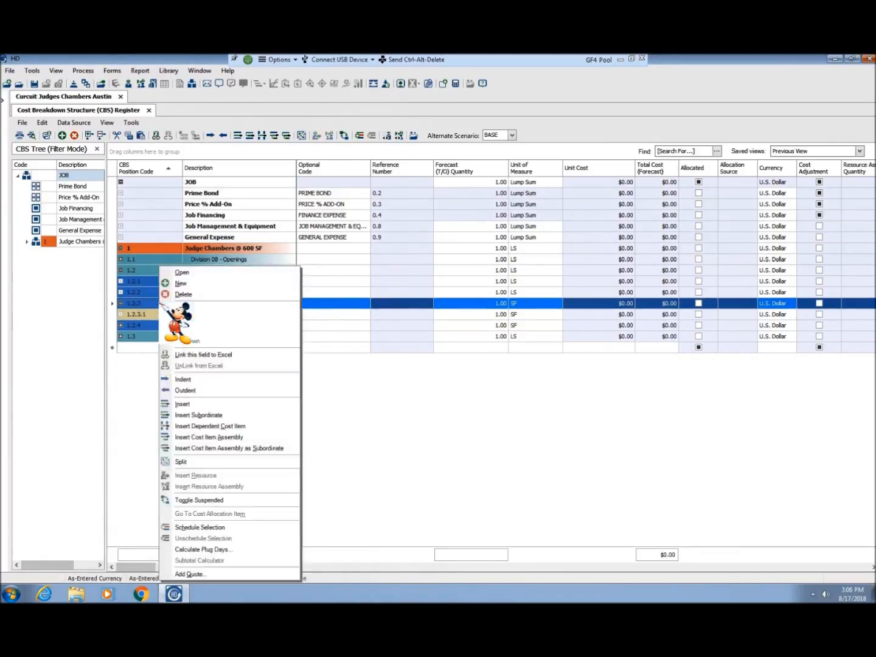
click(183, 330)
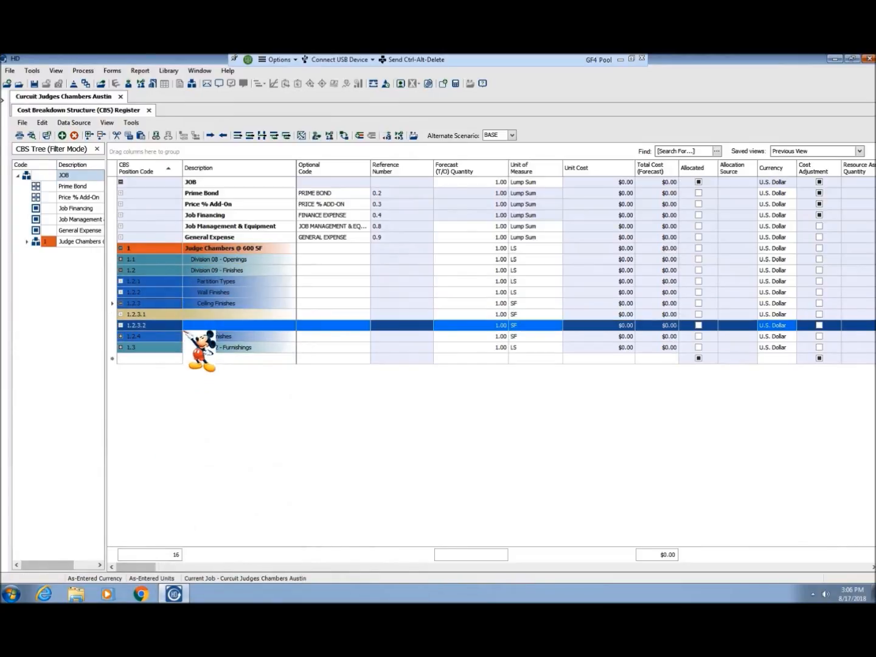
Step: Name the two blank Ceiling Finishes subordinates "Suspended Ceiling System" and "Gyp Board Ceiling"
click(224, 315)
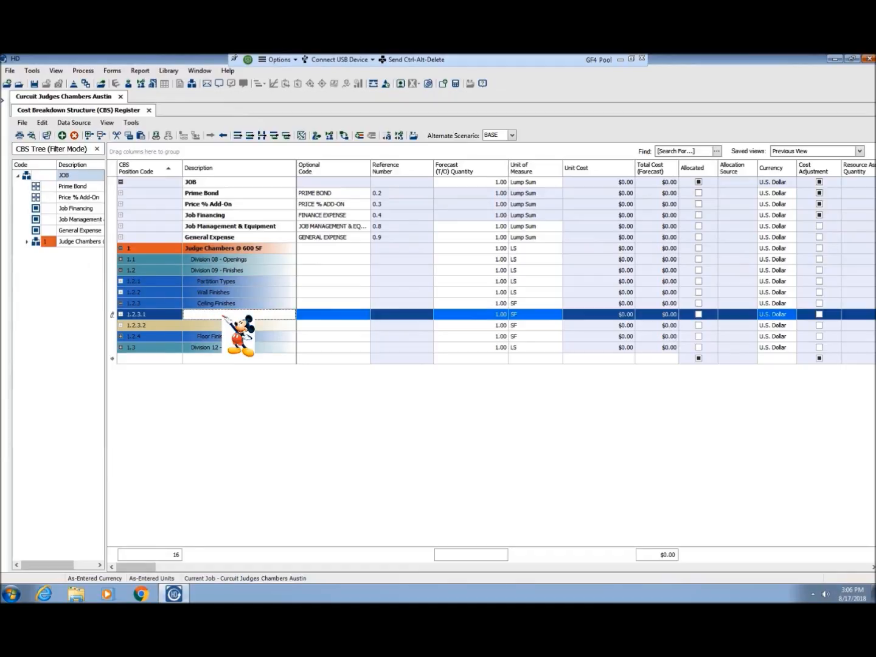
text(Suspended Ceiling System)
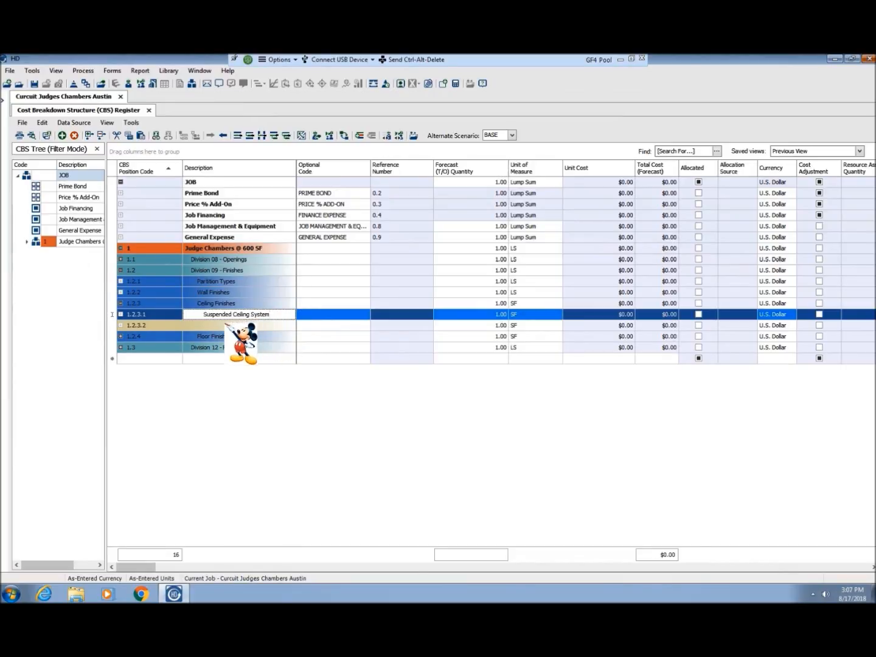
key(Return)
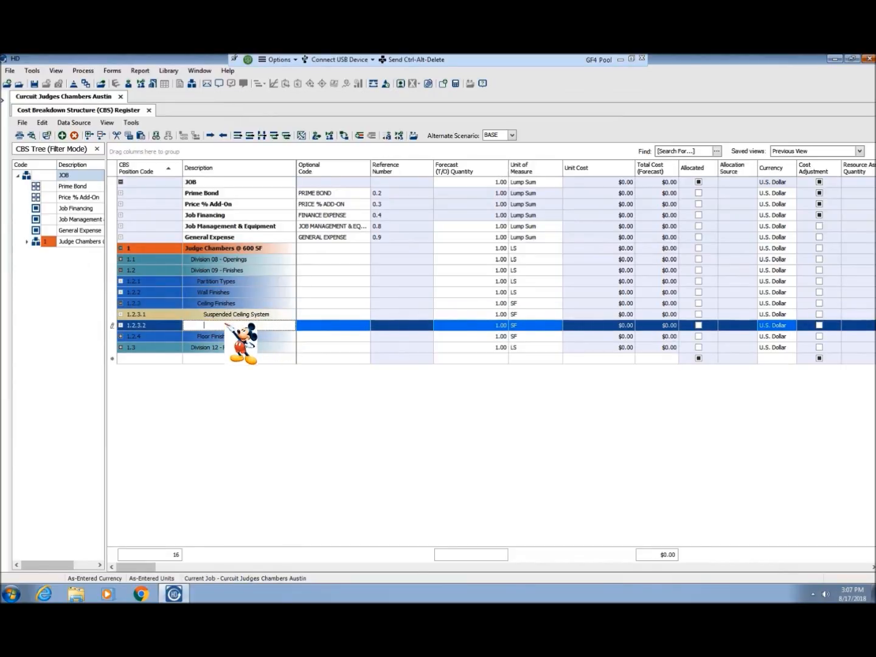
text(Gyp Boa)
text(rd Ceiling)
key(Tab)
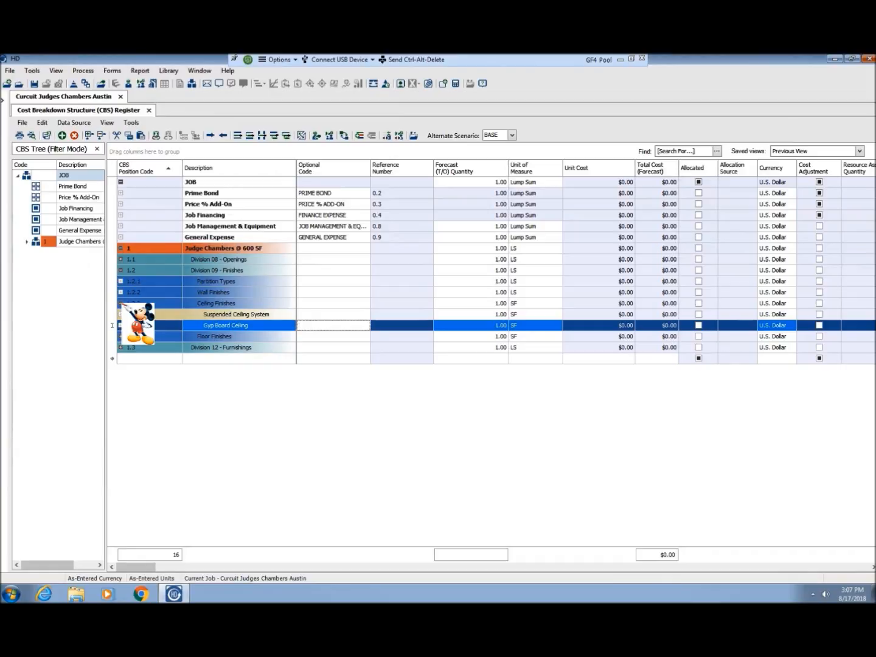
Step: Collapse Ceiling Finishes and insert a blank subordinate item under Wall Finishes
click(121, 303)
click(123, 292)
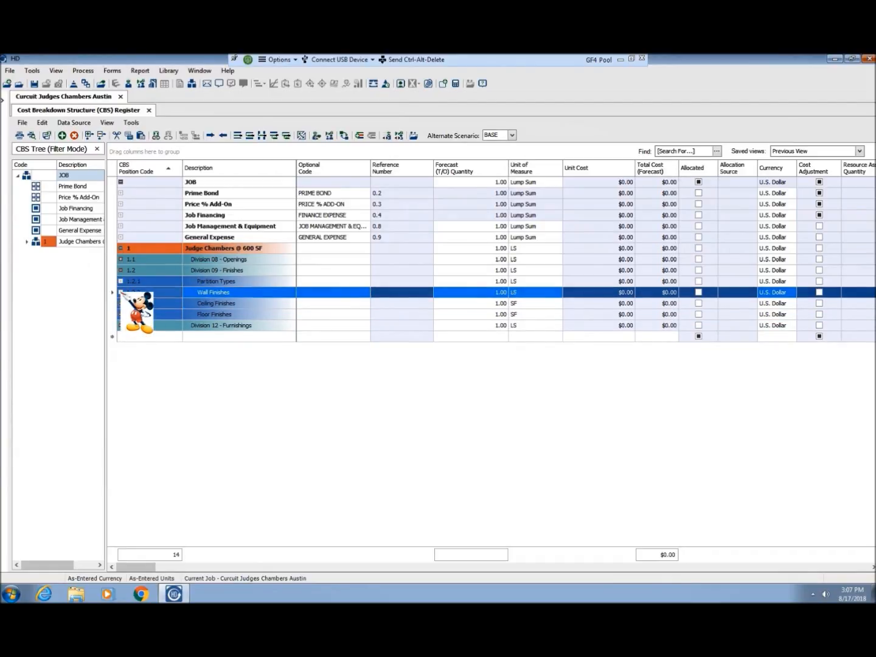
right_click(145, 292)
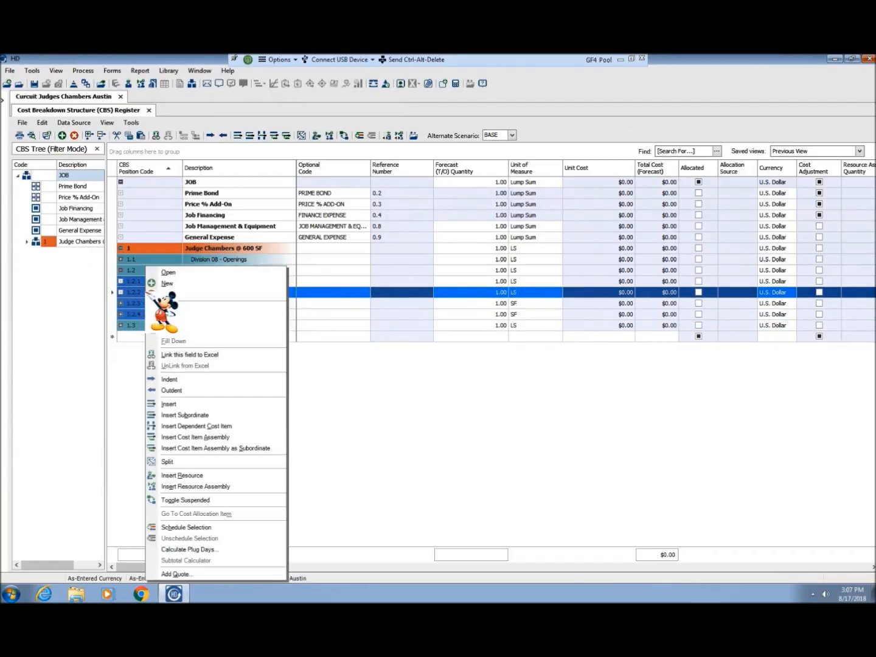
click(213, 414)
Step: Name the blank Wall Finishes subordinate "Tile" and set its unit of measure to SF
click(217, 305)
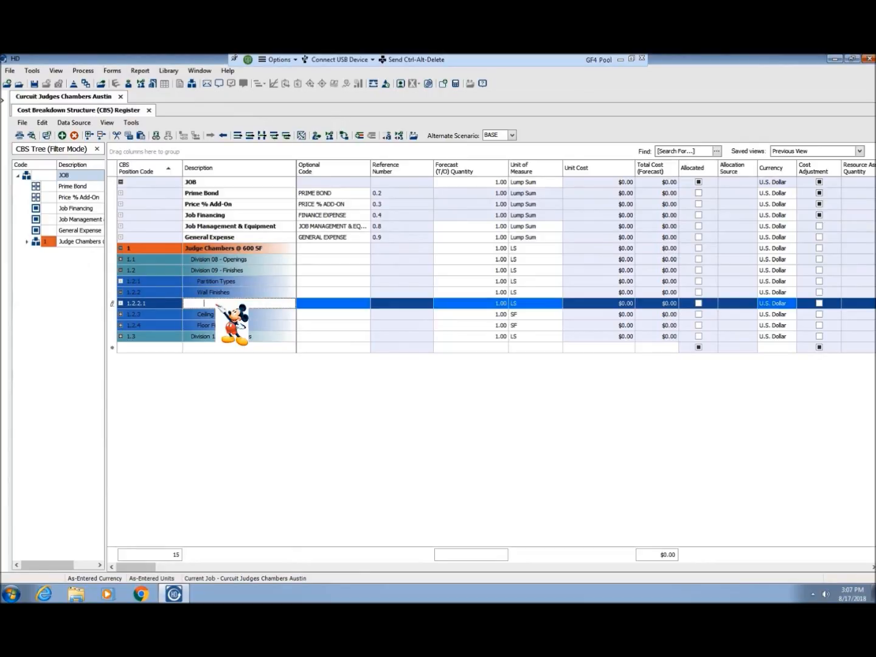
text(Tile Wall)
key(BackSpace)
key(BackSpace)
key(BackSpace)
key(BackSpace)
key(BackSpace)
key(BackSpace)
key(BackSpace)
key(BackSpace)
key(BackSpace)
text(Wall Tile)
key(BackSpace)
key(BackSpace)
key(BackSpace)
key(BackSpace)
key(BackSpace)
key(BackSpace)
key(BackSpace)
key(BackSpace)
key(BackSpace)
text(Tile)
key(Return)
click(536, 304)
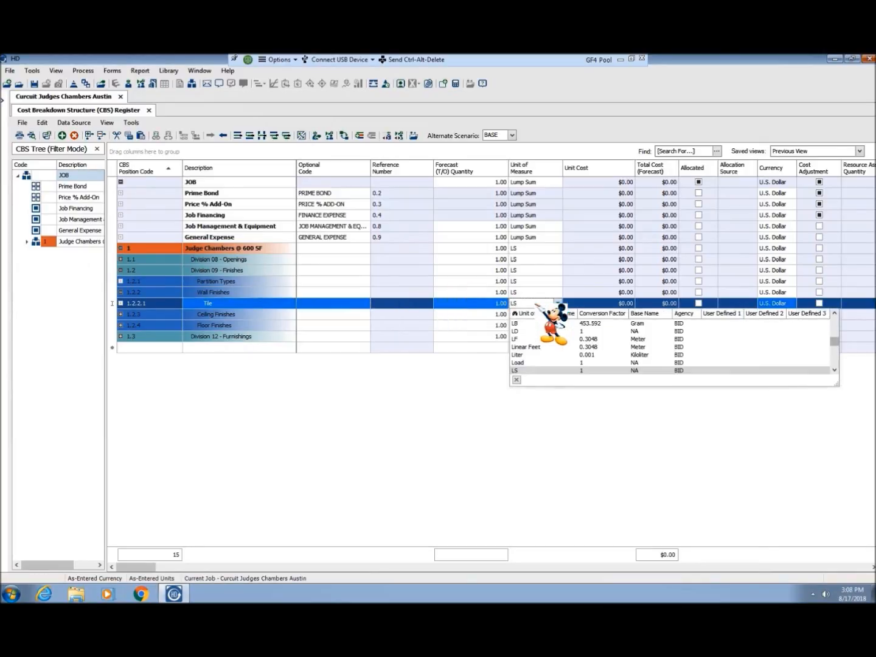
text(SF)
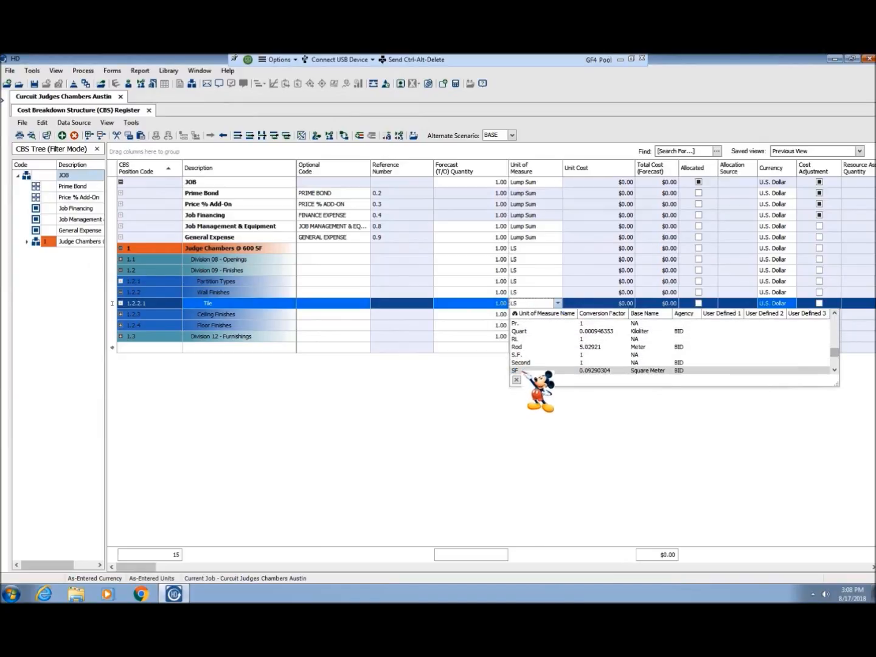
click(522, 371)
Step: Insert a second subordinate item under Wall Finishes and name it "Wainscott"
right_click(166, 292)
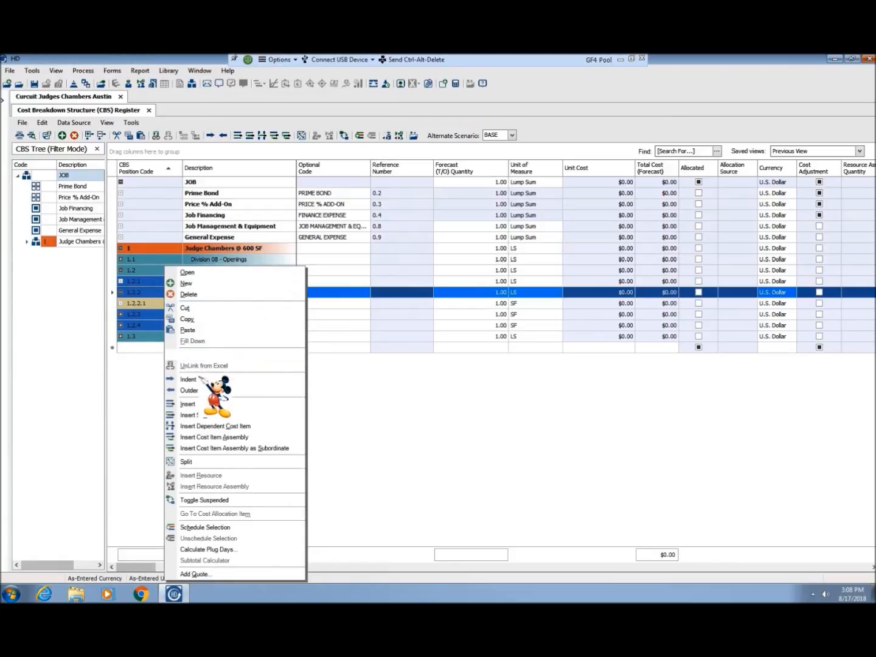
click(201, 415)
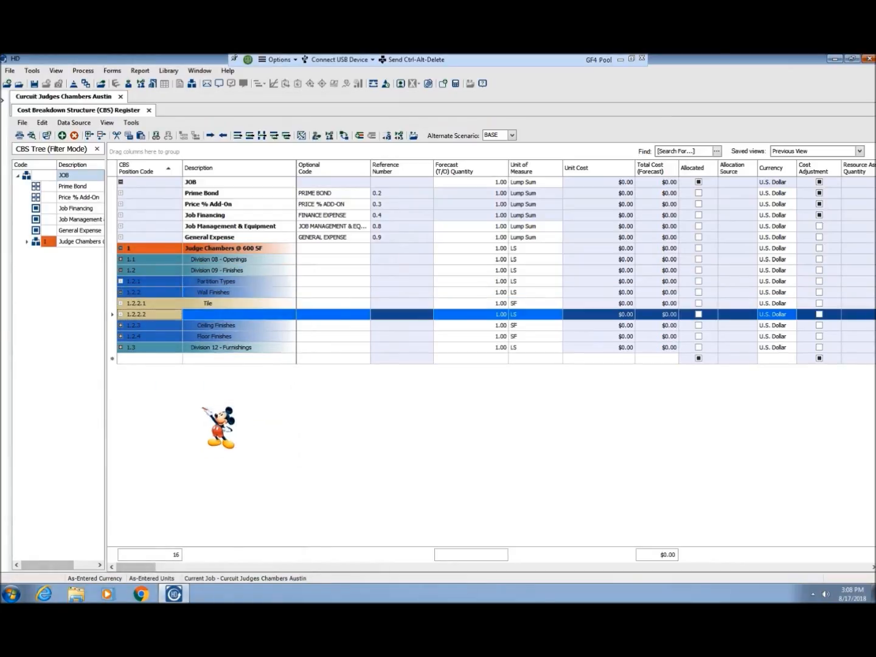
click(222, 315)
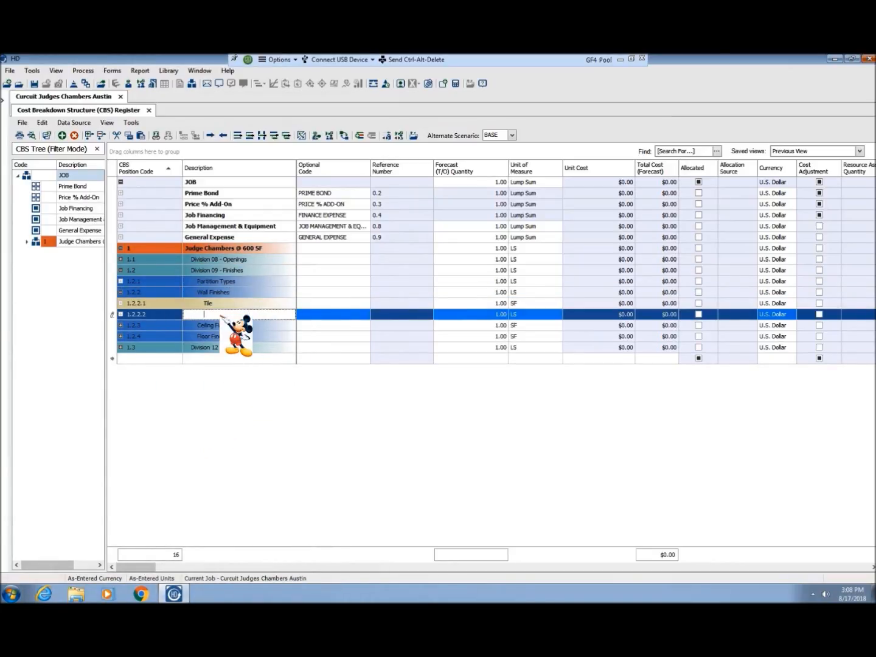
text(WAinscotti)
key(Left)
key(Left)
key(Left)
key(Left)
key(BackSpace)
text(a)
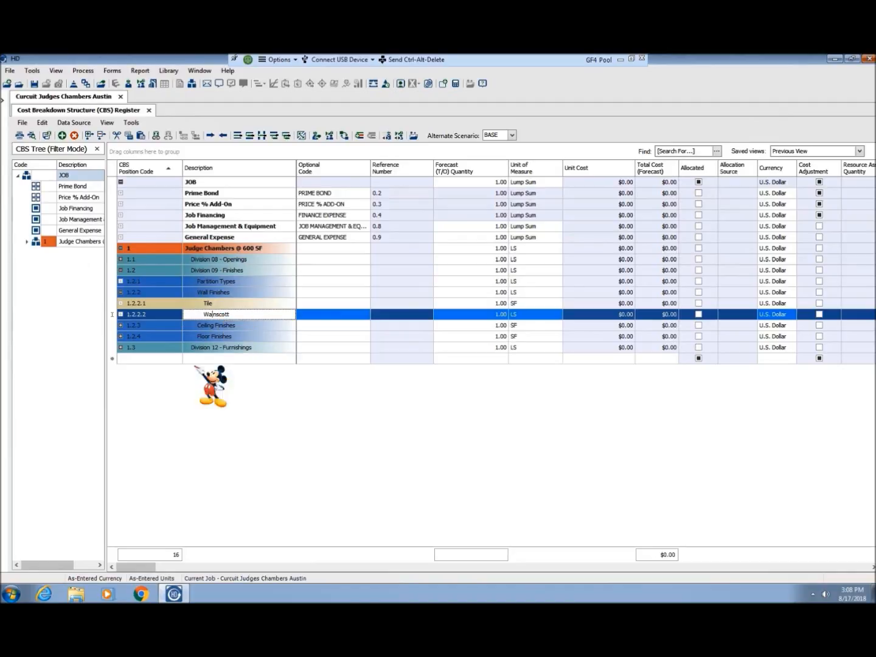
click(236, 314)
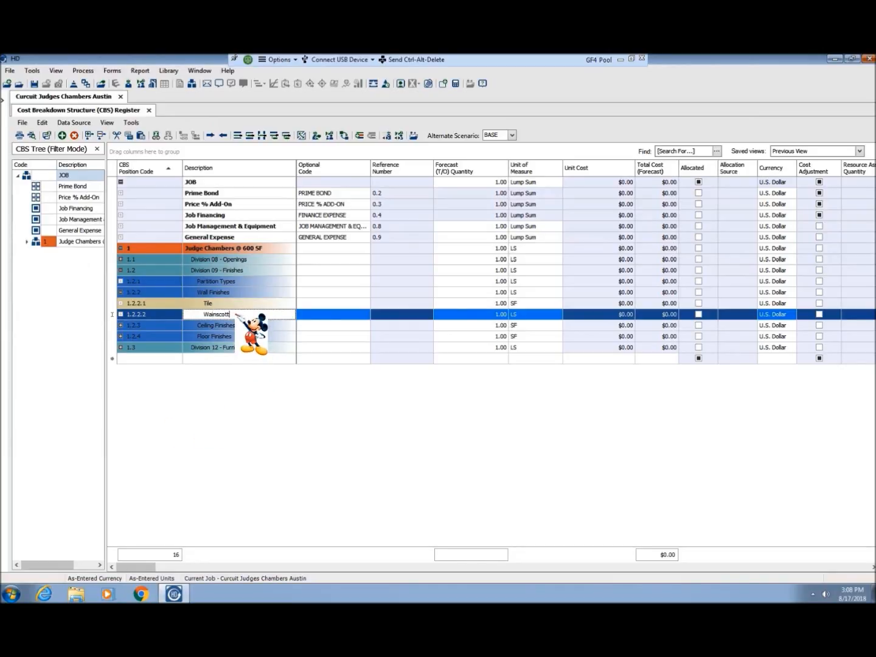
key(BackSpace)
text(t)
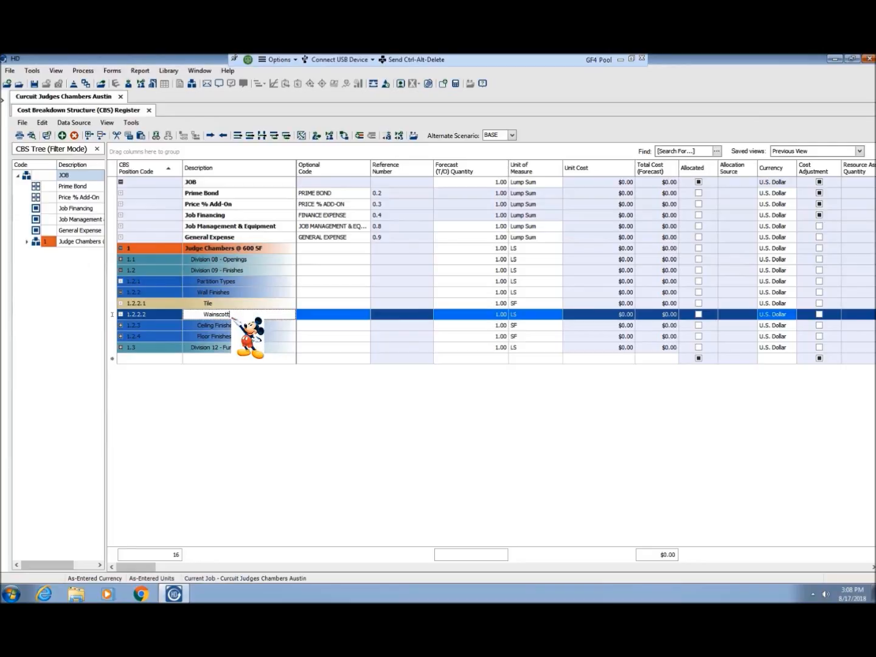
Step: Set the Wainscott item's unit of measure to SF and collapse Wall Finishes
click(518, 314)
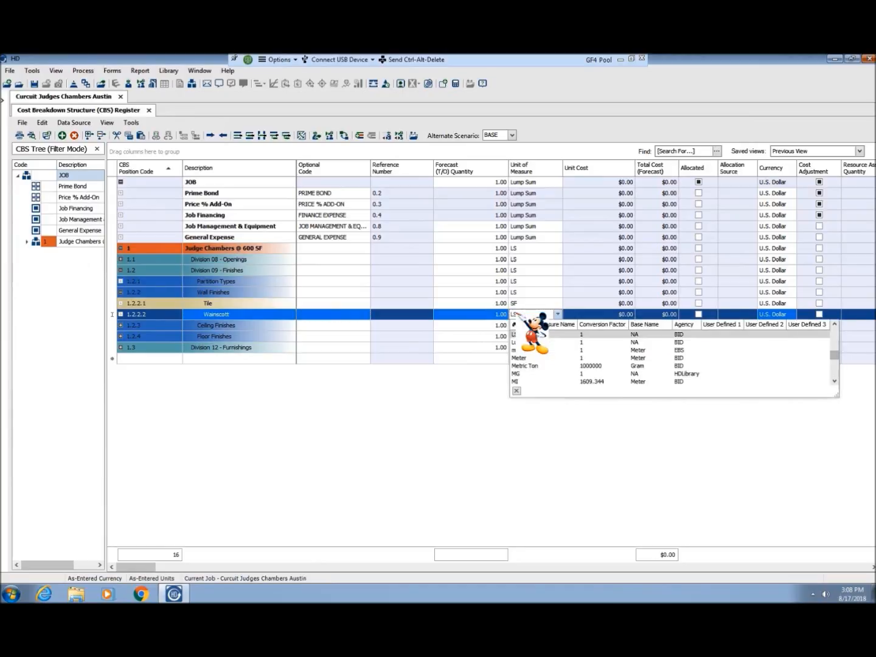
text(SF)
key(Return)
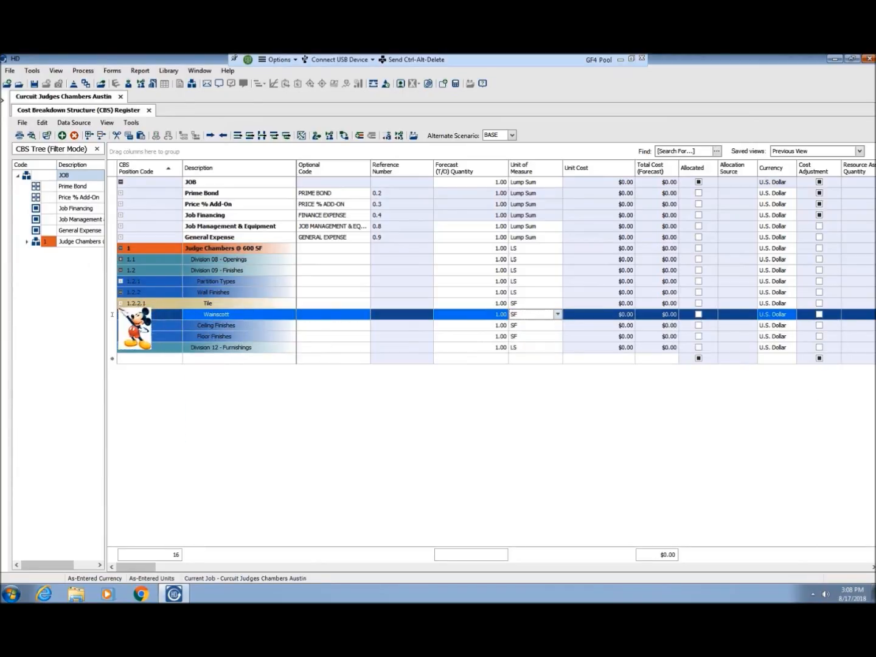
click(120, 292)
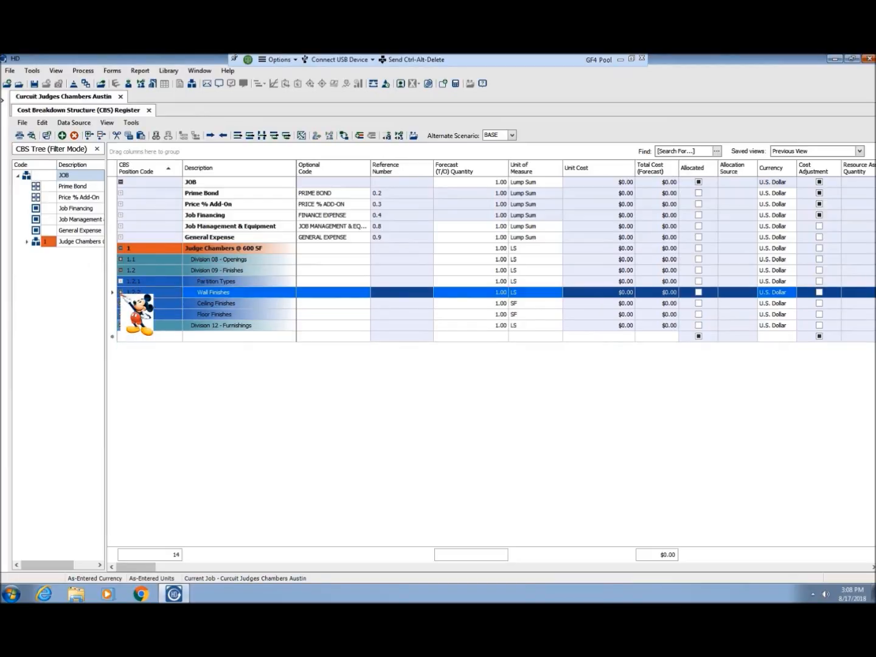
Step: Insert a subordinate item under Partition Types and name it "Wall Type A"
click(124, 281)
right_click(147, 281)
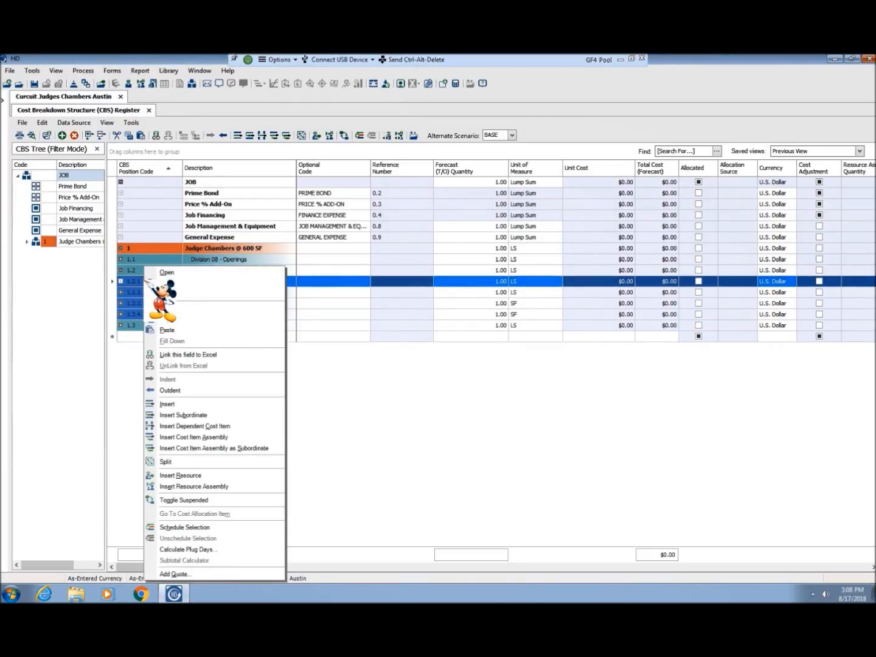
click(183, 415)
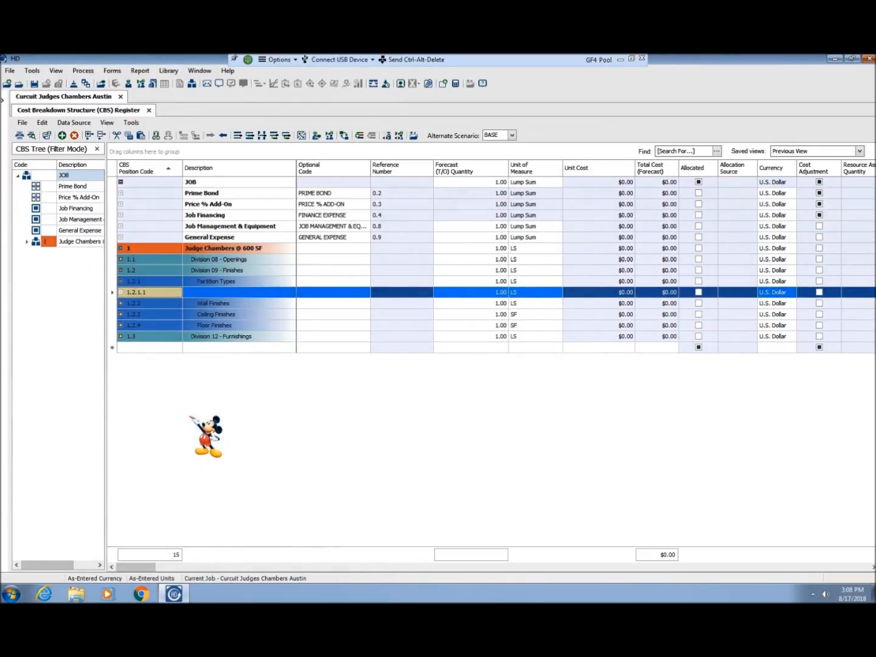
click(216, 294)
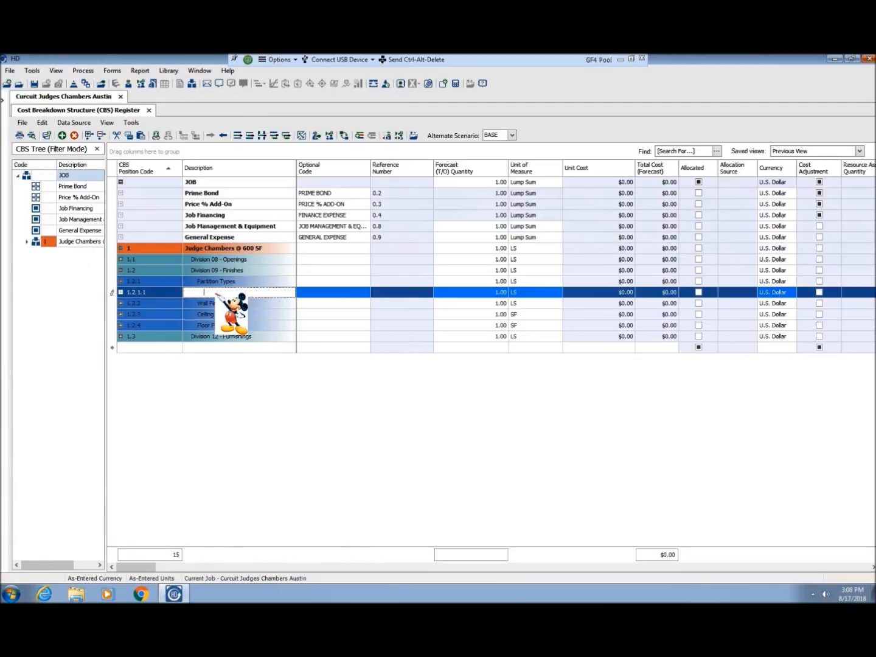
text(Wall Type A)
Step: Set the unit of measure of Wall Type A to SF
key(Tab)
key(Tab)
key(Tab)
key(Tab)
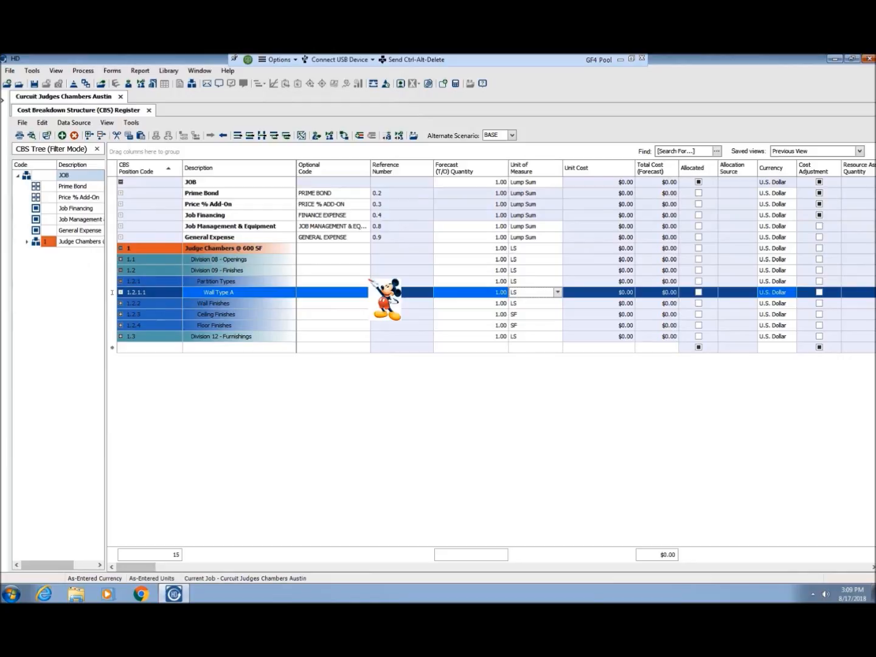
key(alt+Down)
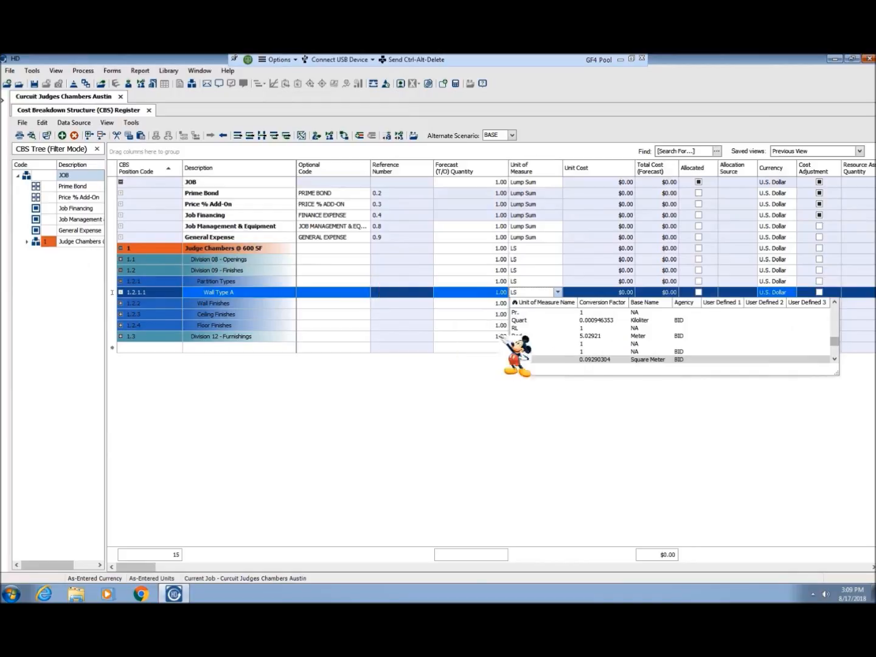
click(516, 359)
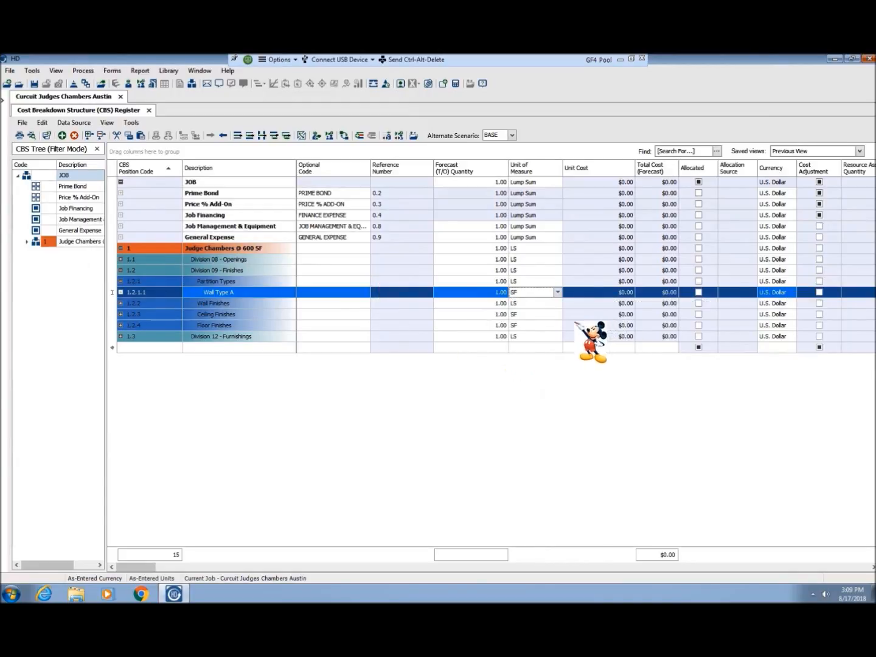
Step: Insert a second subordinate item under Partition Types and name it "Wall Type B"
right_click(156, 281)
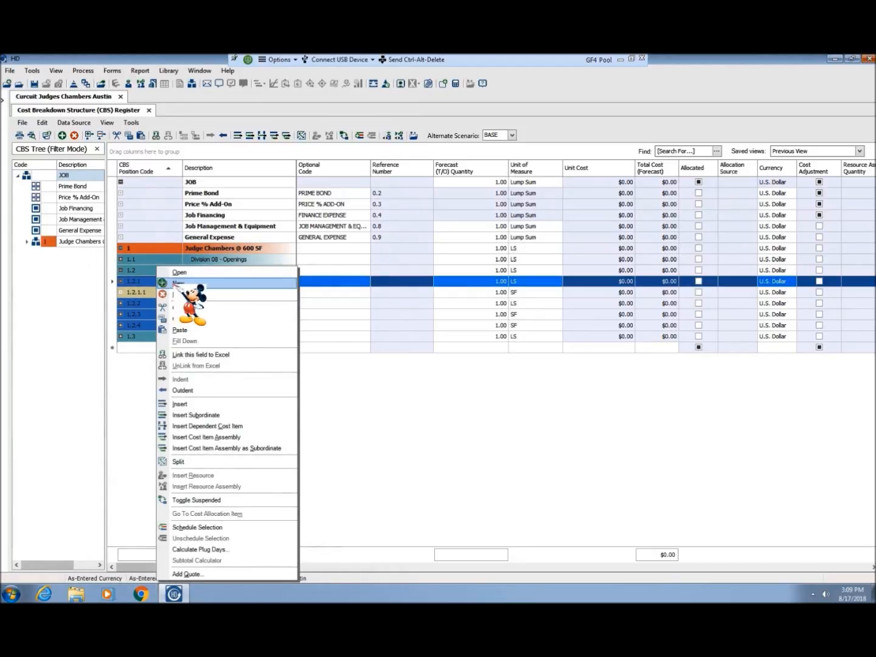
click(183, 415)
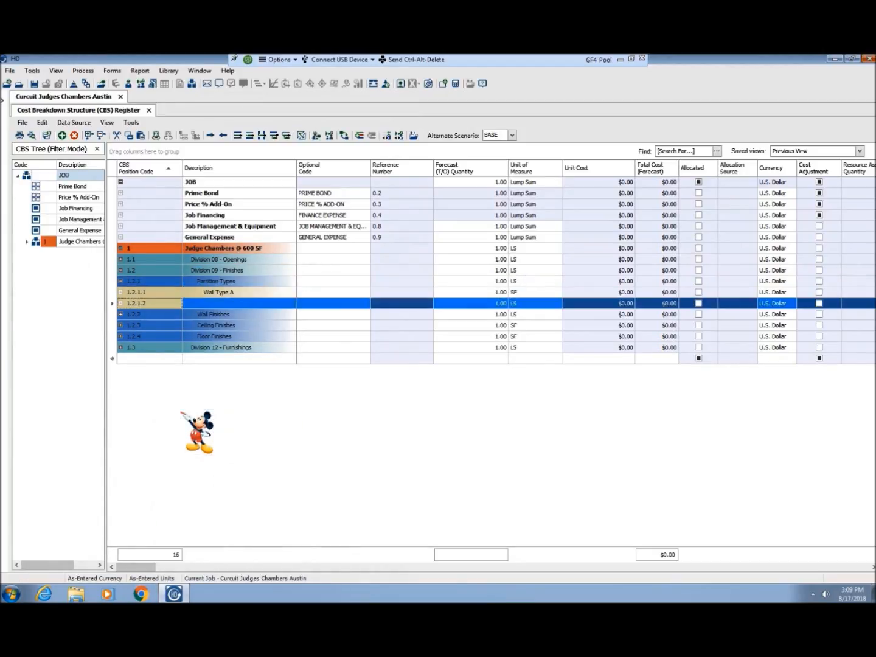
click(222, 303)
text(Wall Ty)
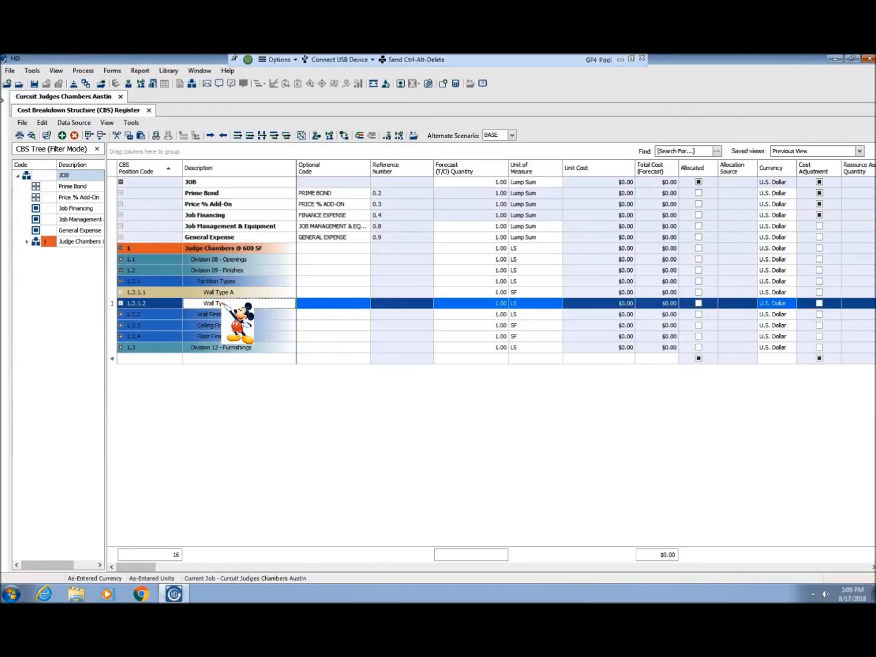
key(Tab)
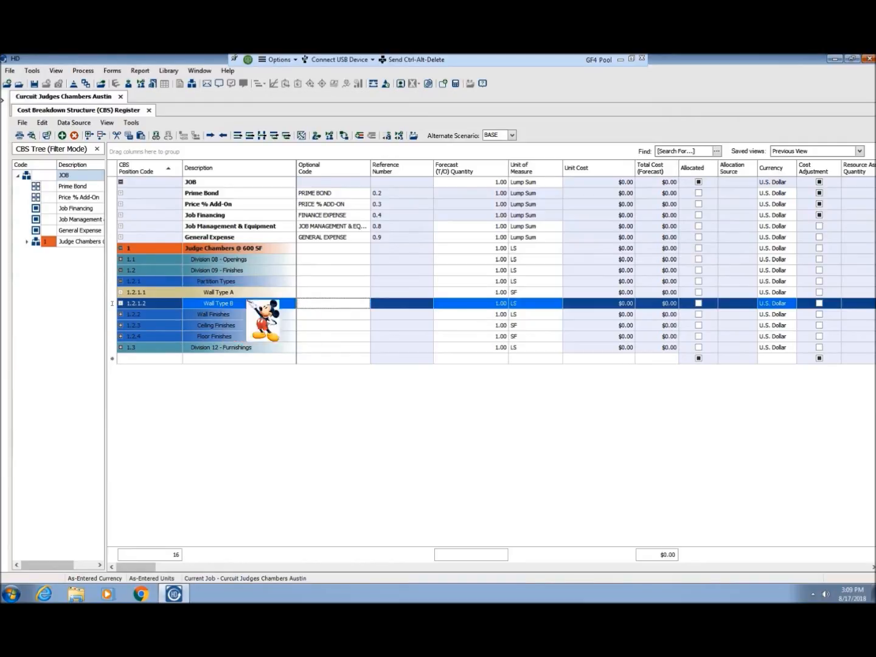
Step: Set the unit of measure of Wall Type B to SF
click(528, 303)
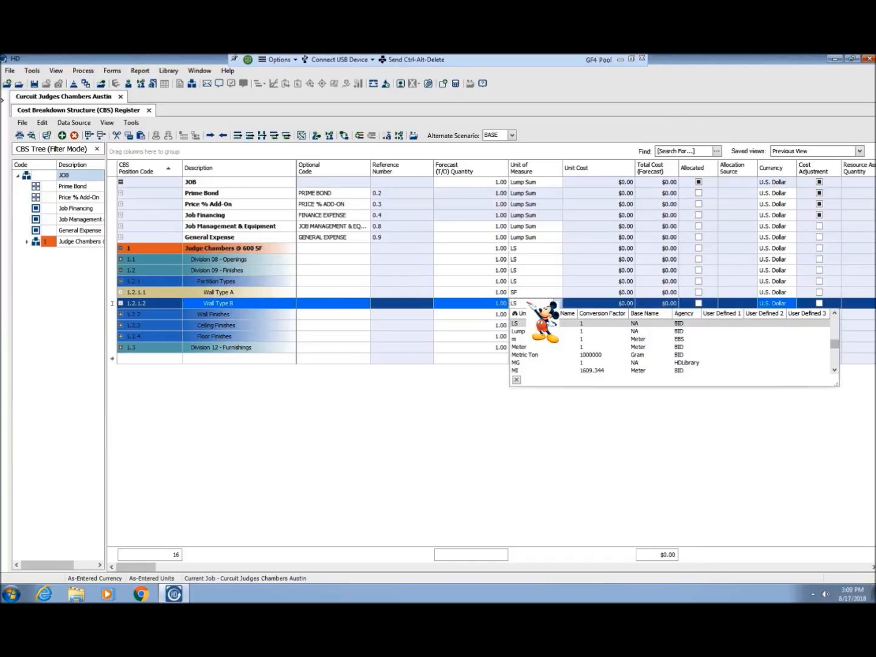
text(sf)
key(Return)
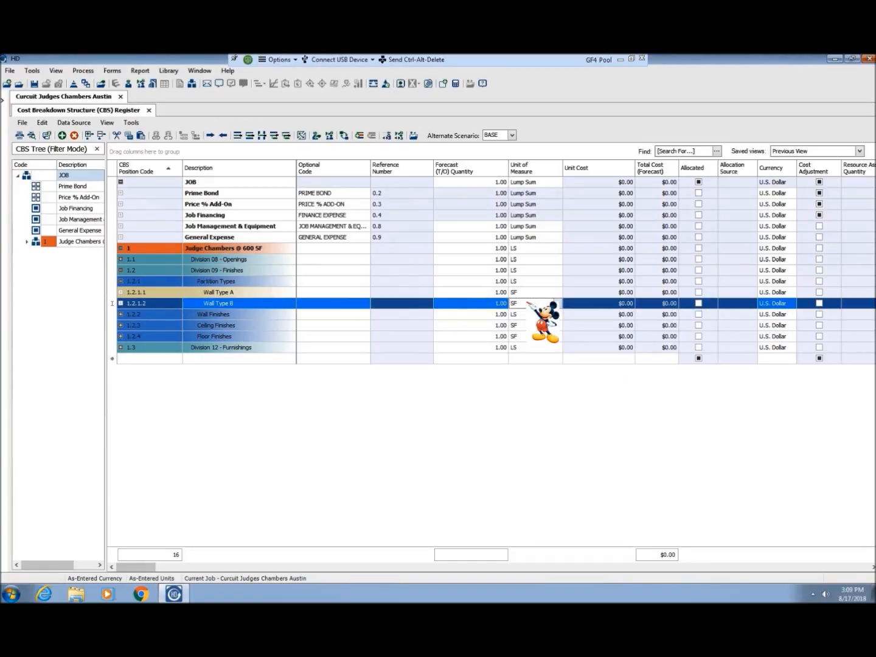
Step: Open the cost item record of Wall Type B to view its details, and close it
double_click(163, 305)
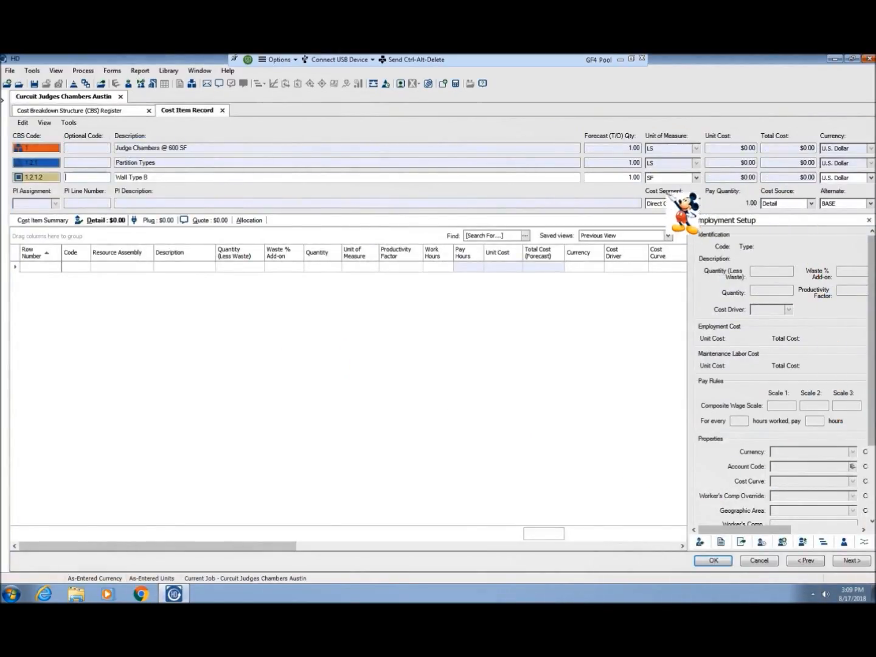
click(718, 560)
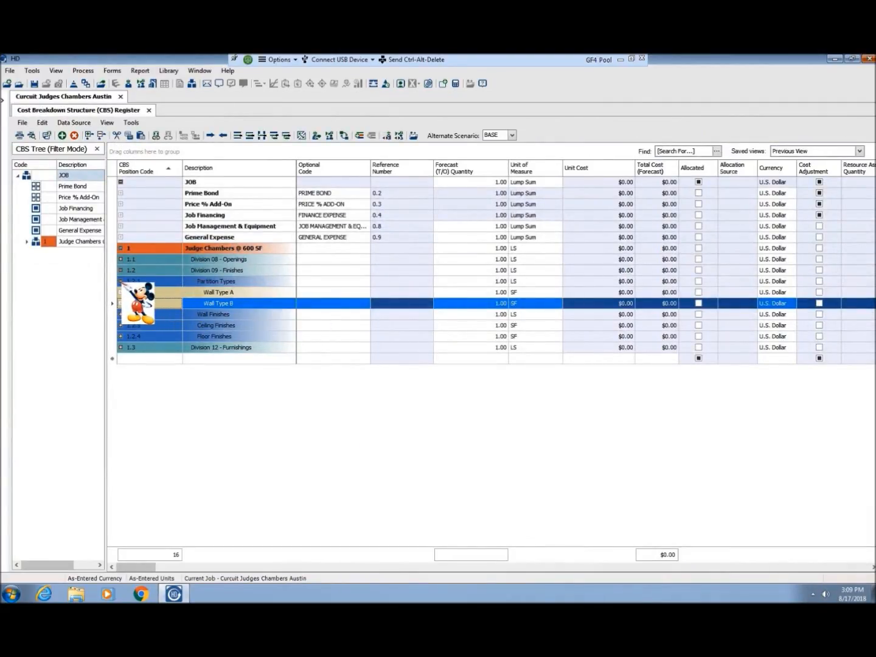
Step: Collapse Partition Types and Division 09 - Finishes, and select the Judge Chambers @ 600 SF item
click(121, 281)
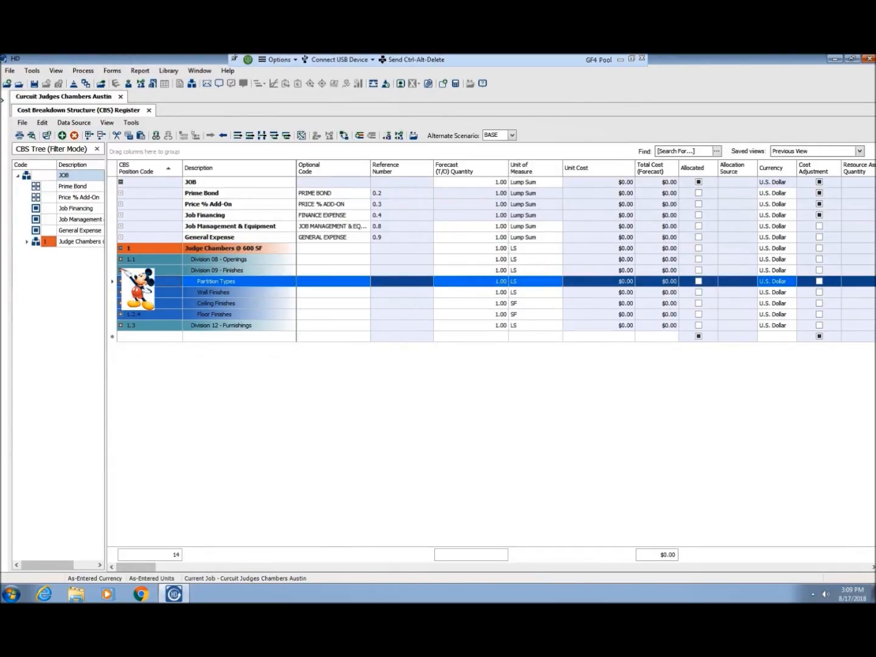
click(121, 270)
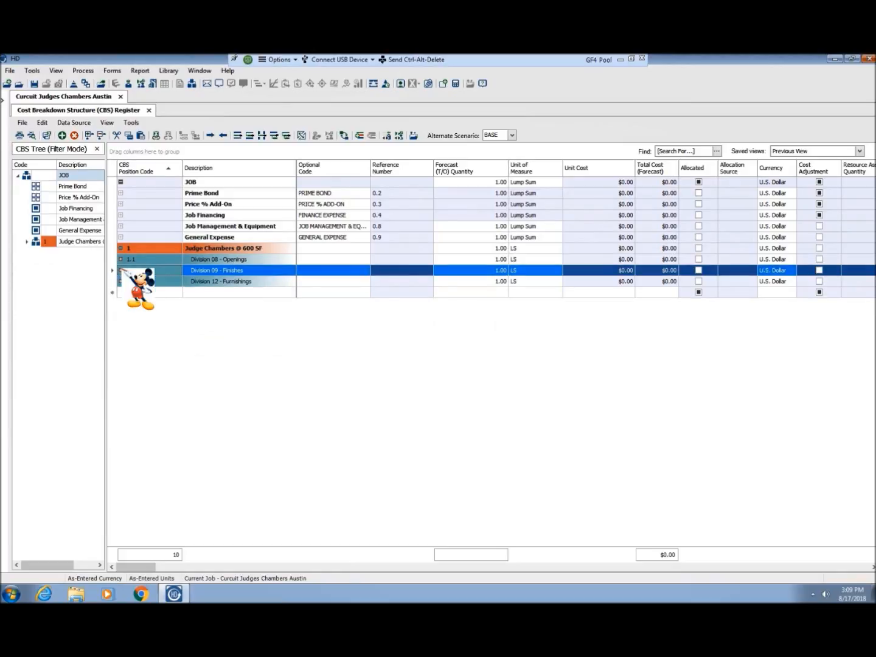
click(155, 248)
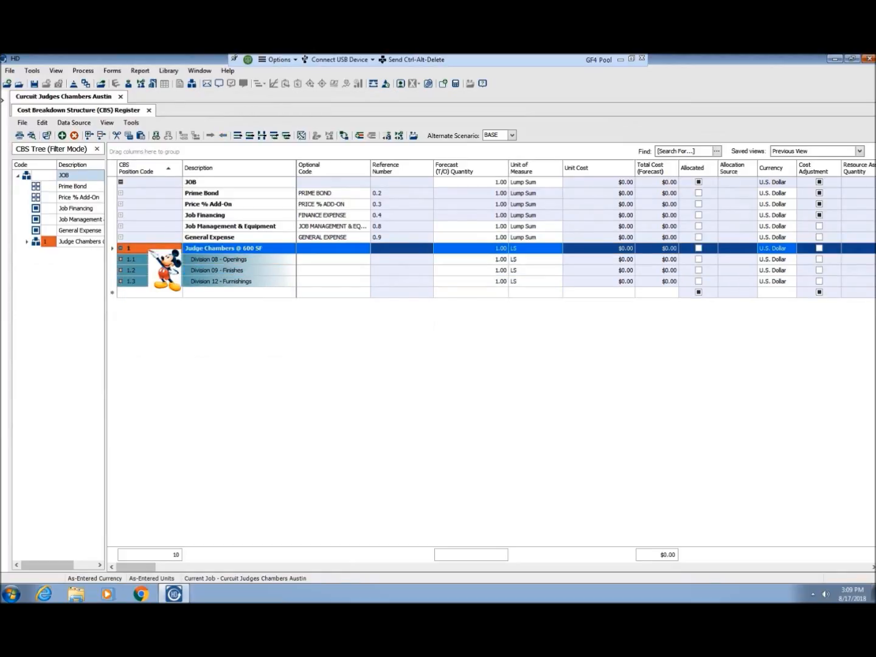
Step: Copy the Judge Chambers @ 600 SF item, paste it under JOB, and collapse the new copy
right_click(153, 249)
click(178, 303)
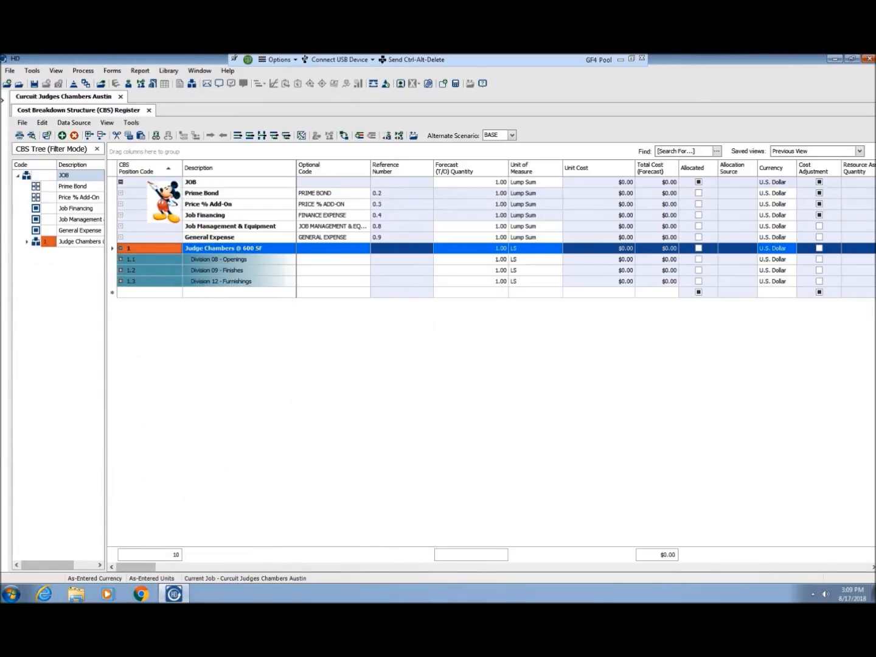
click(151, 183)
right_click(152, 182)
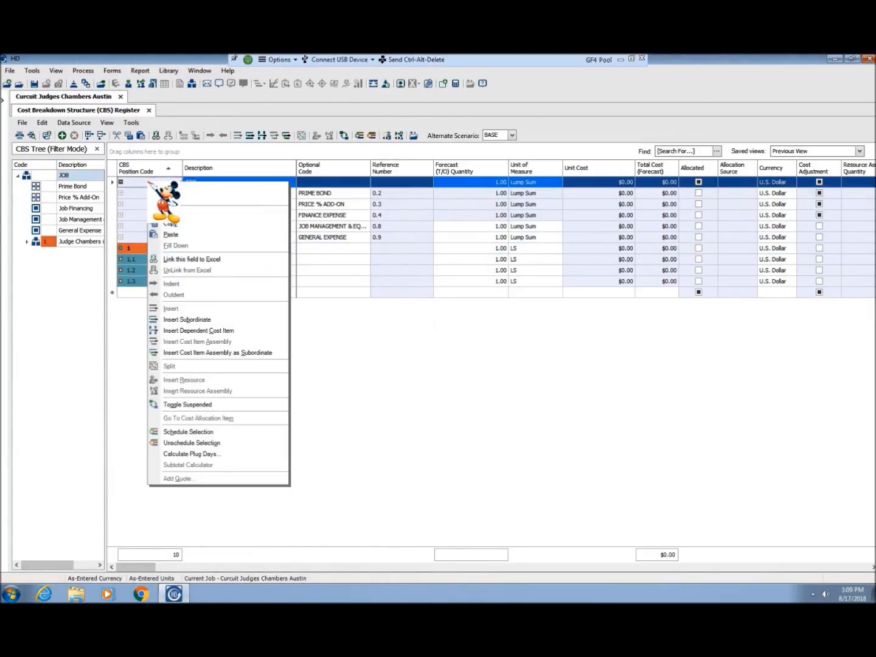
click(173, 234)
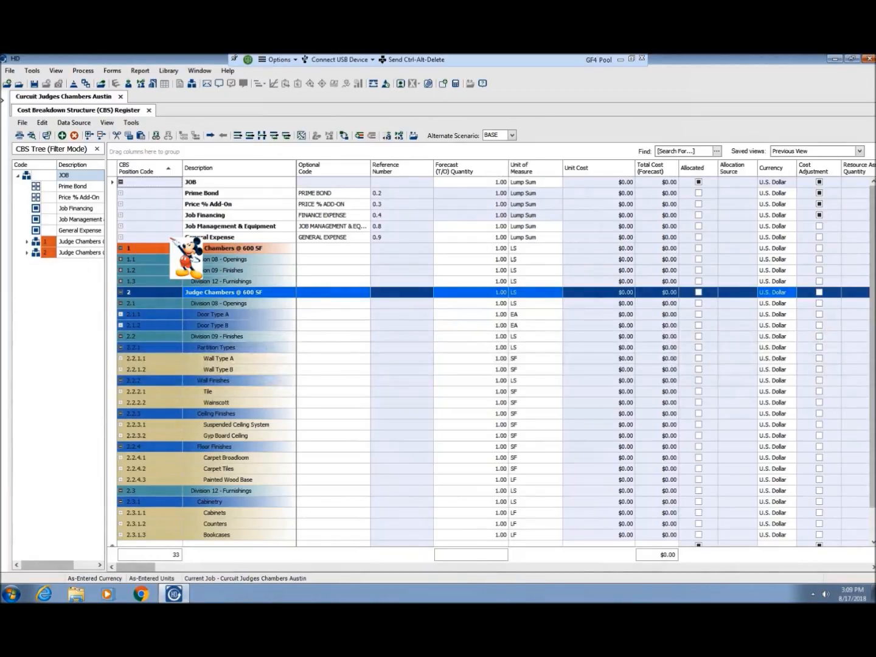
click(120, 292)
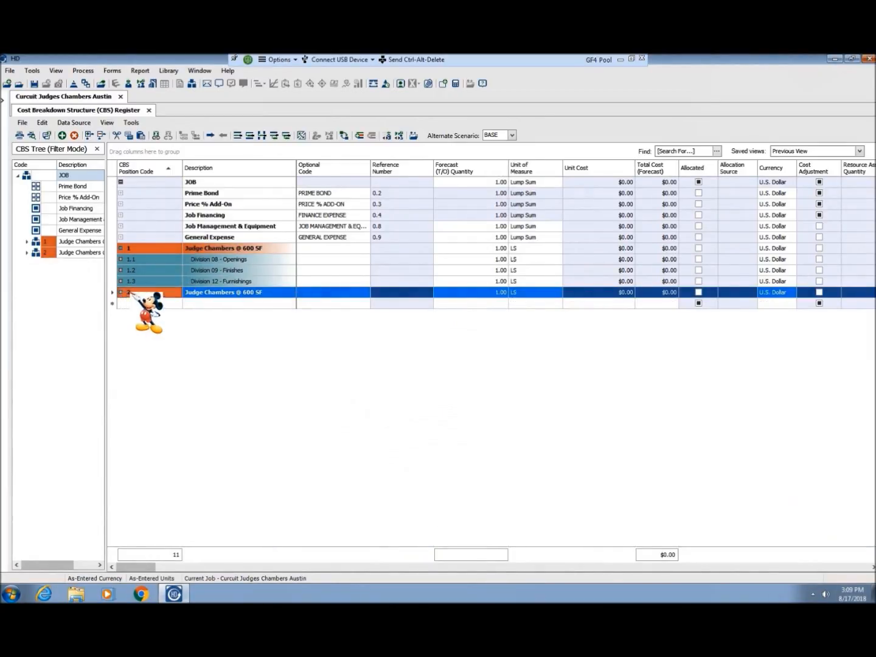
Step: Rename the pasted second main item "Judge Private Toilet @ 50 SF"
click(199, 293)
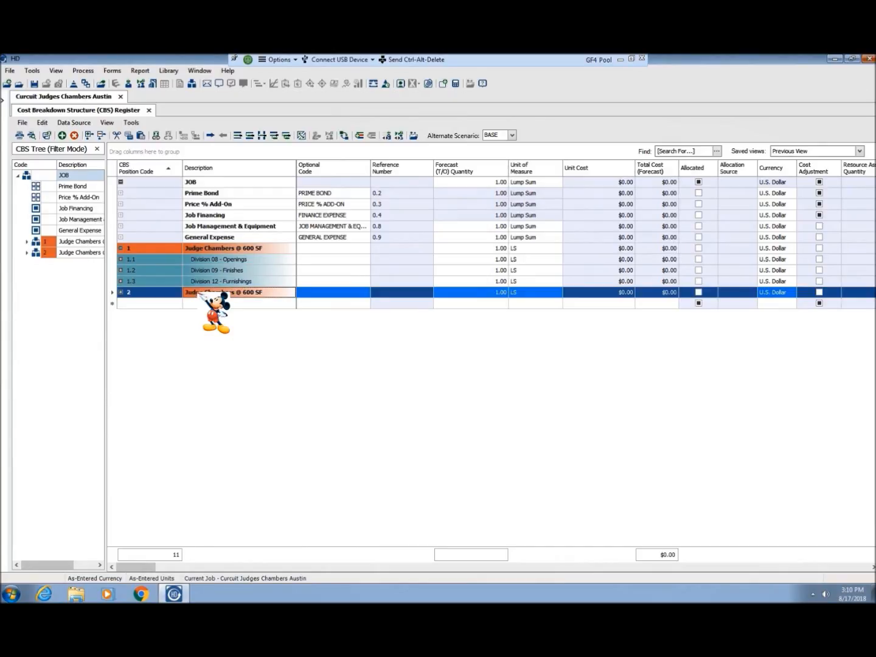
click(201, 295)
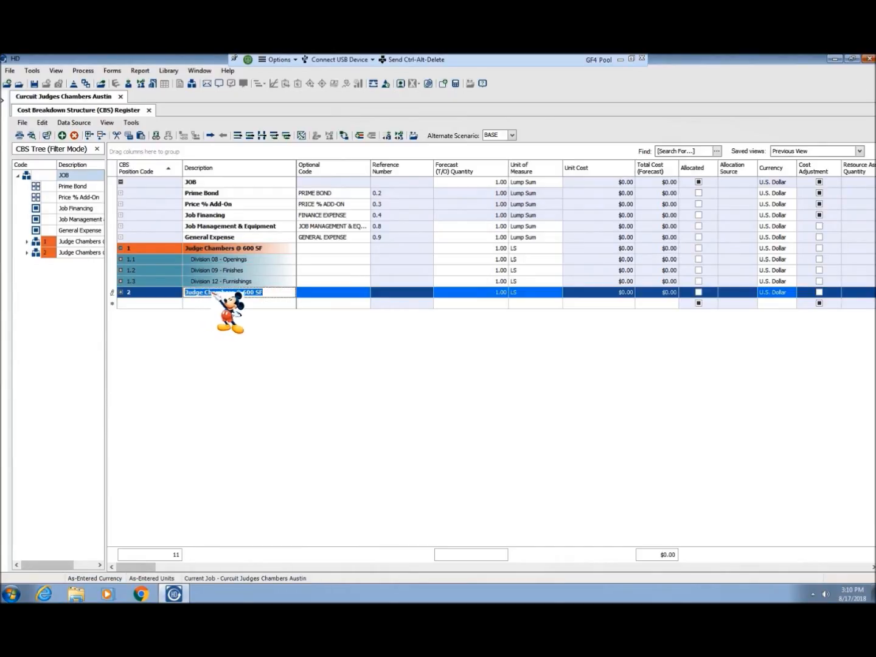
key(Right)
key(Left)
text(Private To)
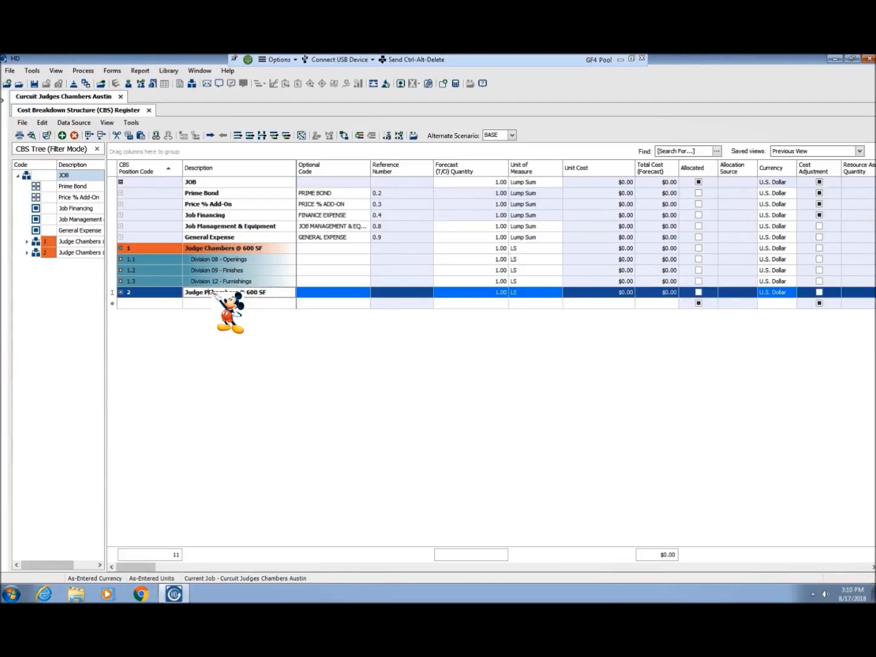
text(ilet)
key(Delete)
key(Delete)
key(Delete)
key(Delete)
key(Delete)
key(Delete)
key(Delete)
key(Delete)
key(Right)
key(Delete)
key(Delete)
text(5)
key(Tab)
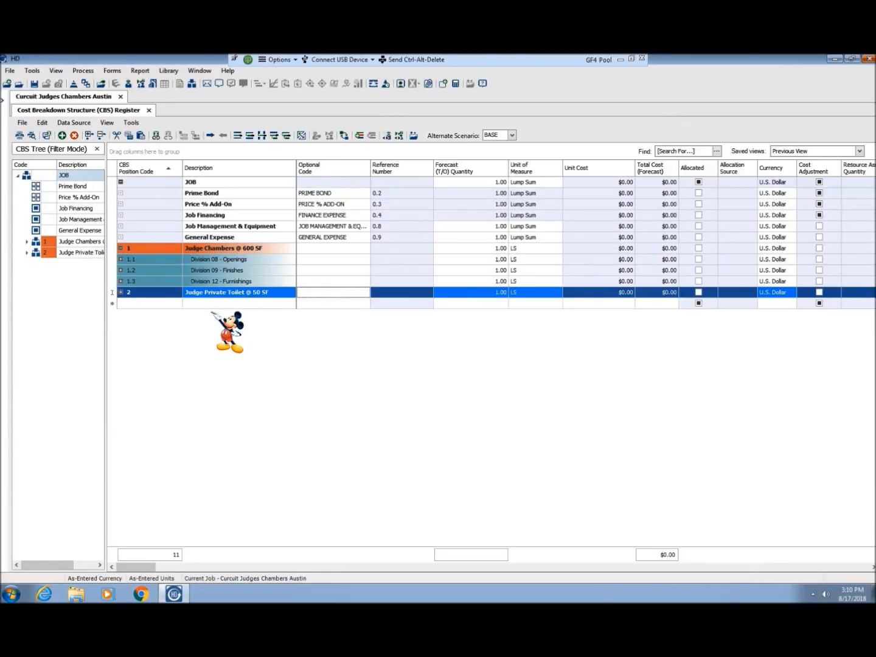
Step: Copy the Judge Private Toilet @ 50 SF item and paste it under JOB
right_click(145, 292)
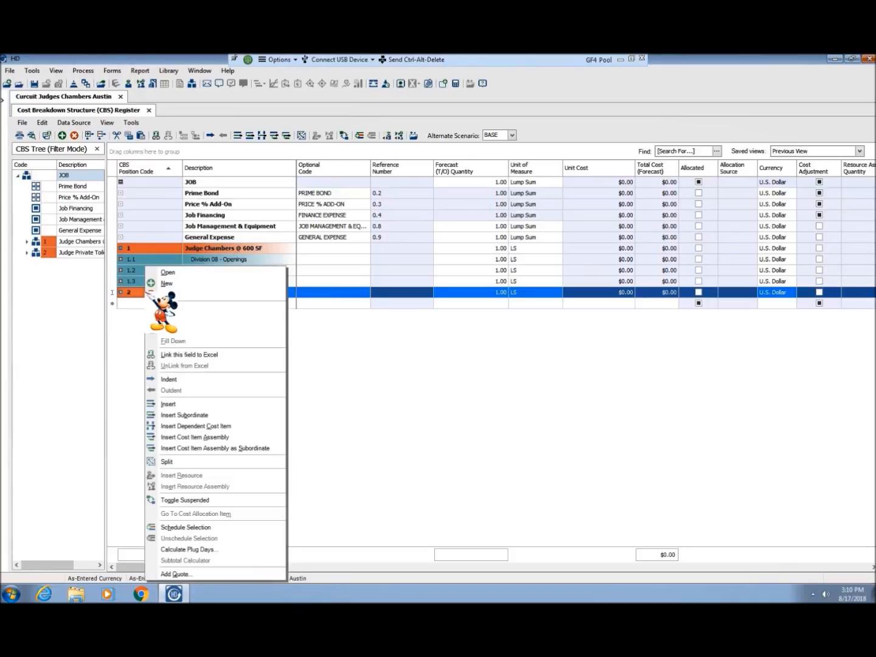
click(163, 318)
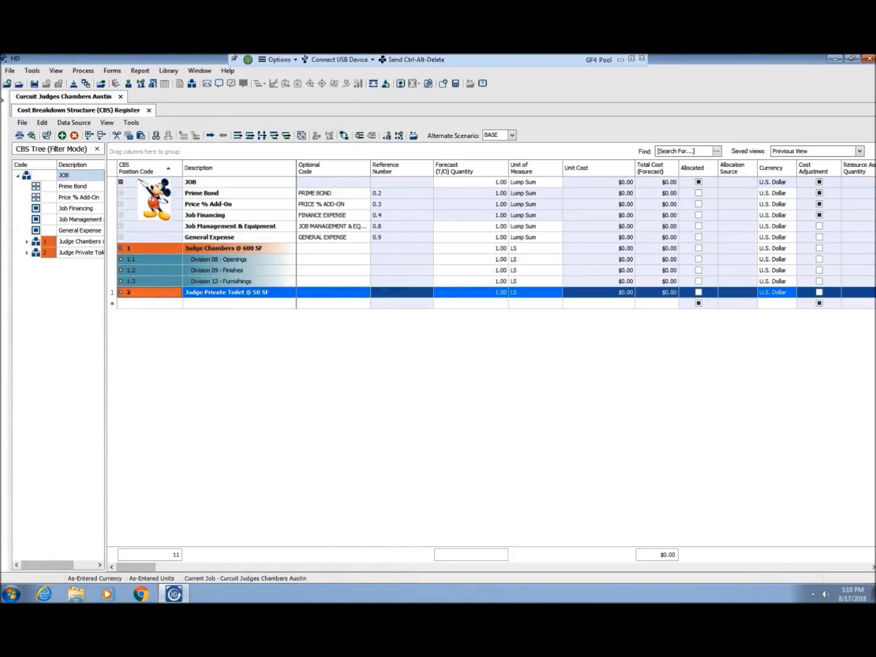
click(141, 181)
right_click(141, 181)
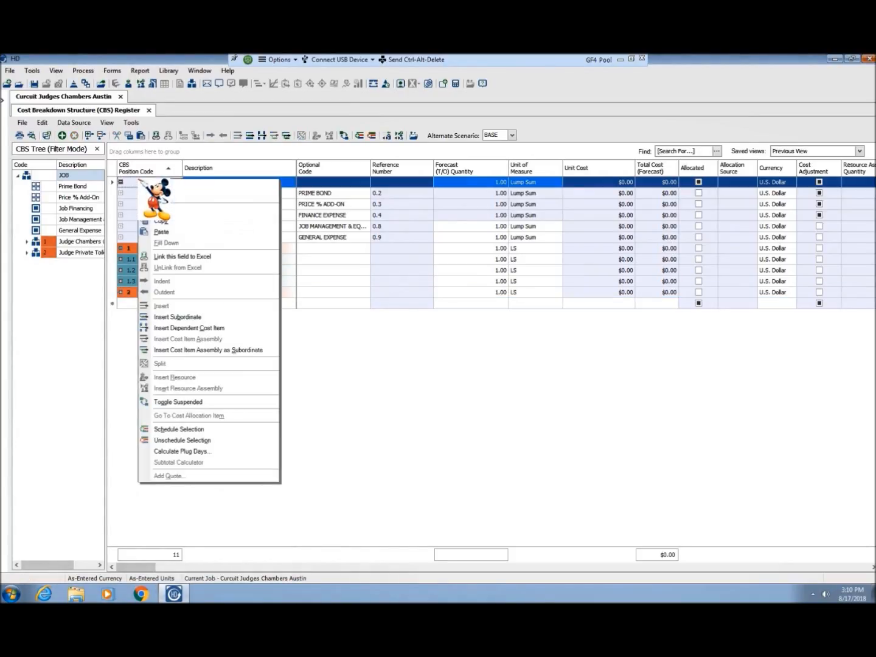
click(162, 221)
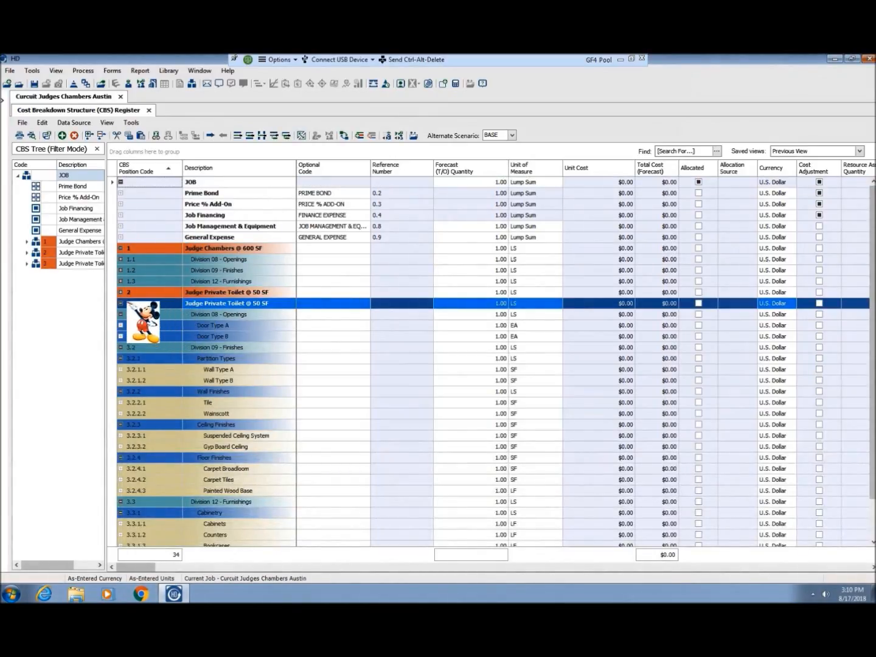
Step: Rename the pasted third main item "Conference/Reference Room @ 240 SF"
double_click(215, 303)
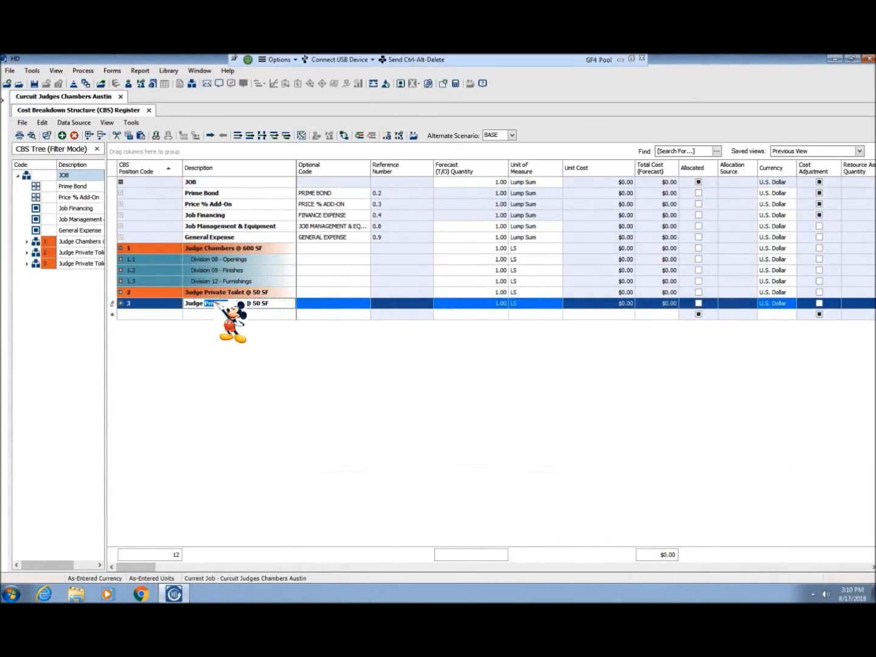
key(BackSpace)
key(BackSpace)
key(BackSpace)
key(BackSpace)
key(BackSpace)
key(BackSpace)
key(BackSpace)
text(Conference Room)
key(Delete)
key(Delete)
key(Delete)
key(Delete)
key(Delete)
key(Delete)
key(Delete)
key(Right)
key(Right)
key(Right)
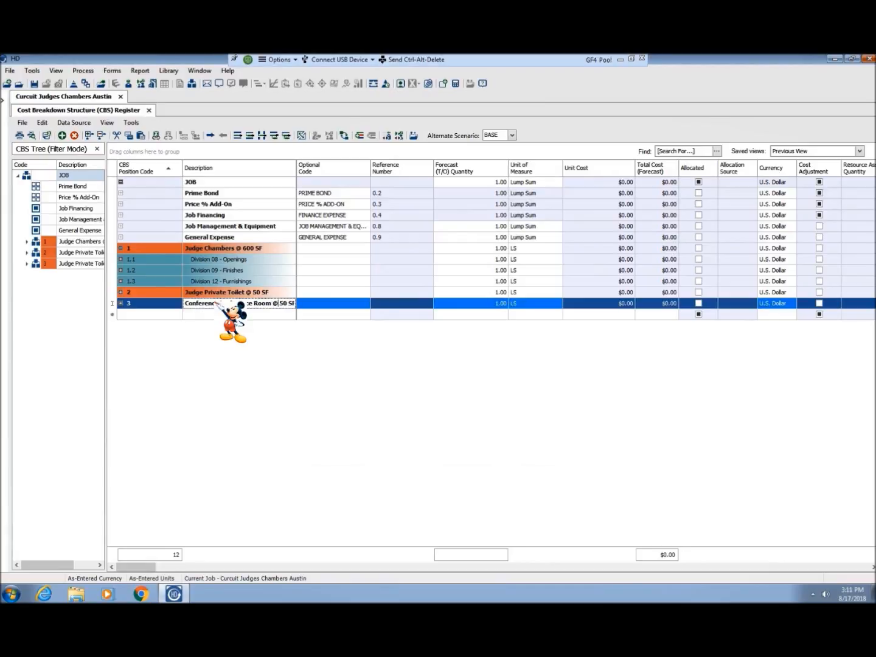
key(Delete)
text(24)
key(Return)
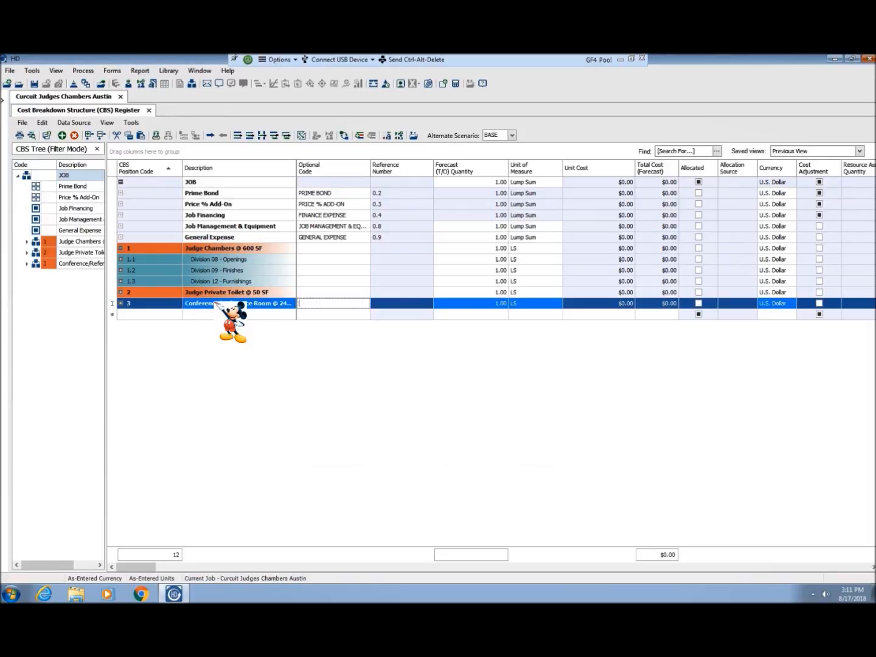
Step: Collapse Judge Chambers @ 600 SF, and paste a collapsed copy of the Conference/Reference Room item under JOB
click(120, 248)
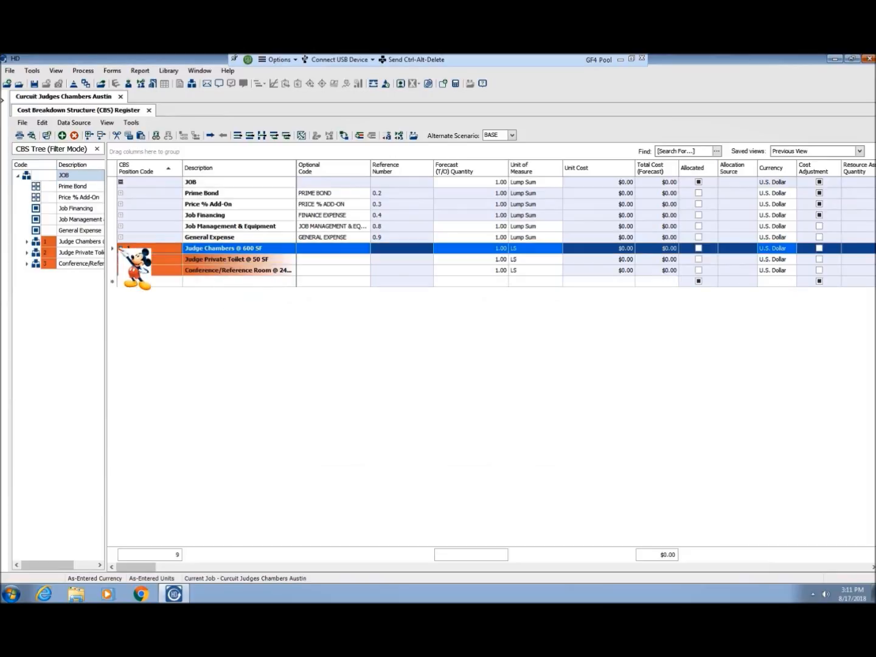
right_click(139, 269)
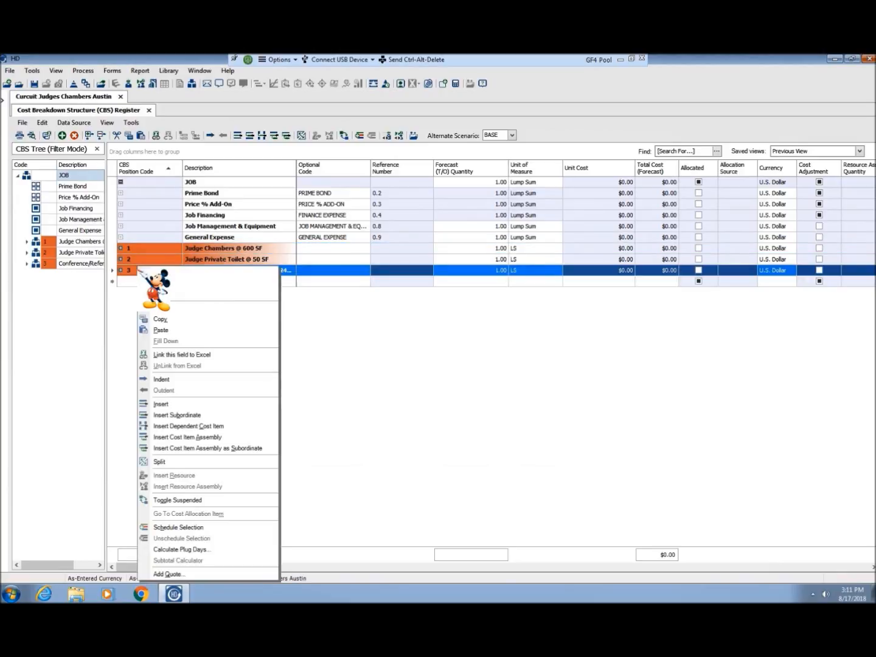
click(165, 319)
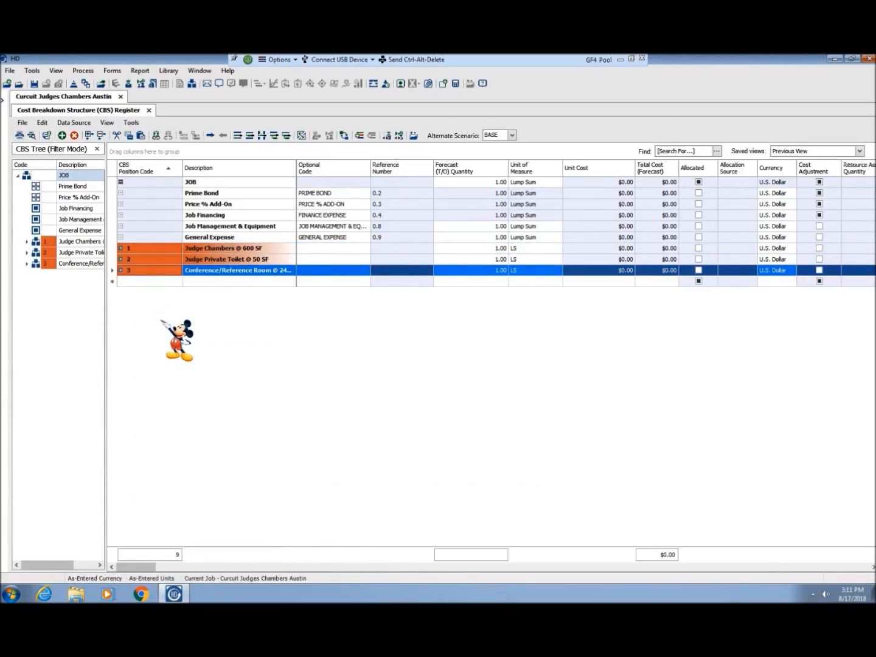
click(159, 182)
right_click(160, 182)
click(195, 226)
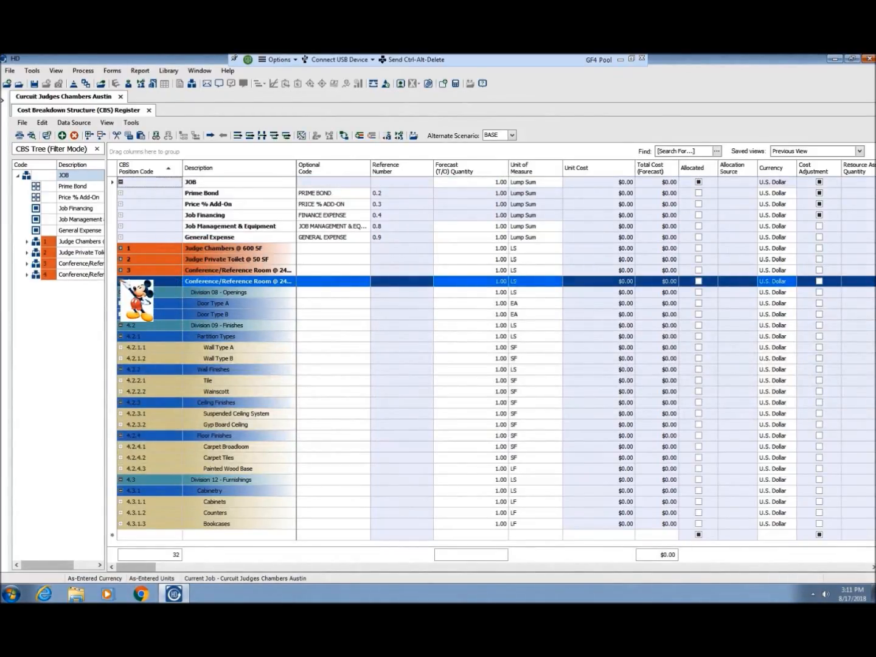
click(121, 281)
Step: Rename the pasted fourth main item "Law Clerks 3@ 150 SF" and widen the Description column to fit the full names
click(189, 281)
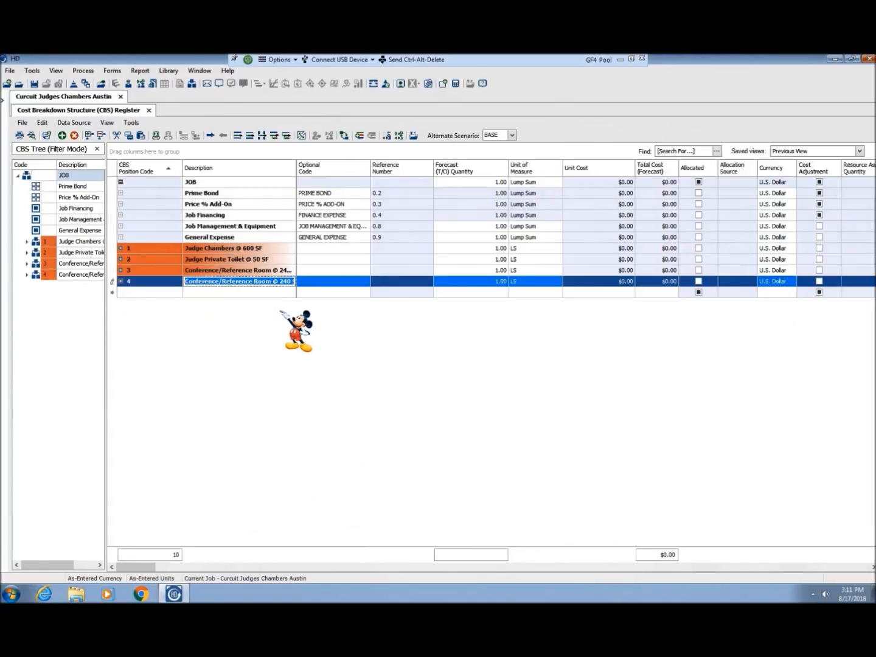
text(La)
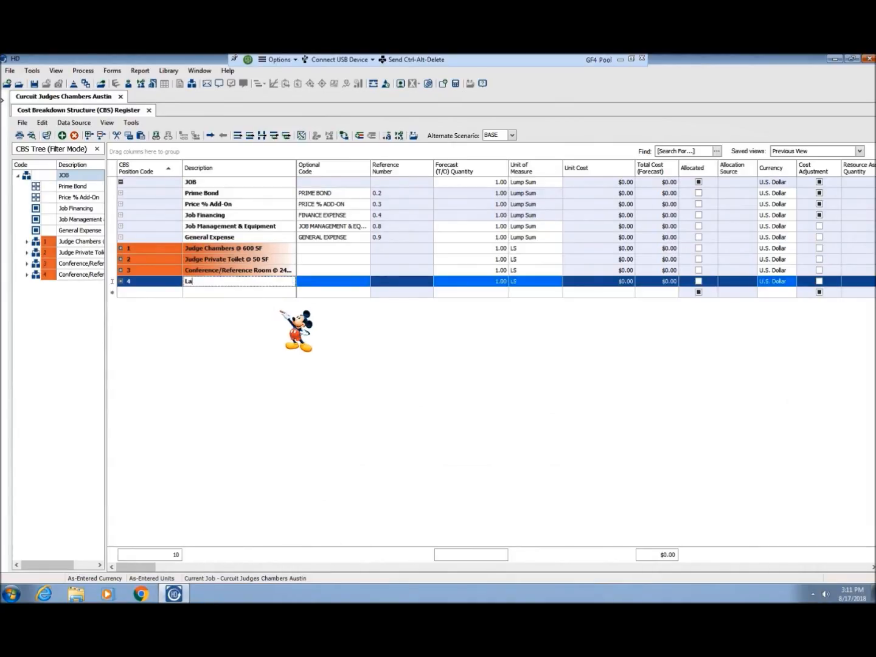
text(w Clerks 3@150 SF)
key(Left)
key(Left)
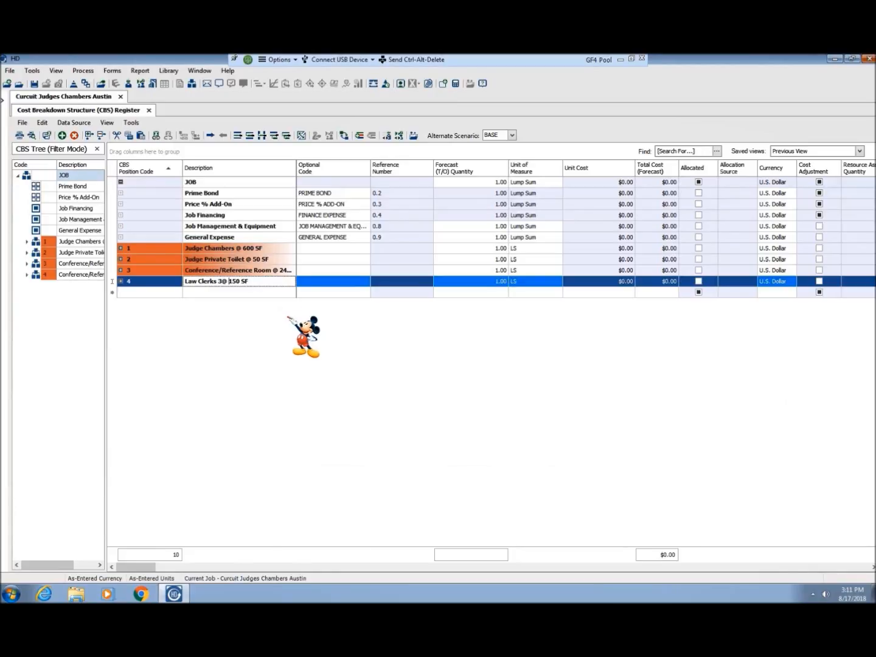
key(Tab)
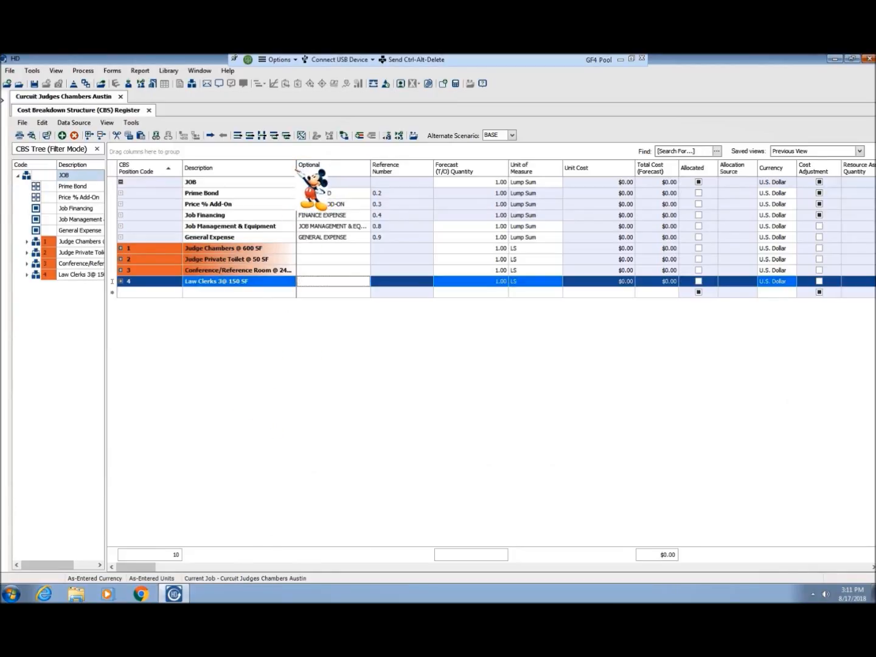
drag(297, 170, 311, 172)
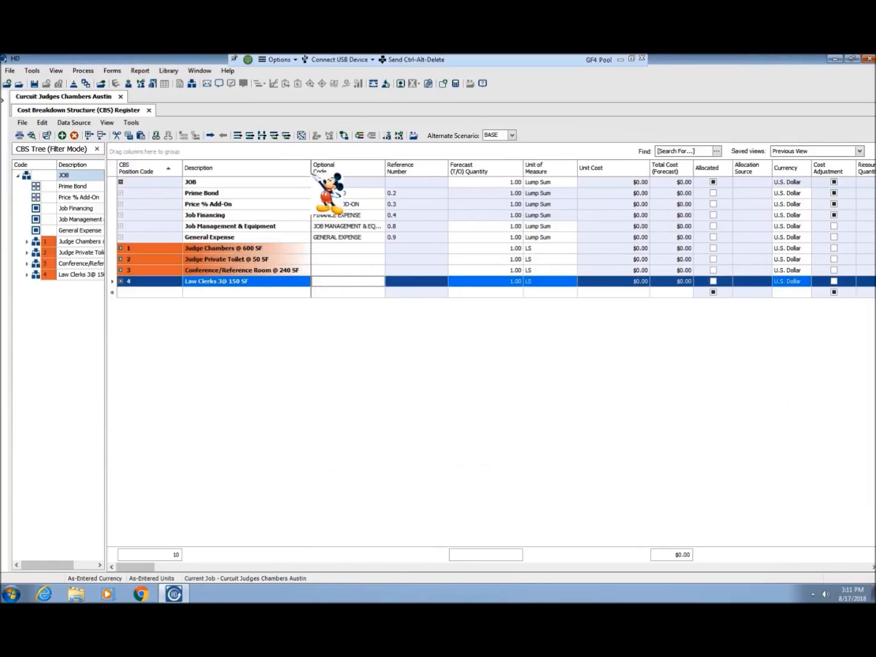
Step: Expand Law Clerks 3@ 150 SF down to the Cabinetry items under Division 12 - Furnishings to examine them, and collapse it again
click(120, 281)
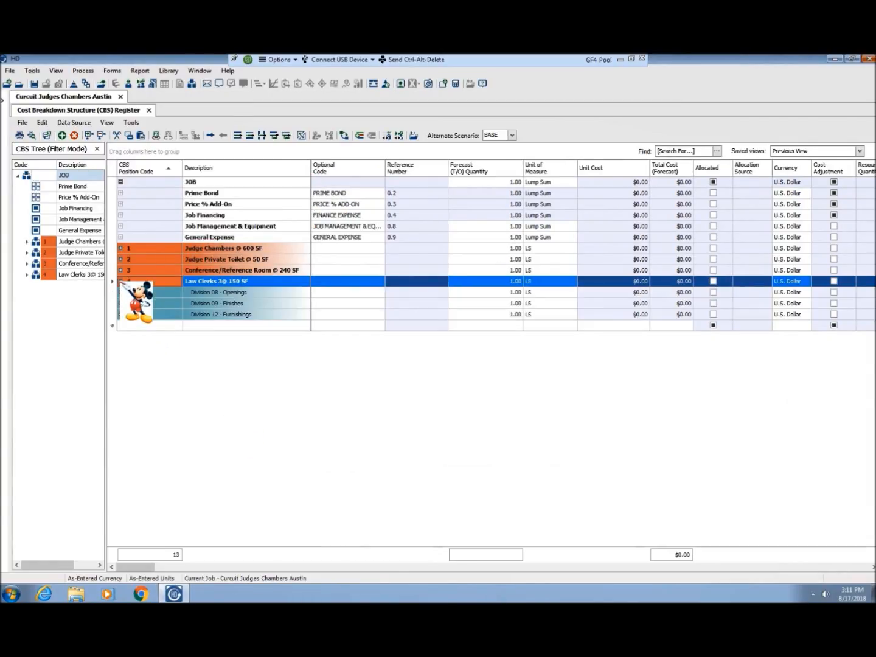
click(120, 314)
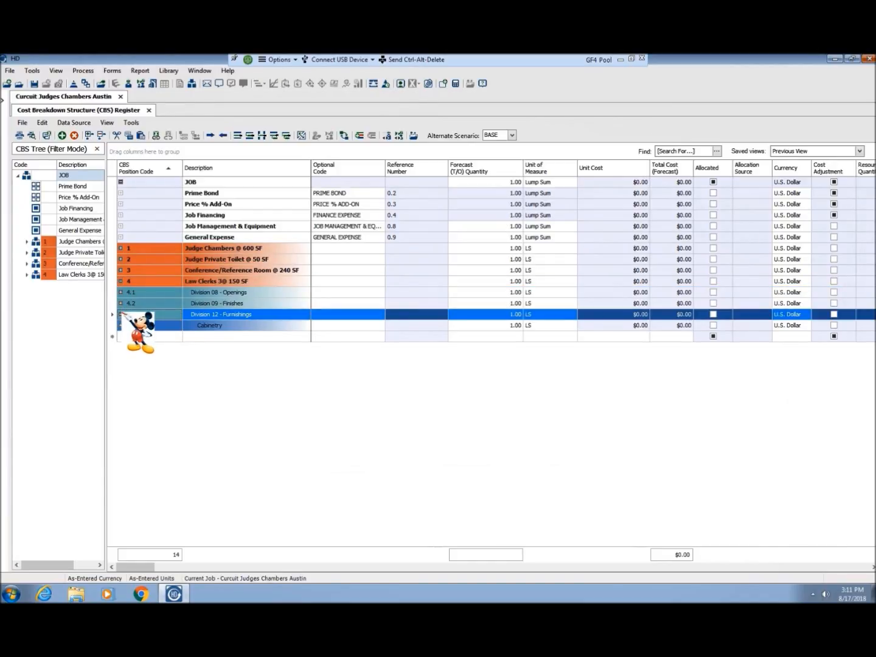
click(121, 325)
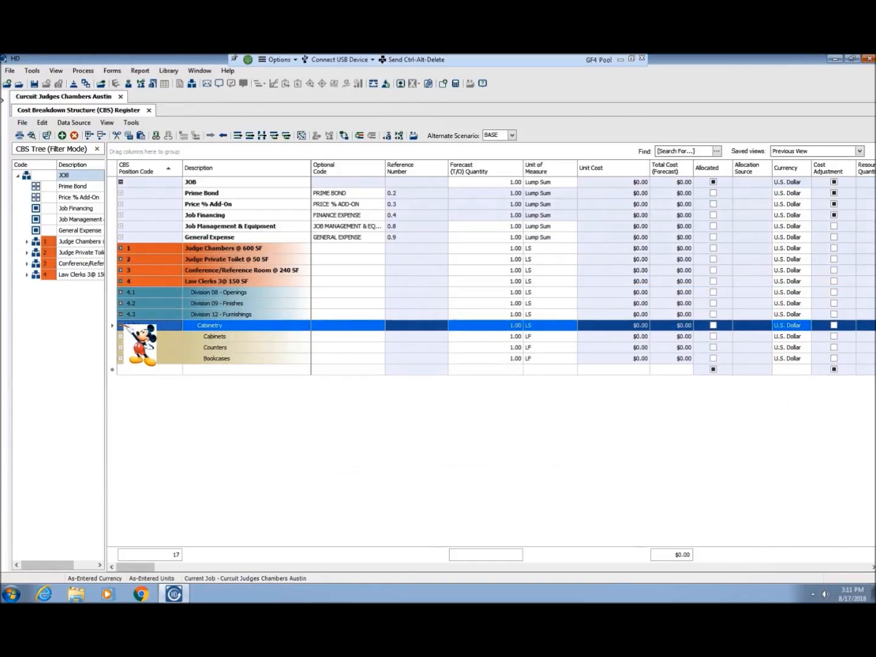
click(120, 313)
click(120, 281)
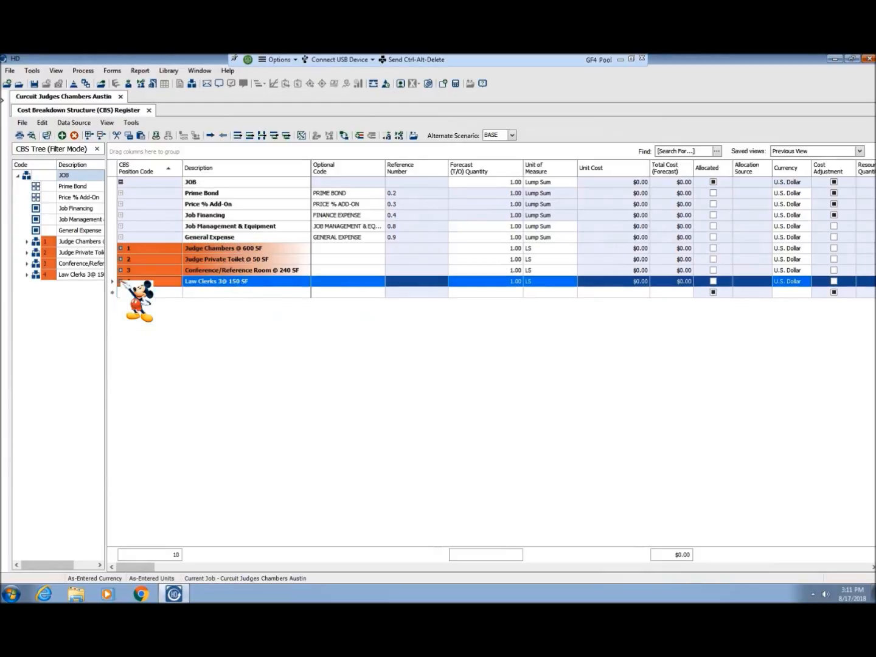
Step: Save the Curcuit Judges Chambers Austin job folder and close it
click(34, 84)
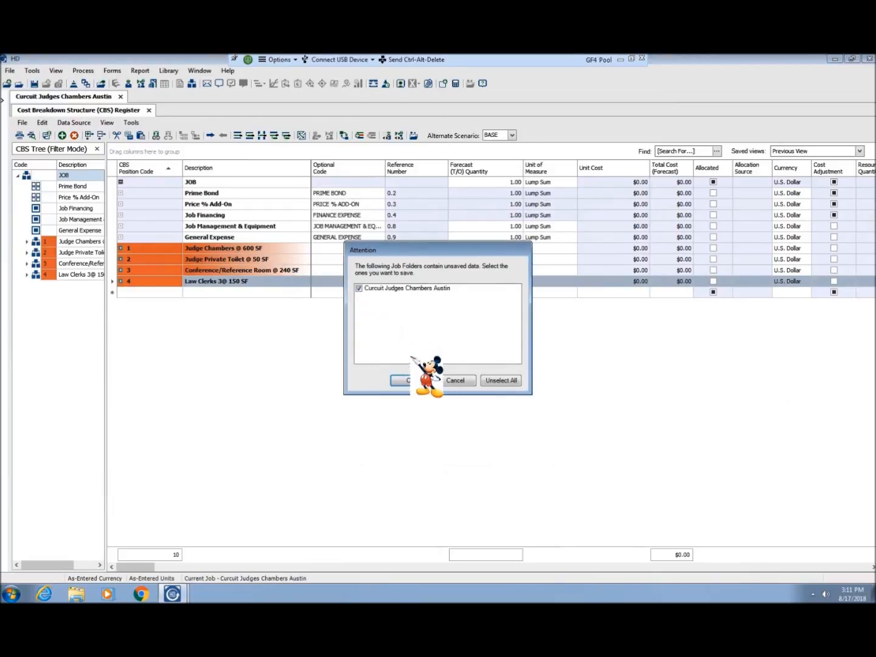
click(414, 379)
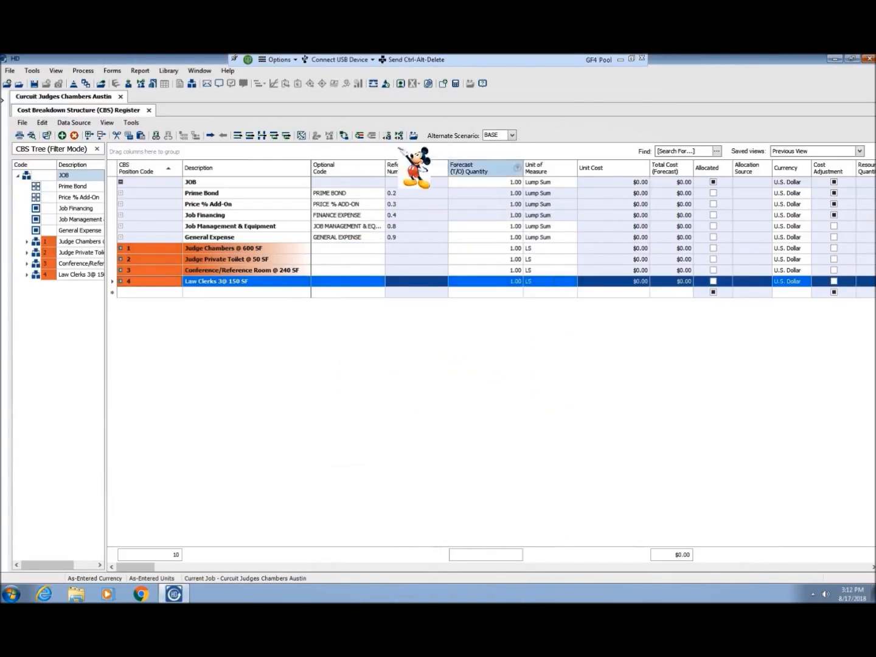
click(10, 70)
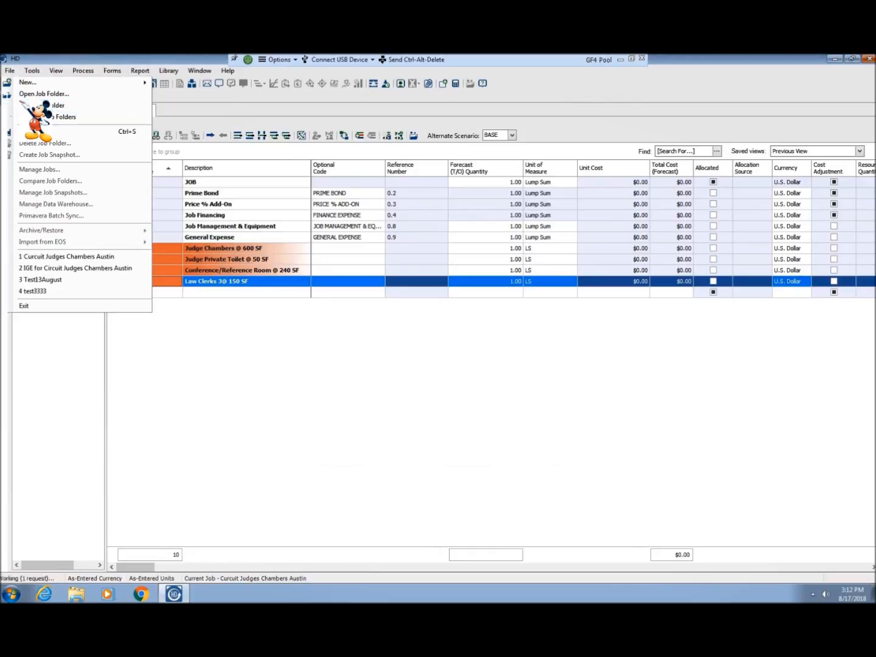
click(25, 105)
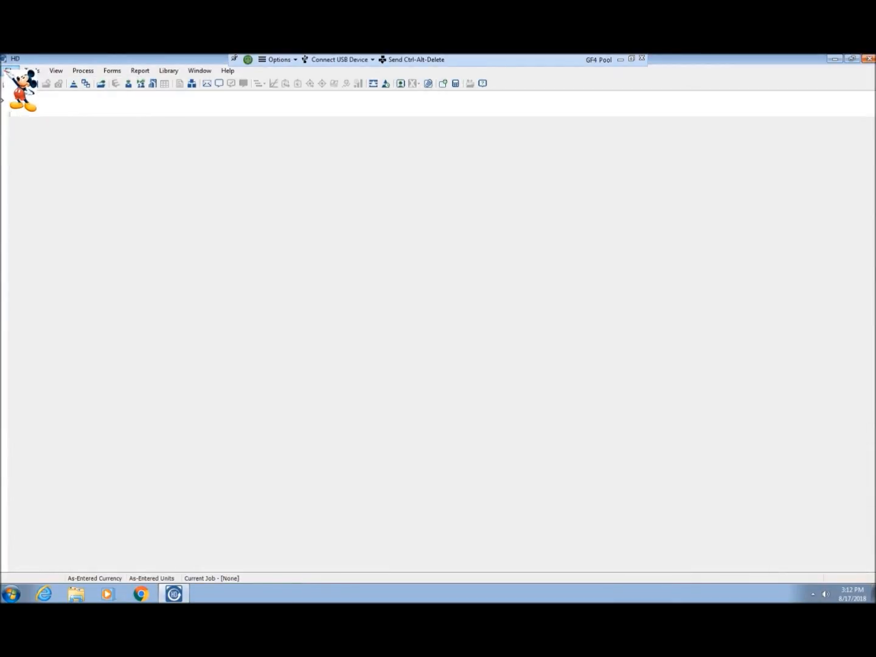